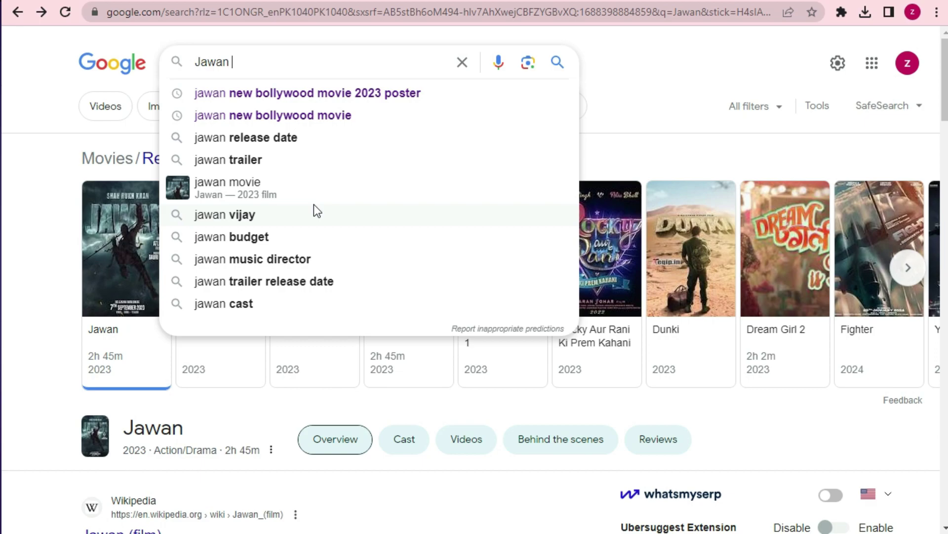
Step: Navigate the browser to the ChatGPT site via the address bar
drag(247, 64, 149, 49)
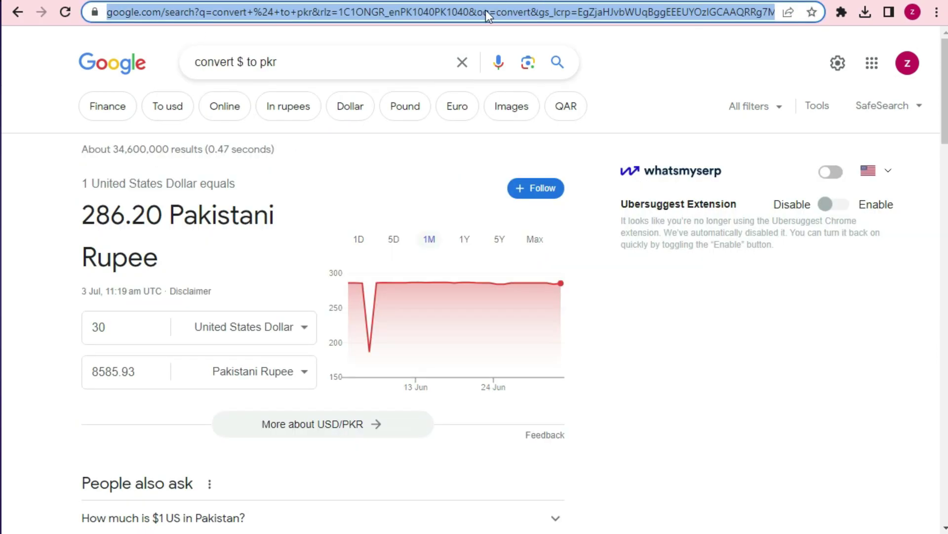
click(485, 12)
text(chat)
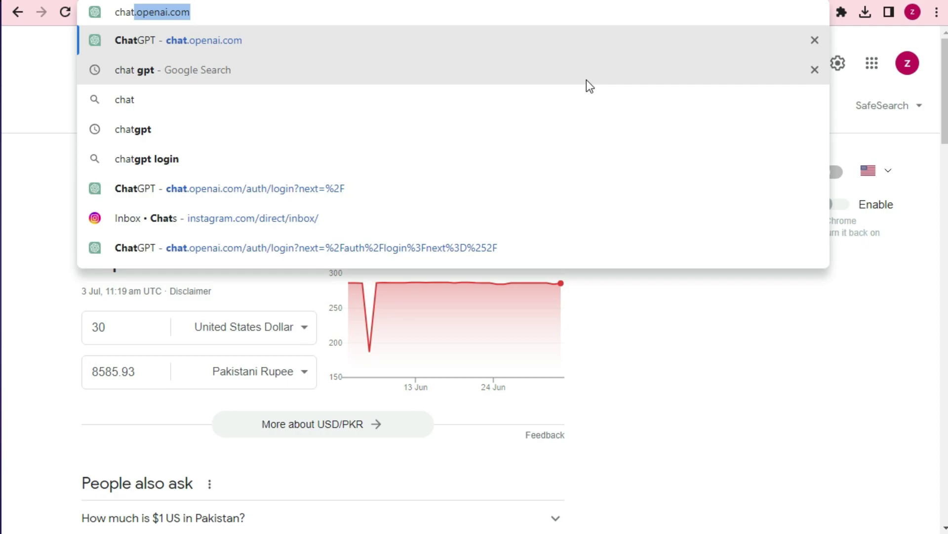
key(Return)
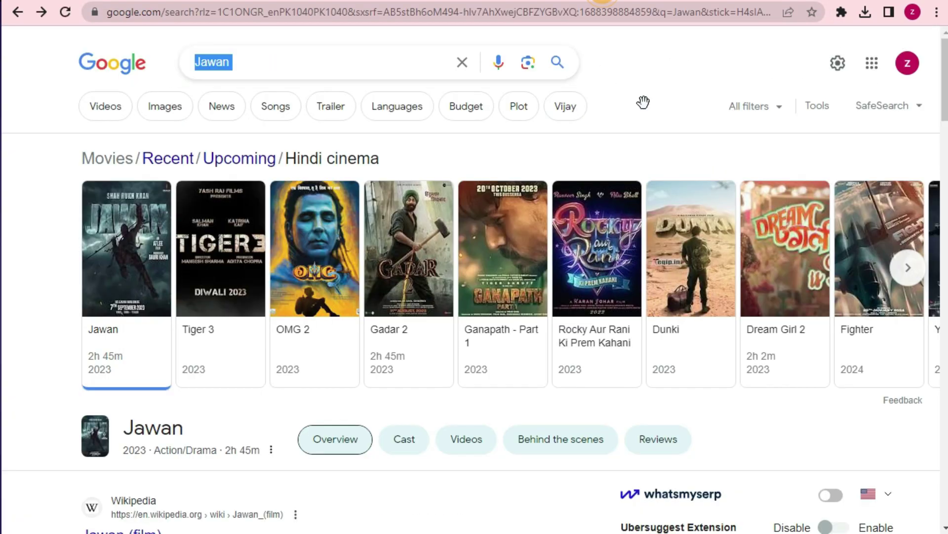
Step: Search Google for 'jawan new bollywood movie reviews'
click(318, 66)
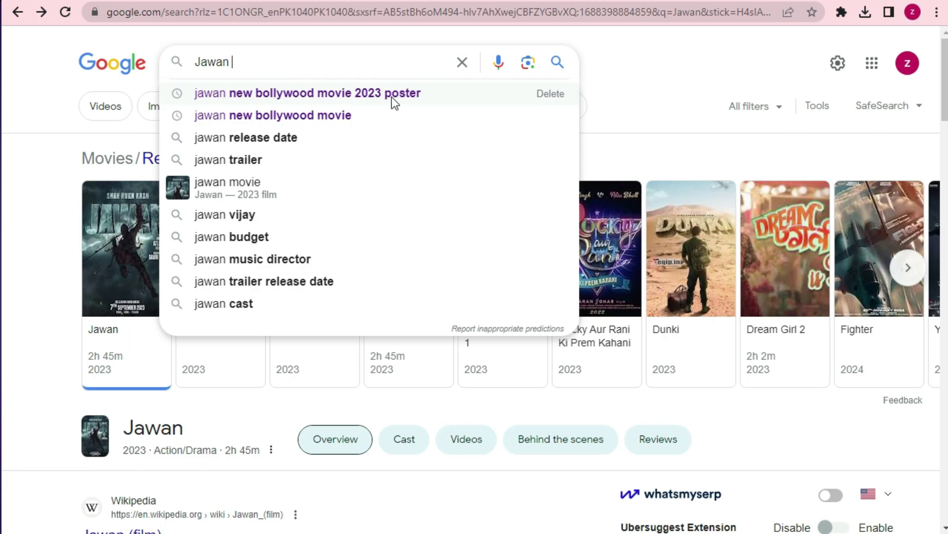
click(322, 116)
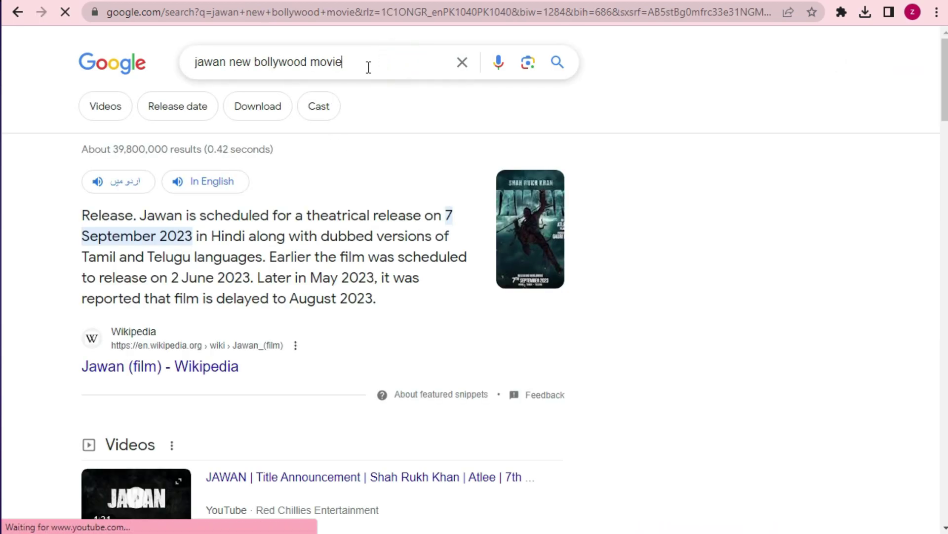
click(366, 66)
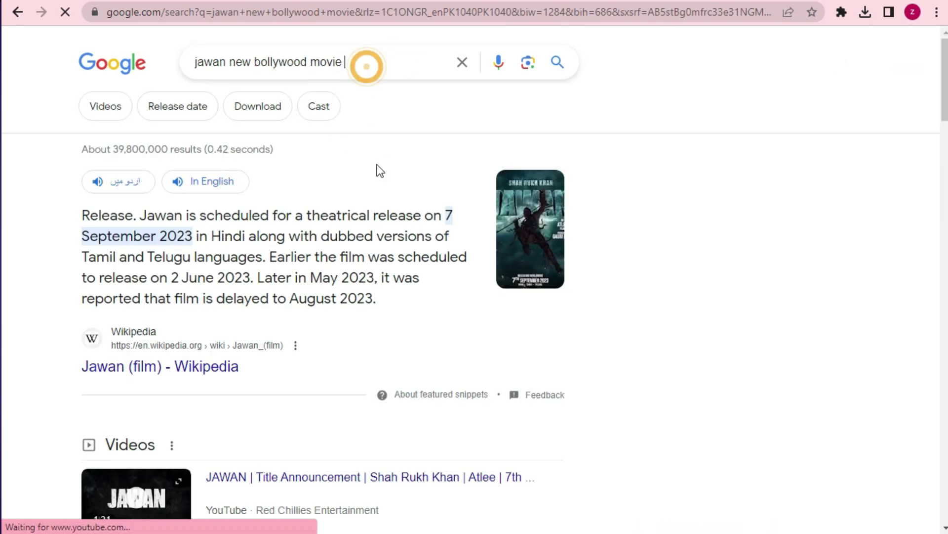
text(re)
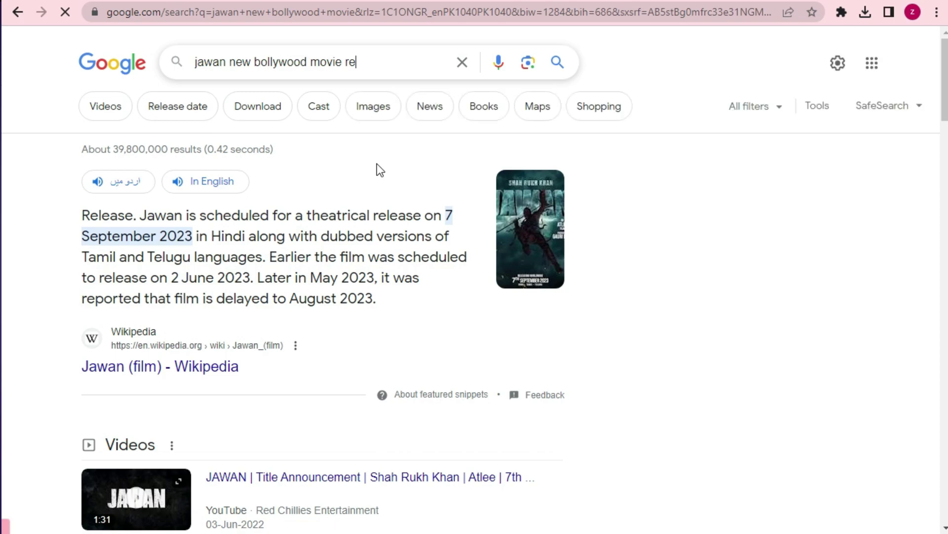
text(vie)
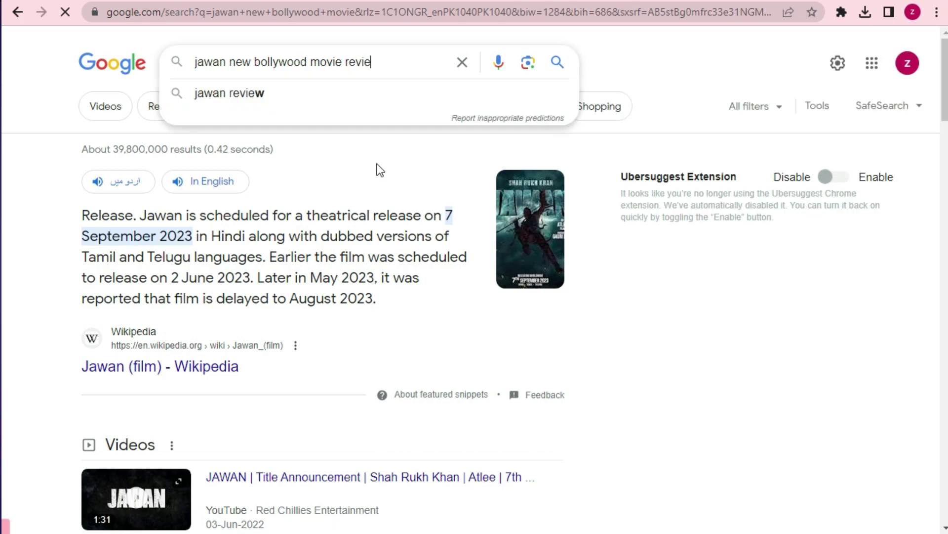
text(s)
key(BackSpace)
key(Return)
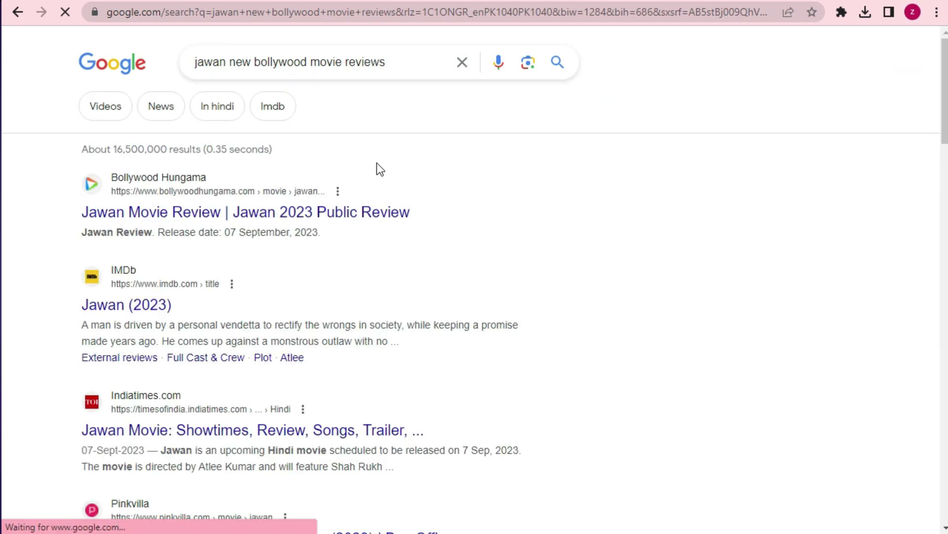
Step: Open the IMDb Jawan (2023) result, then go to ChatGPT's message box
scroll(380, 166, down, 3)
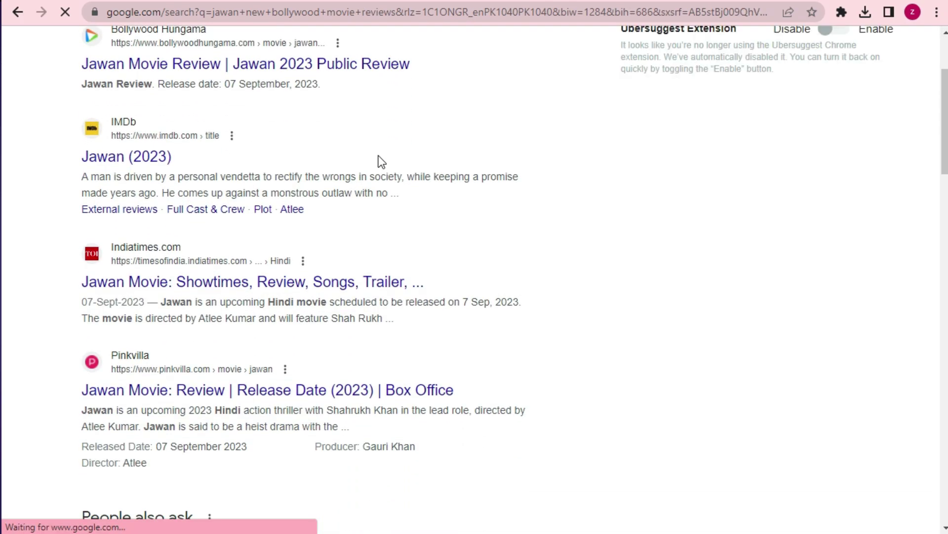
scroll(365, 78, up, 1)
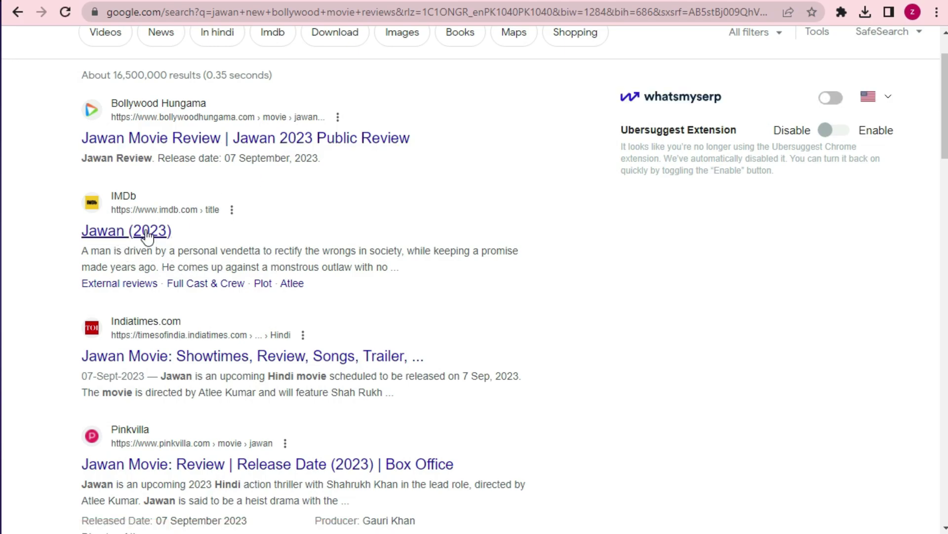
click(129, 231)
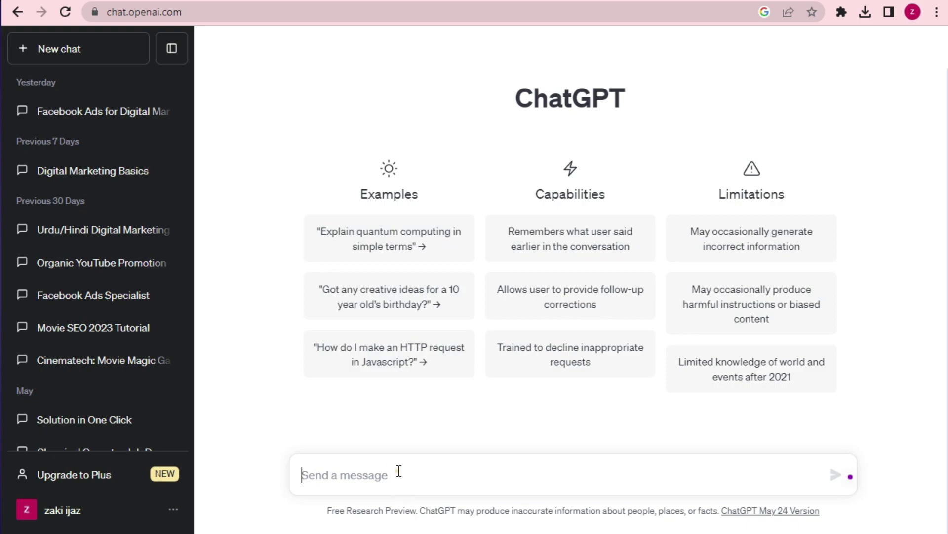
click(395, 468)
Step: Ask ChatGPT for a 'dscription for upcoming bollywood movie JAWAN'
text(di)
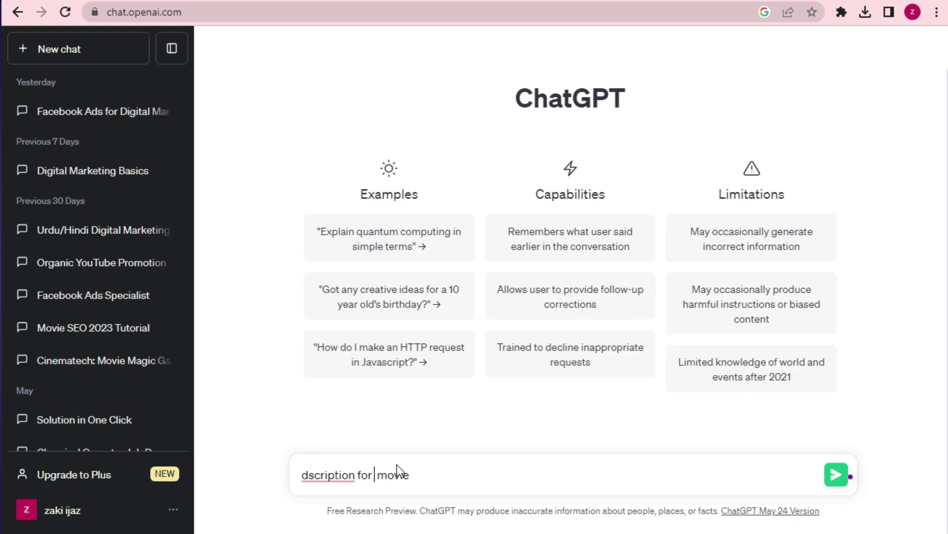
text(pcomin)
text(g bol)
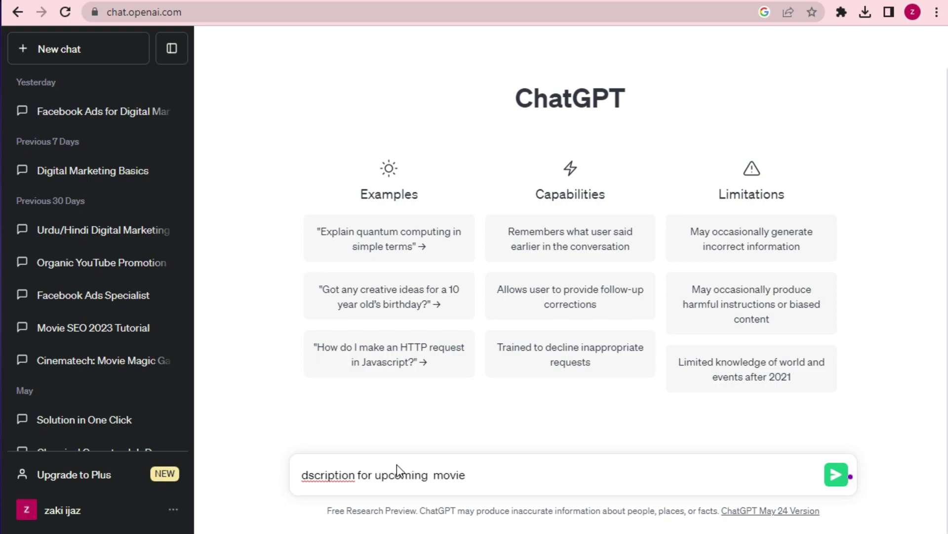
text(l)
text(ywood)
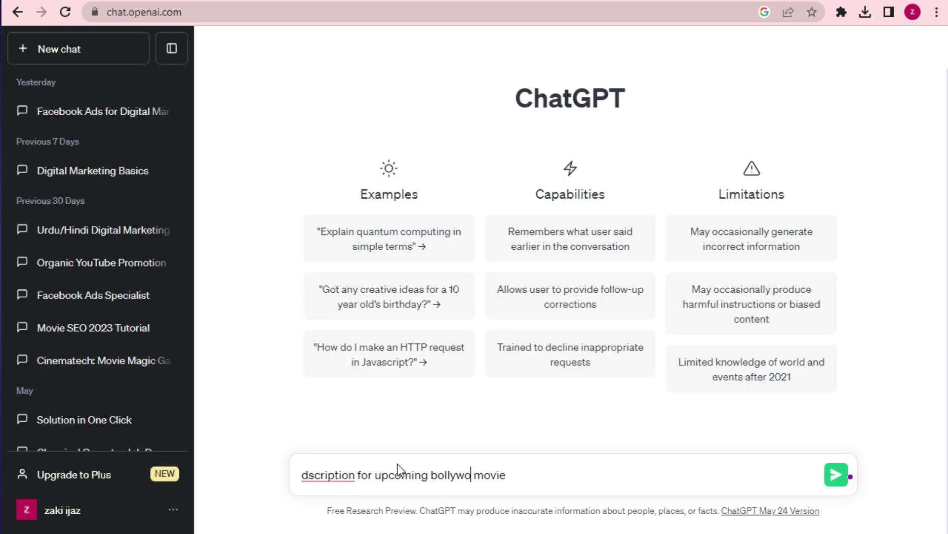
key(BackSpace)
key(End)
text(JAWAN)
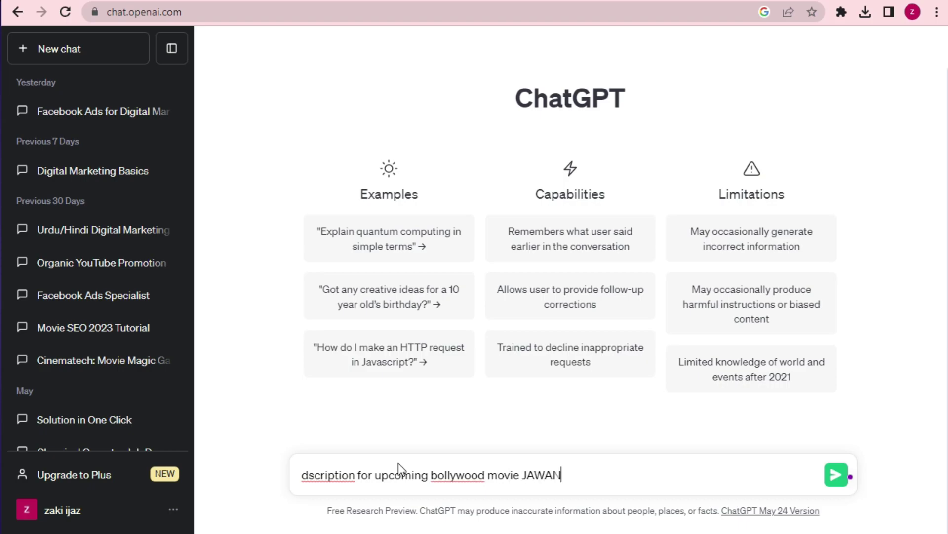
key(Return)
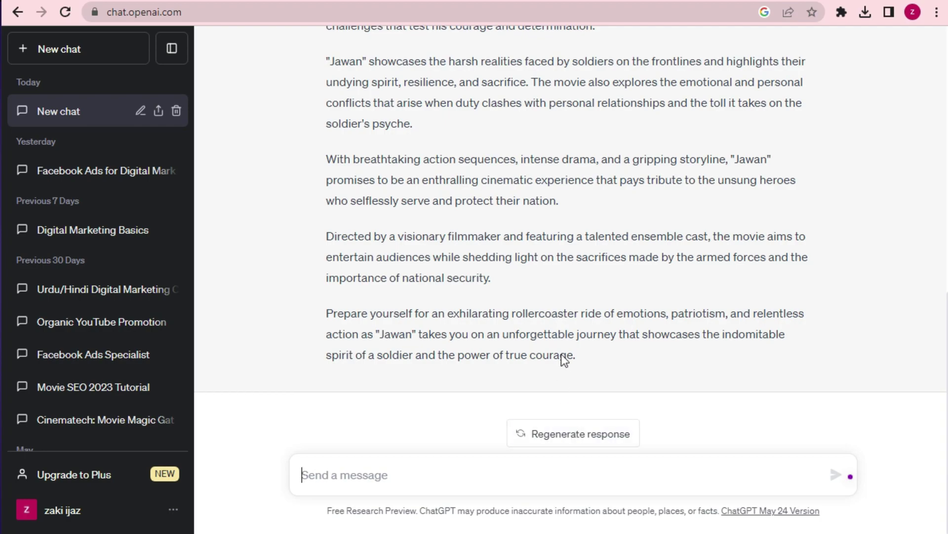
Step: Select ChatGPT's entire Jawan response and copy it
drag(585, 357, 330, 117)
scroll(390, 249, up, 5)
scroll(390, 243, up, 4)
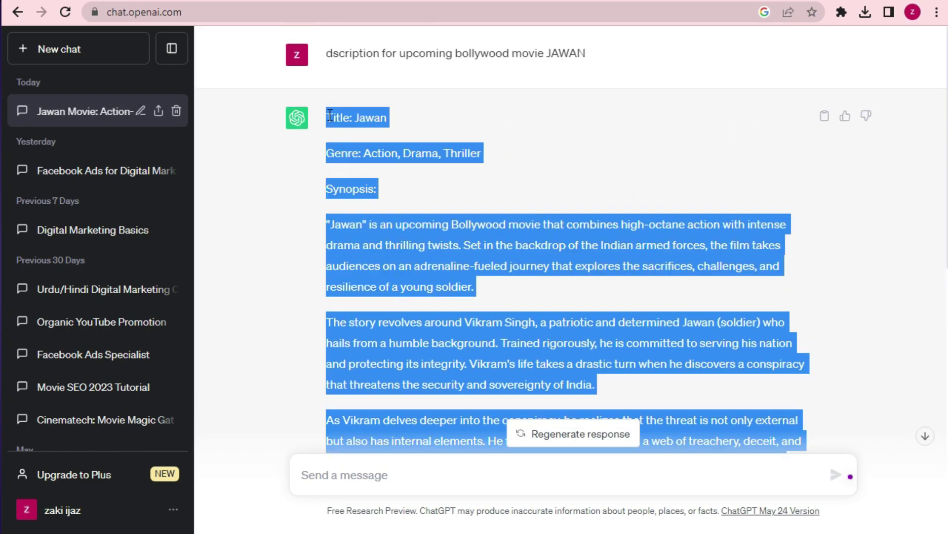
right_click(337, 117)
click(351, 129)
Step: Paste the Jawan description below the image placeholder, followed by a blank line
key(alt+Tab)
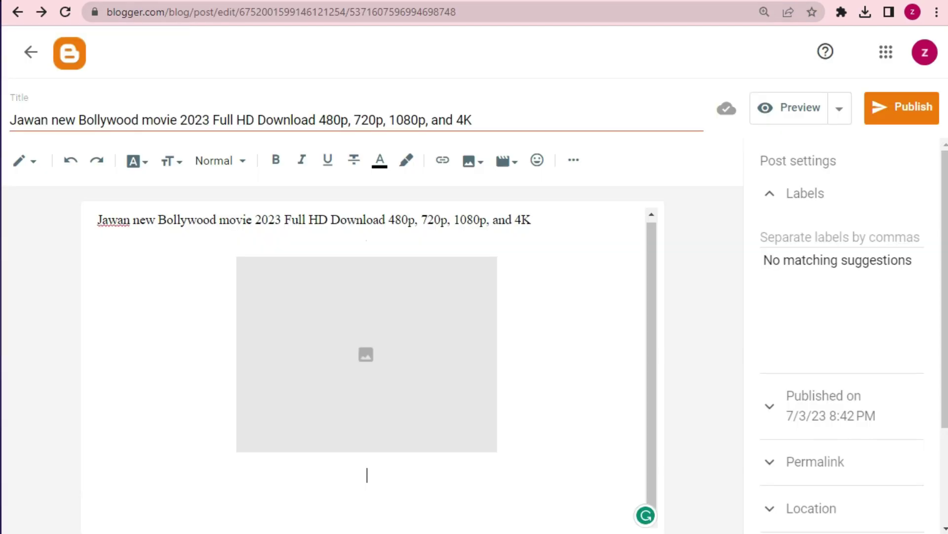
click(364, 472)
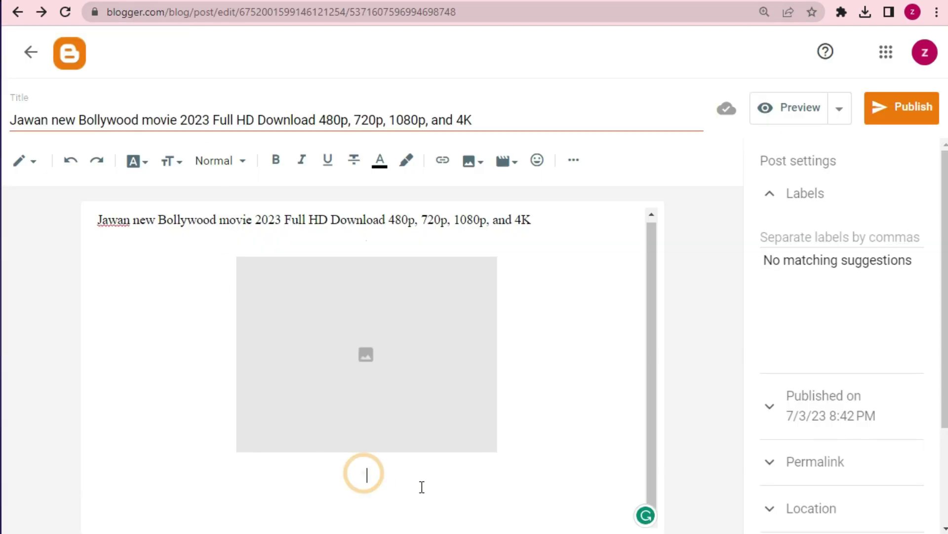
key(ctrl+v)
key(Return)
key(Return)
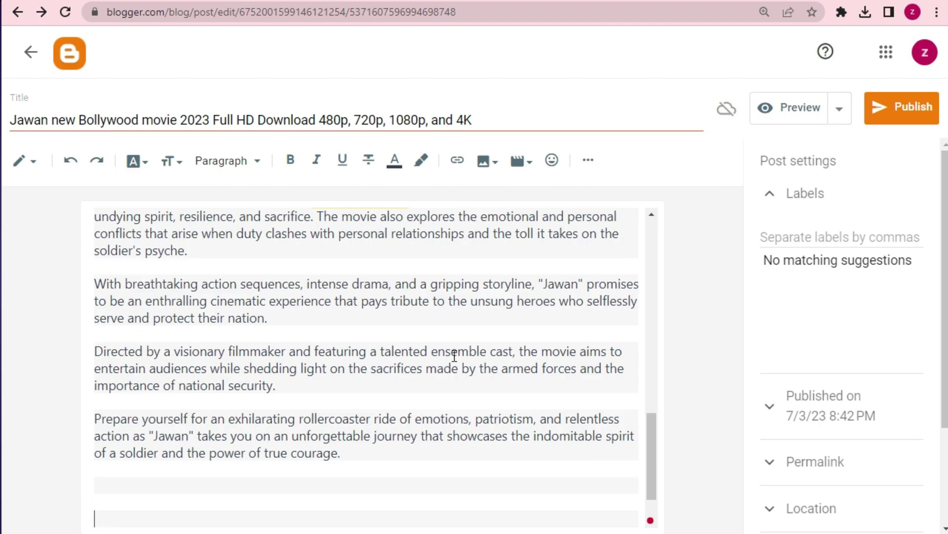
scroll(368, 355, down, 1)
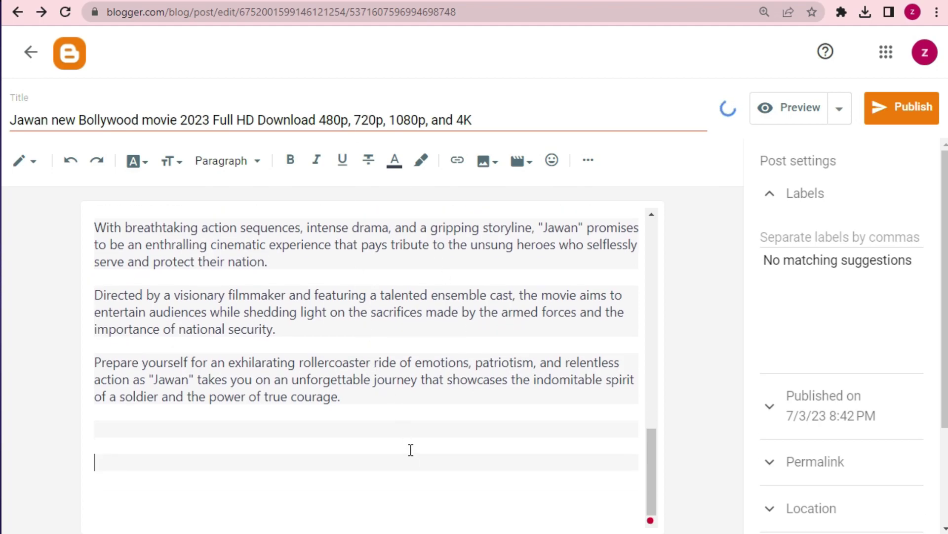
key(BackSpace)
key(Return)
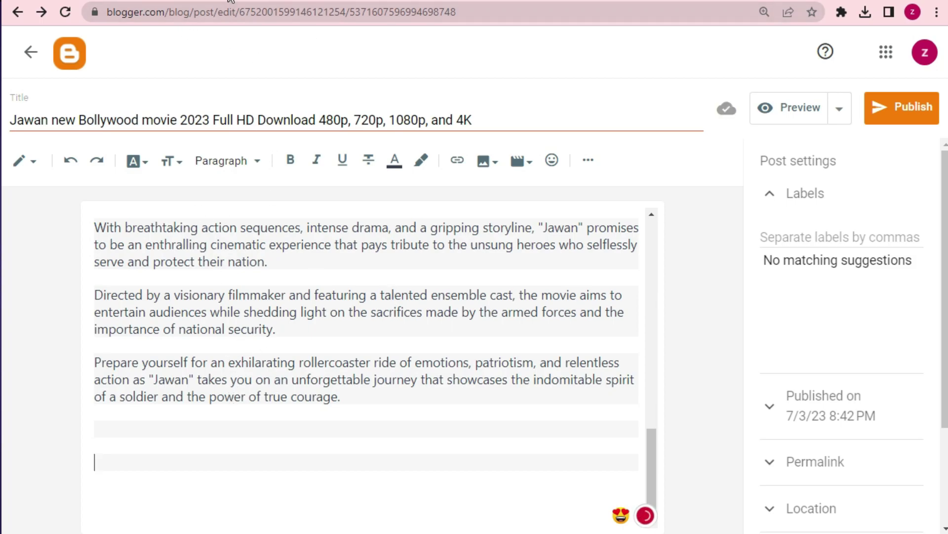
Step: Save the post draft, cancelling the leave-page and pending-uploads prompts to stay in the editor
click(838, 110)
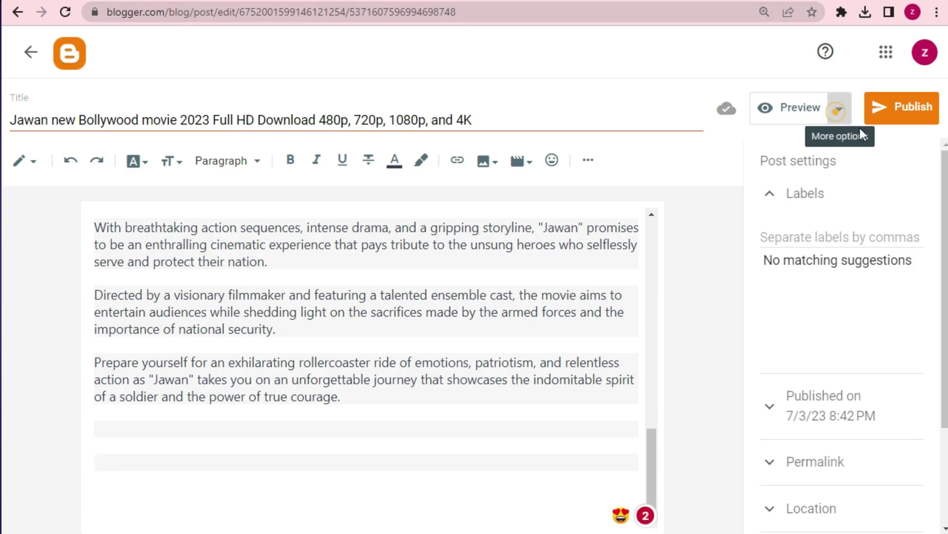
click(831, 190)
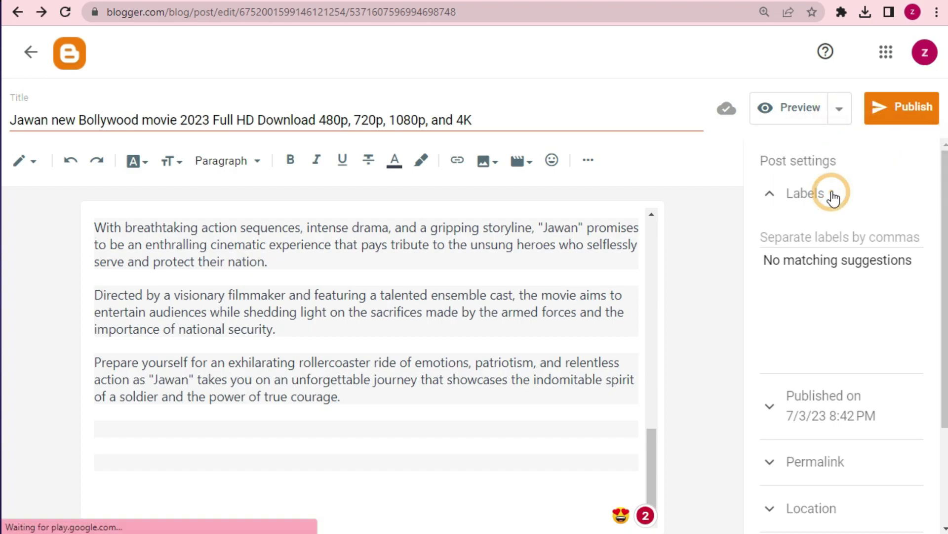
click(31, 53)
click(609, 103)
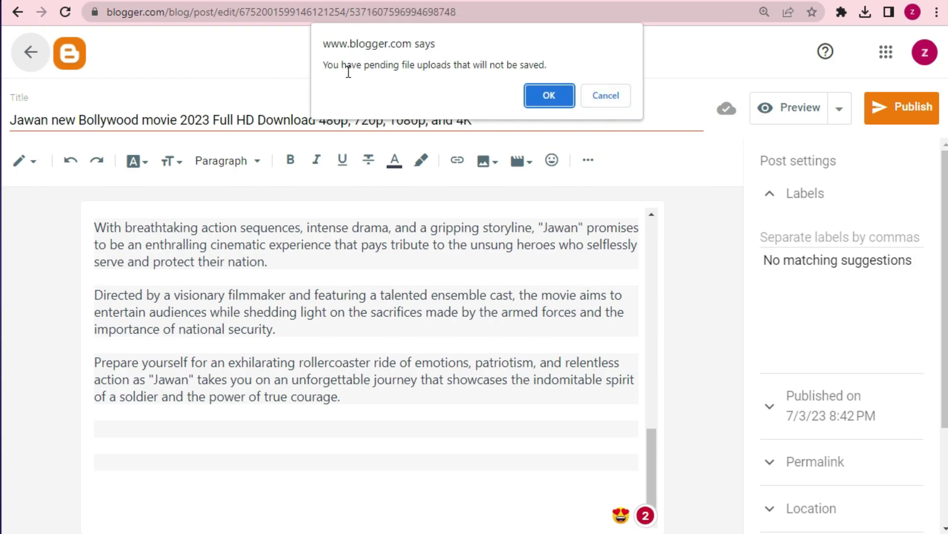
click(550, 96)
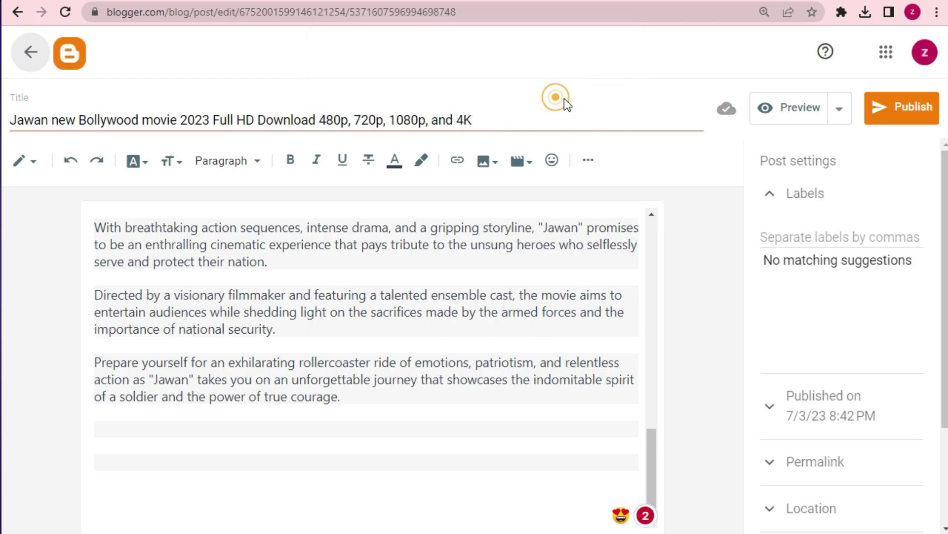
click(30, 64)
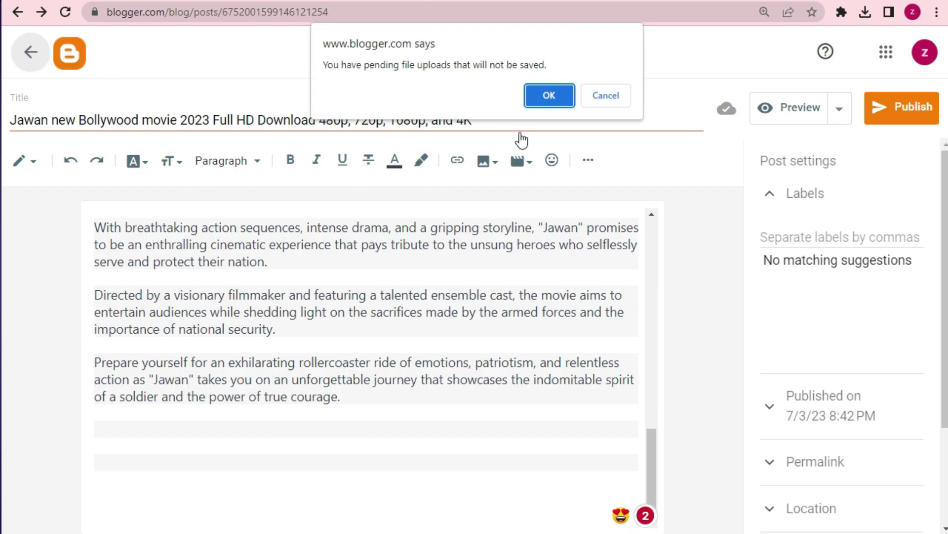
click(545, 94)
click(912, 113)
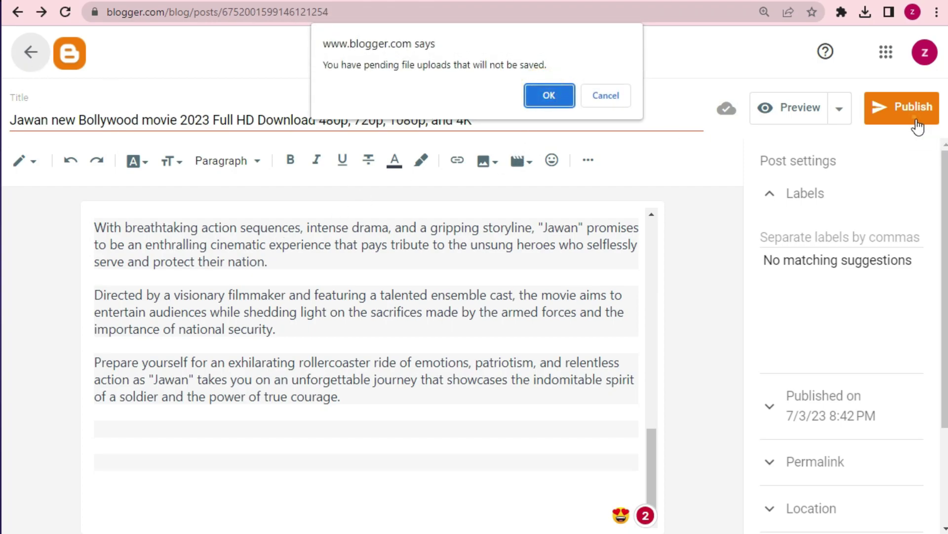
click(614, 96)
Step: Try publishing the Jawan post, dismissing the pending-uploads warnings to stay in the editor
click(909, 114)
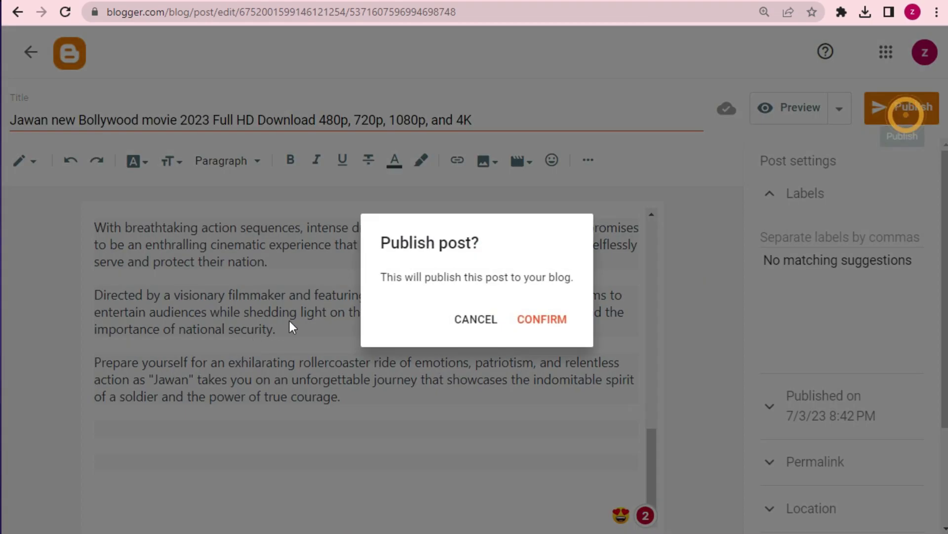
click(561, 320)
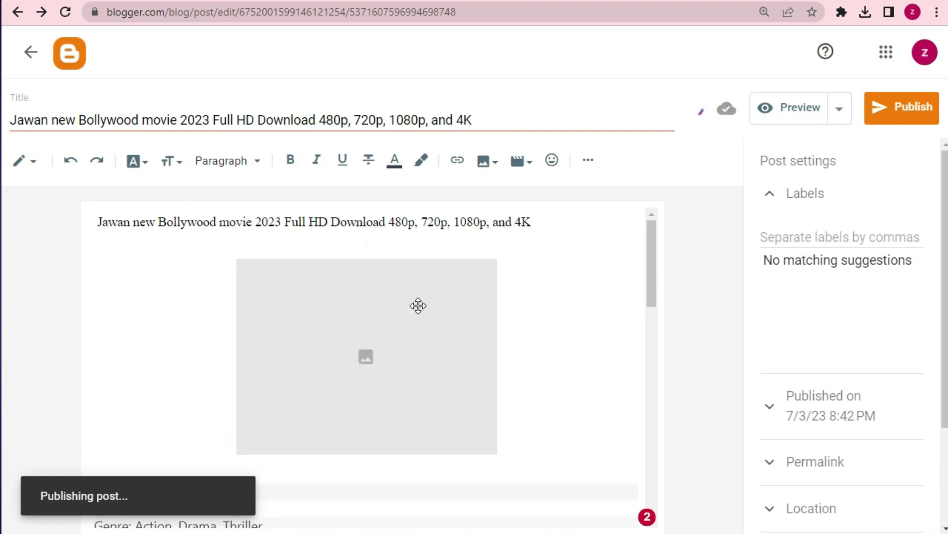
click(549, 95)
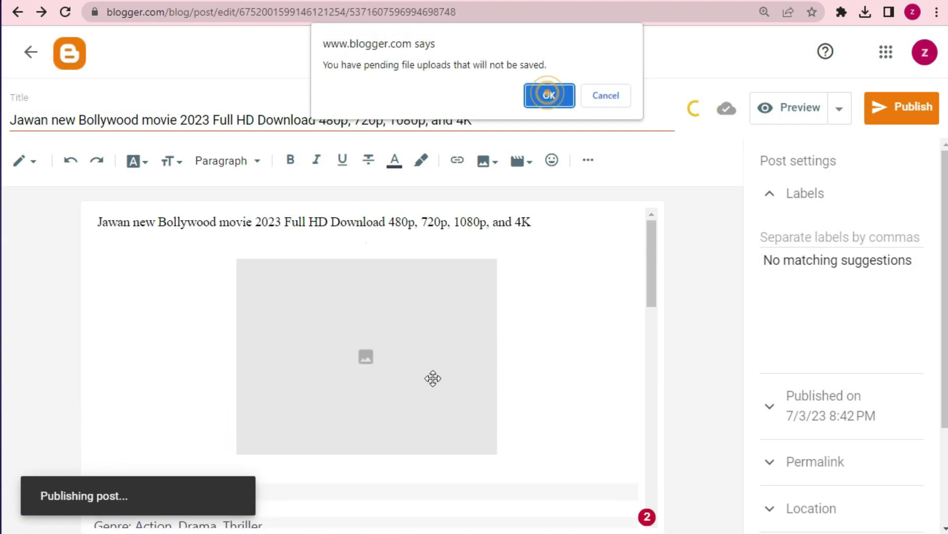
click(607, 95)
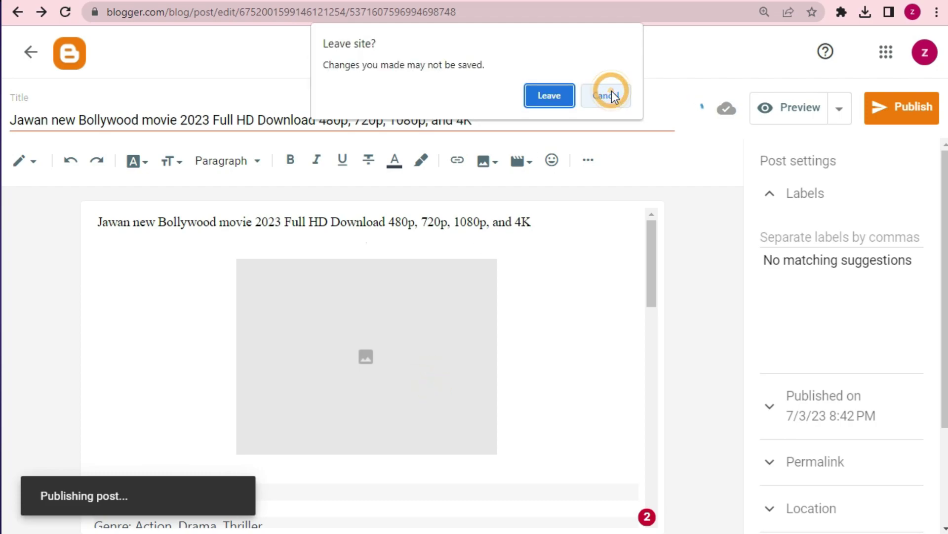
click(610, 91)
click(611, 90)
Step: Delete the empty grey image placeholder from the Jawan post
click(384, 368)
click(383, 366)
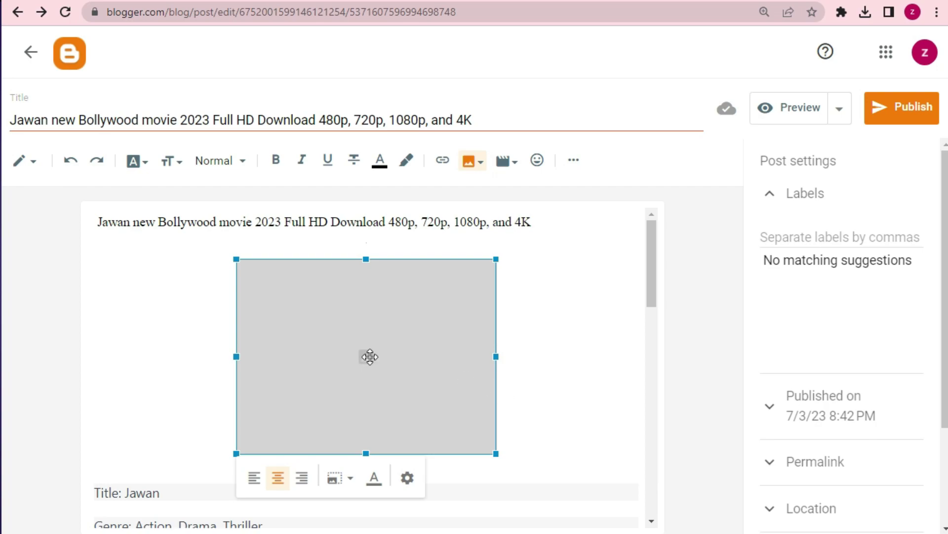
click(339, 346)
click(533, 405)
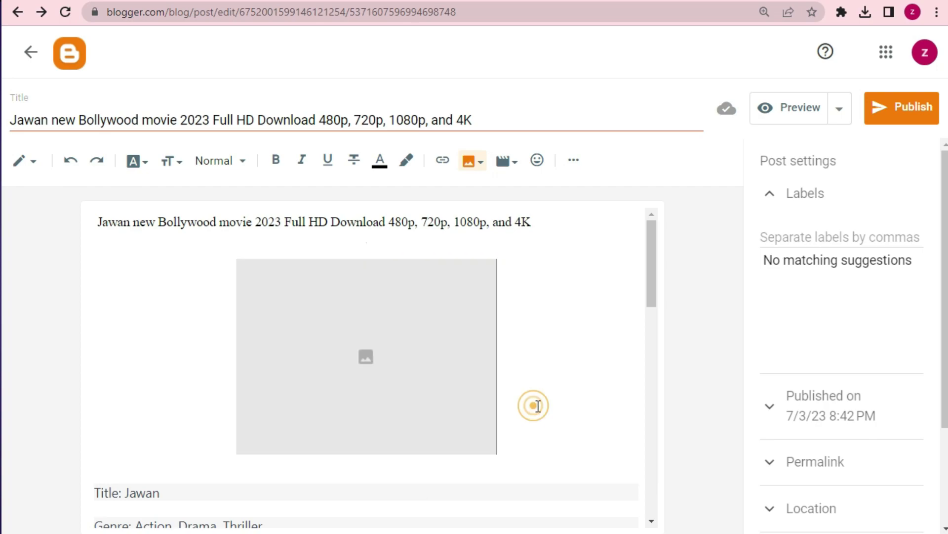
key(BackSpace)
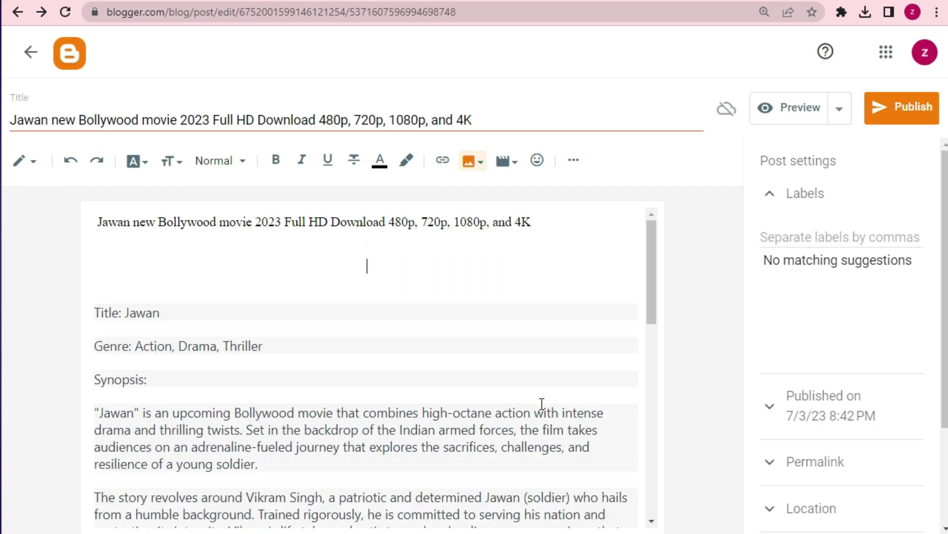
Step: Publish and confirm the Jawan post, then open the Ram Setu post for editing
click(906, 107)
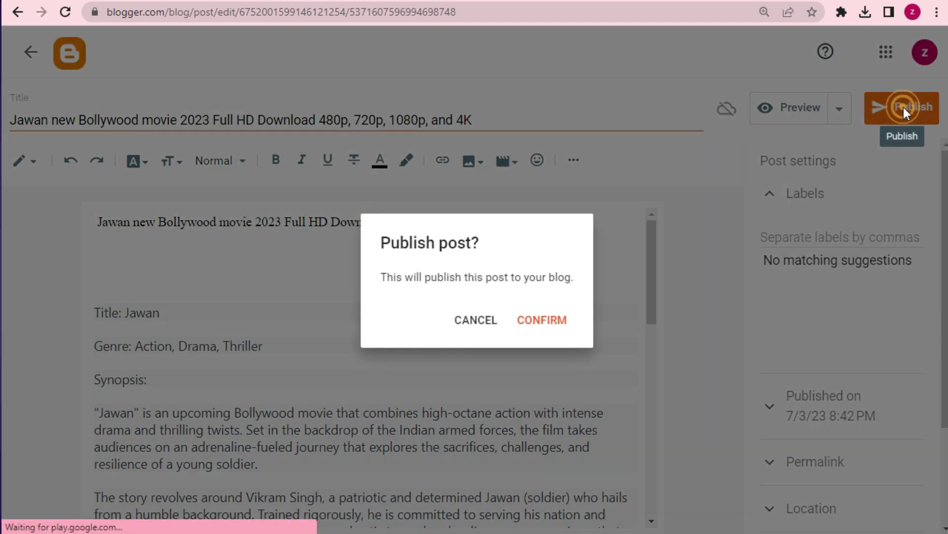
click(542, 332)
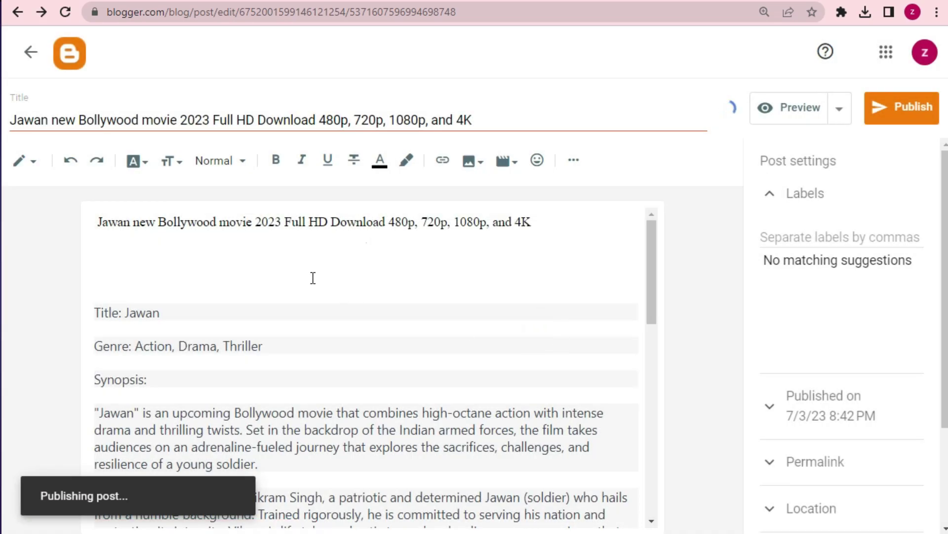
click(562, 87)
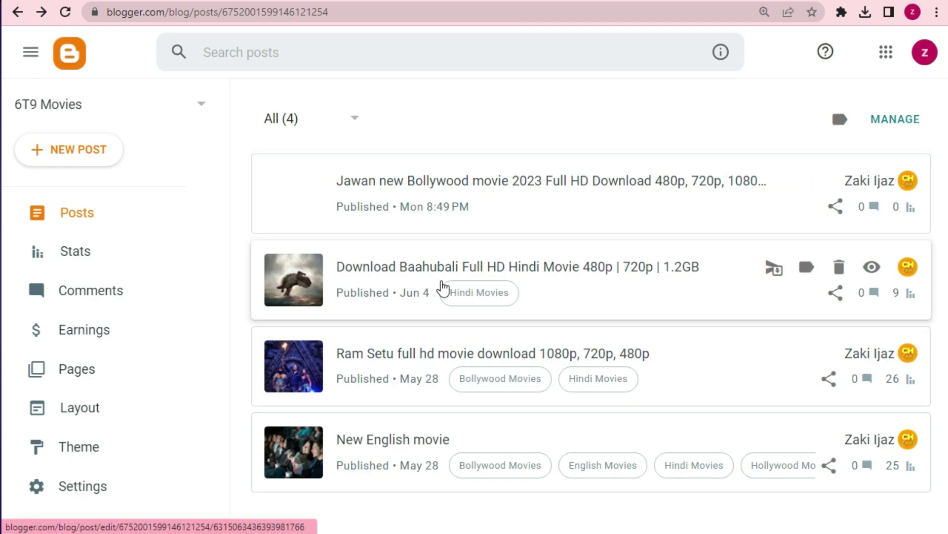
click(373, 356)
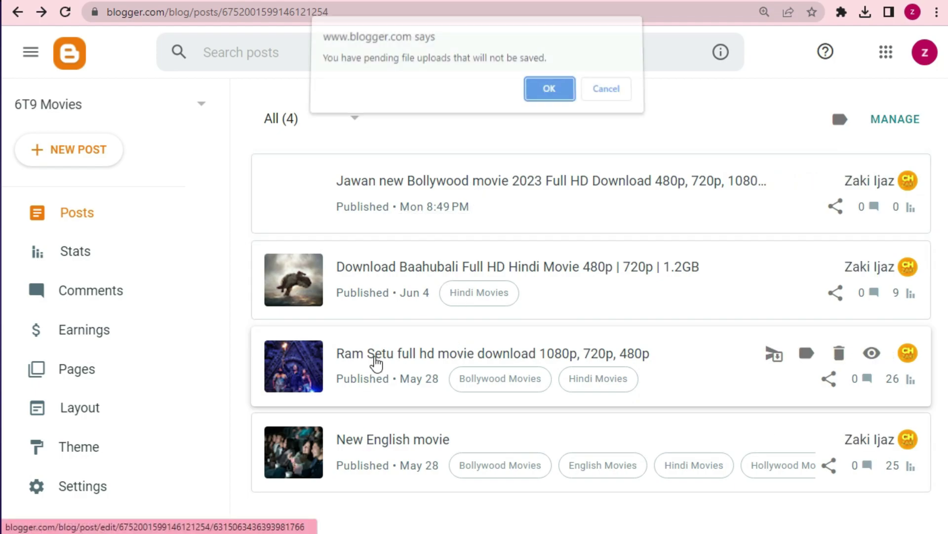
click(543, 99)
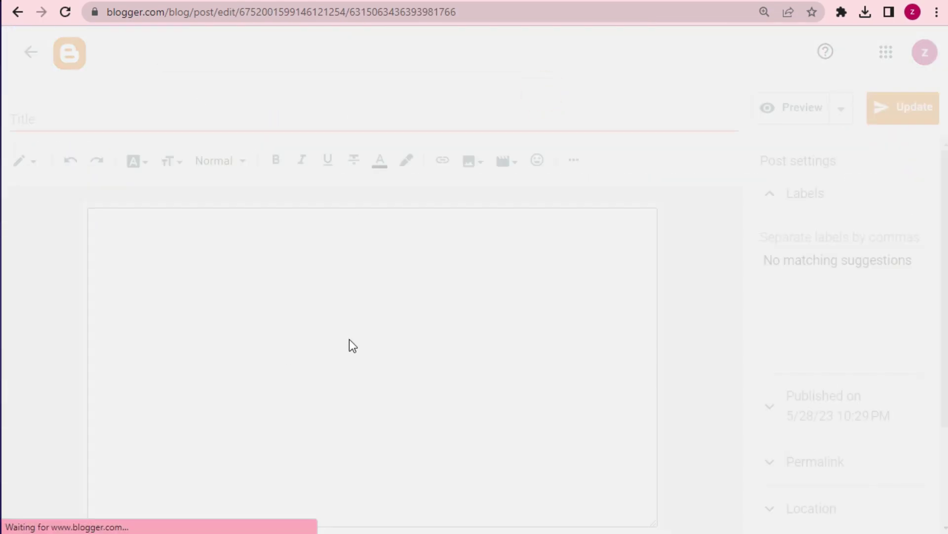
Step: Scroll through the Ram Setu post, then return to the posts list, accepting the pending-uploads dialog
scroll(603, 371, down, 5)
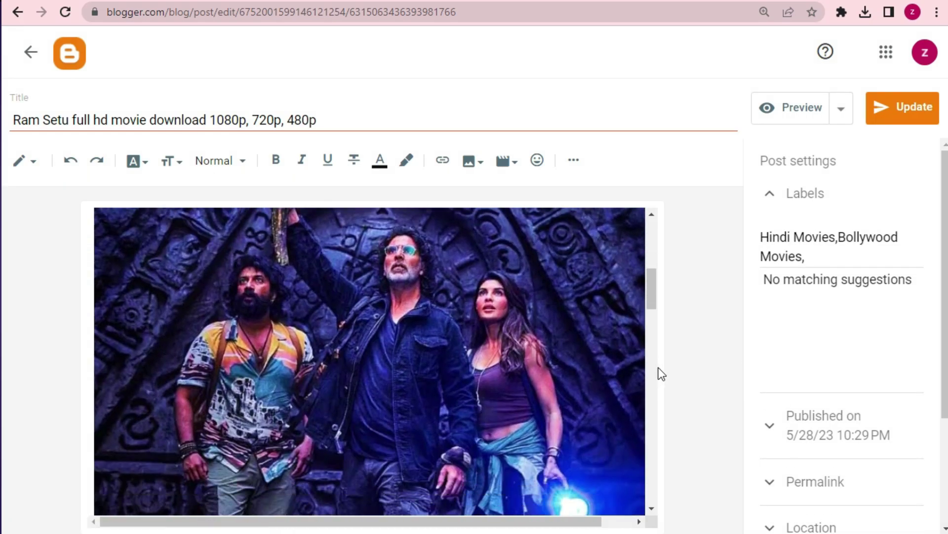
scroll(653, 417, down, 15)
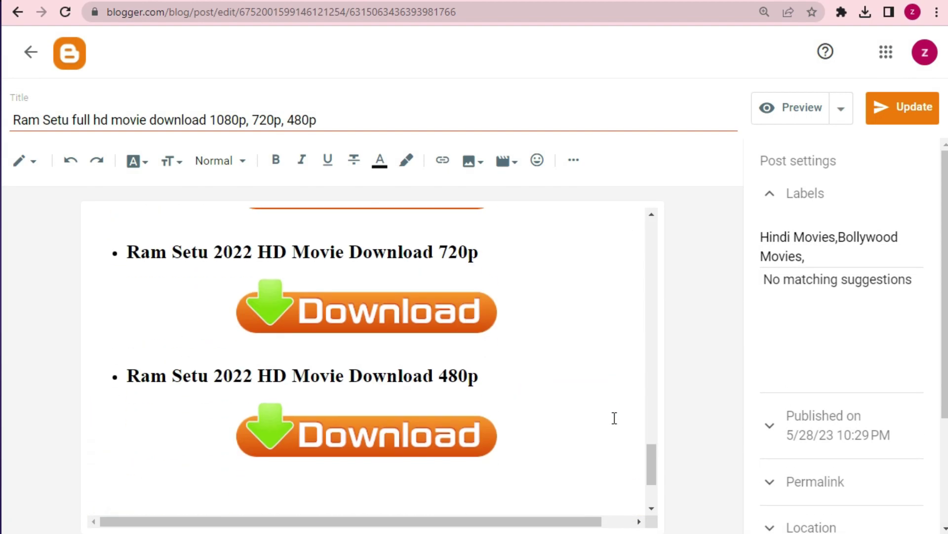
click(390, 326)
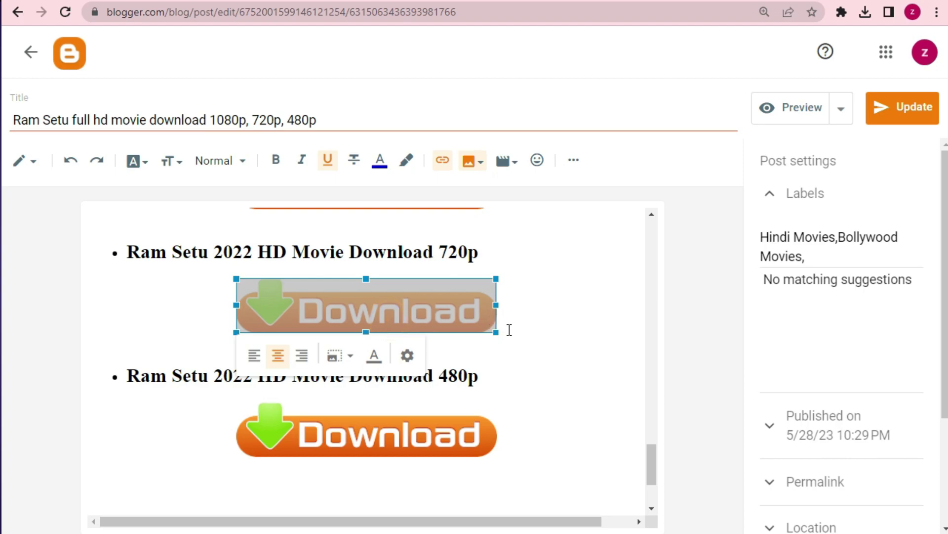
scroll(590, 334, up, 5)
scroll(589, 334, up, 5)
scroll(593, 330, up, 10)
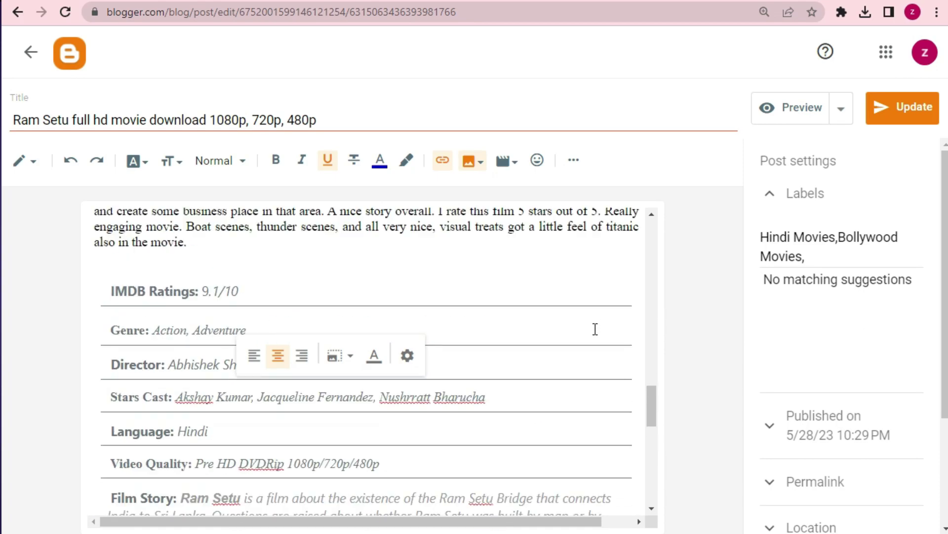
click(29, 51)
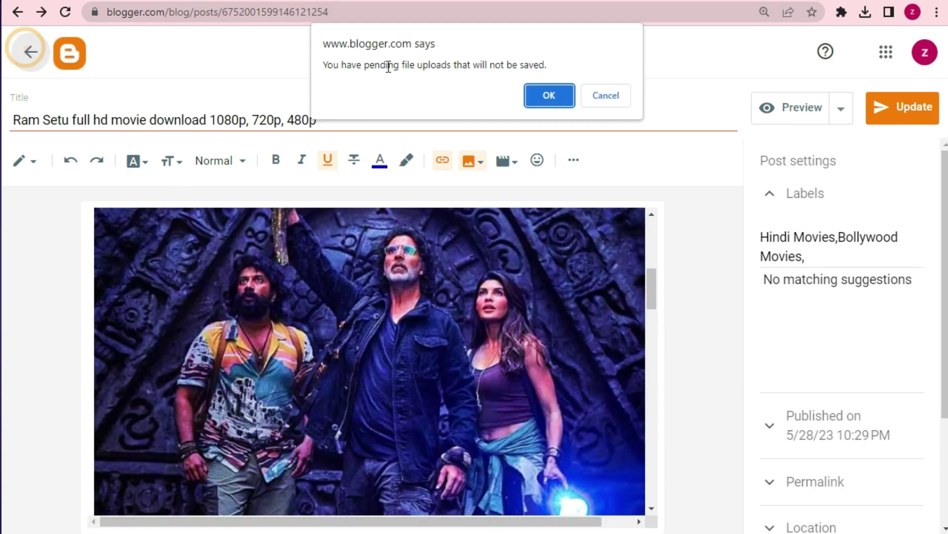
click(562, 96)
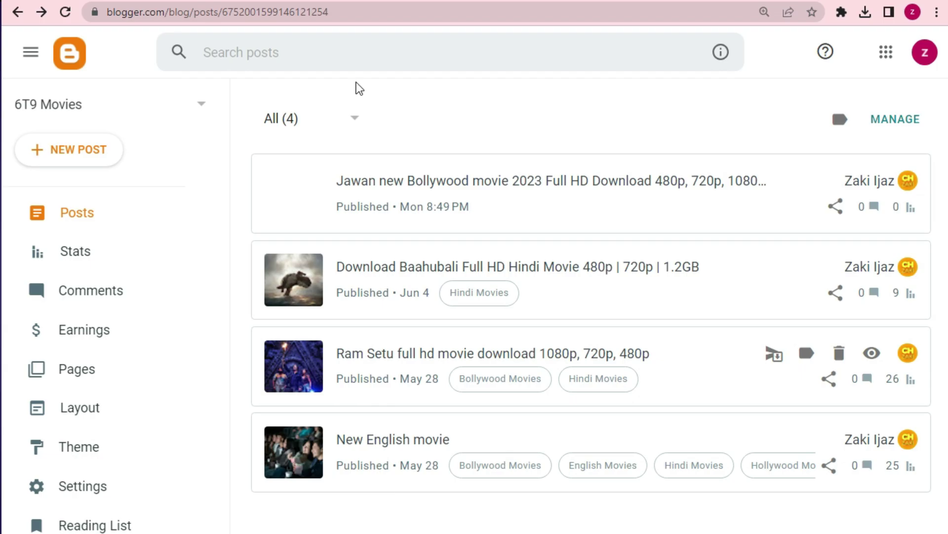
Step: Switch to the Adsterra tab and go to the Adsterra home page
click(257, 1)
click(262, 2)
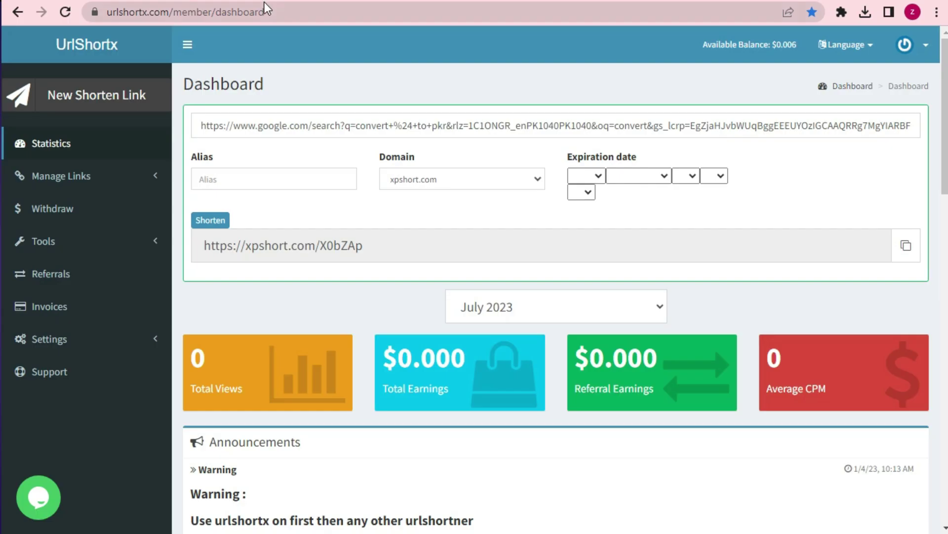
click(282, 1)
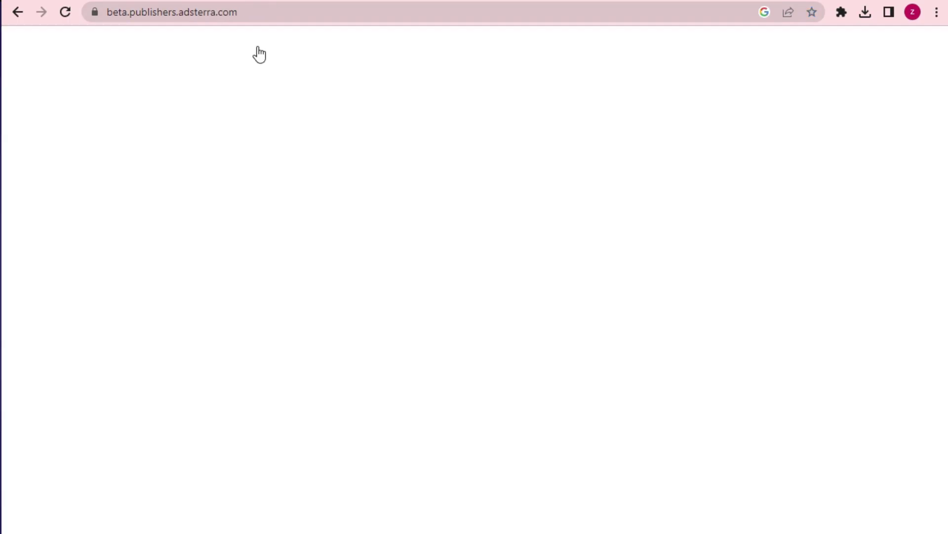
scroll(243, 129, down, 6)
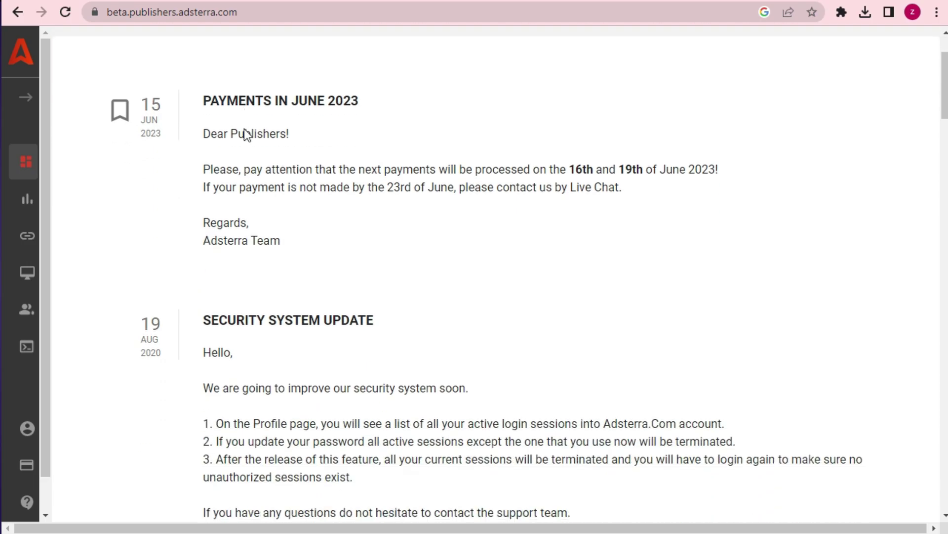
scroll(243, 127, up, 6)
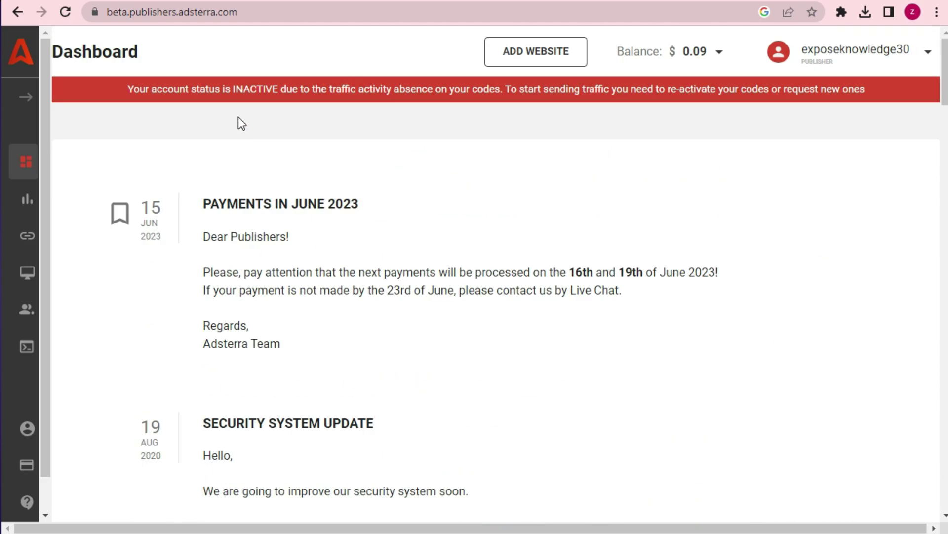
click(20, 53)
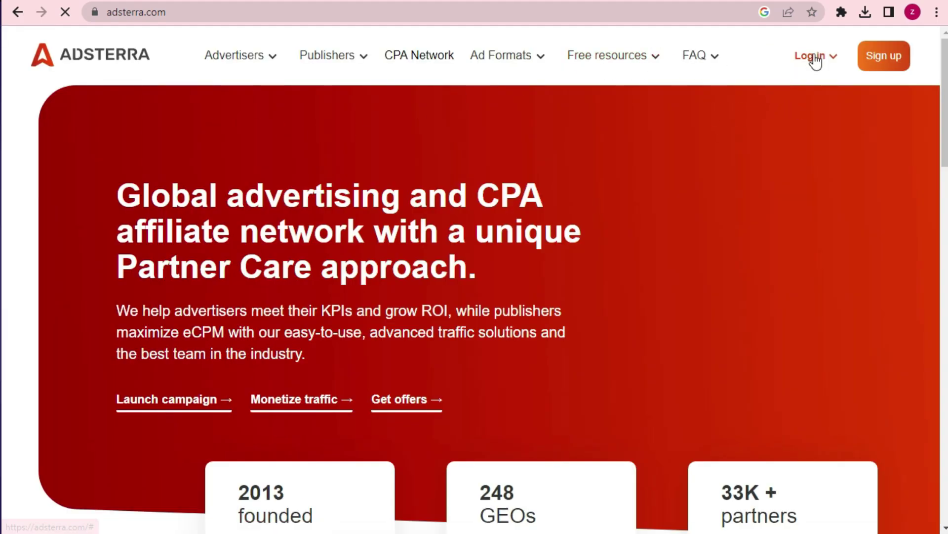
Step: Open Log in as a publisher and fill in the saved login and password
click(823, 59)
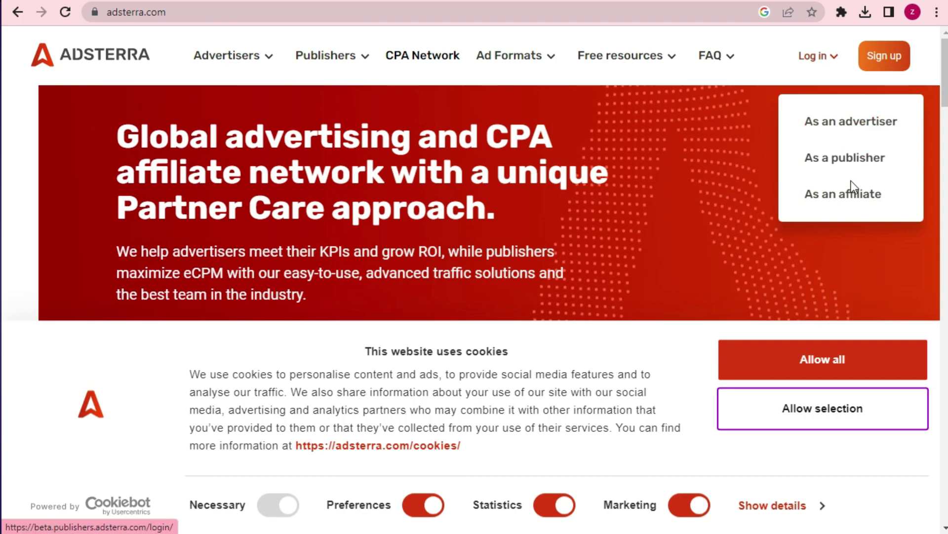
click(849, 159)
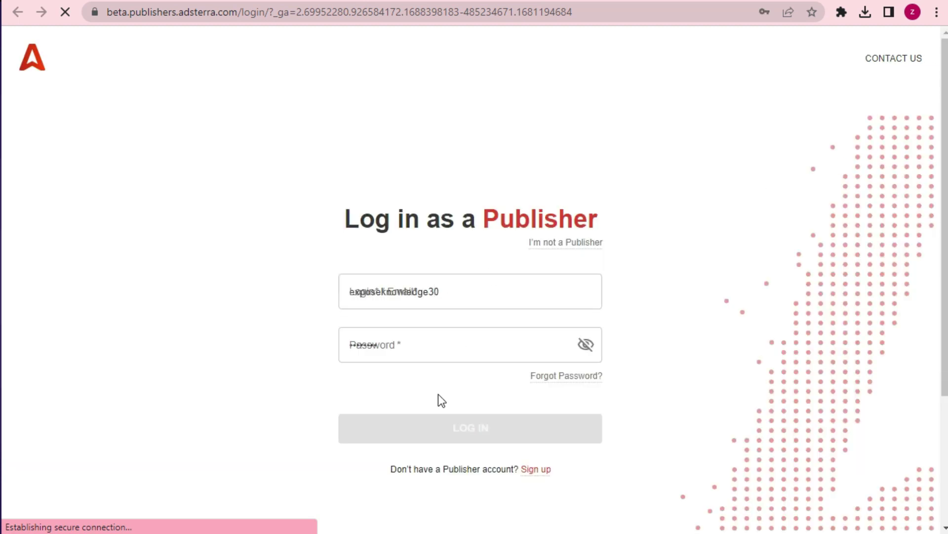
click(472, 334)
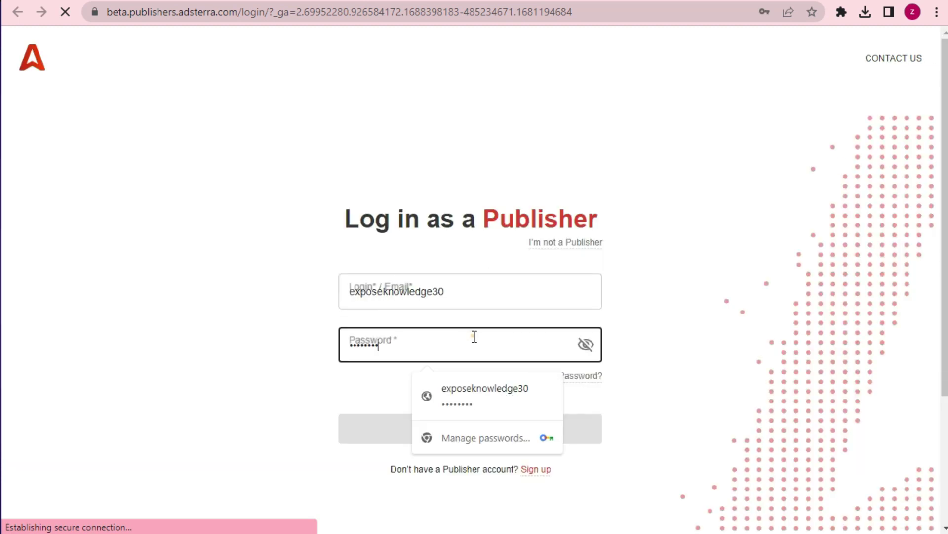
click(323, 396)
Step: Log in and review the Websites page: inactive-account warning, $0.09 balance, three blogspot sites
click(469, 437)
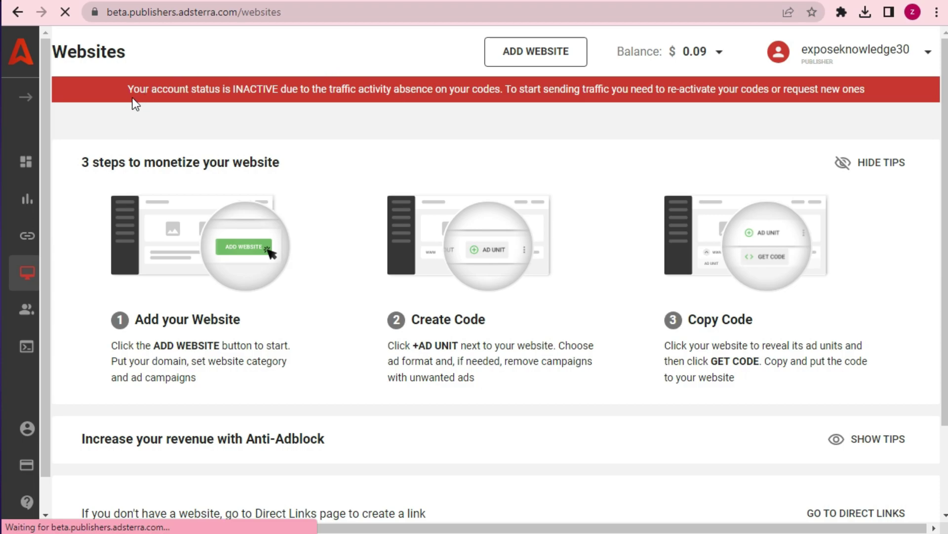
drag(295, 79, 887, 87)
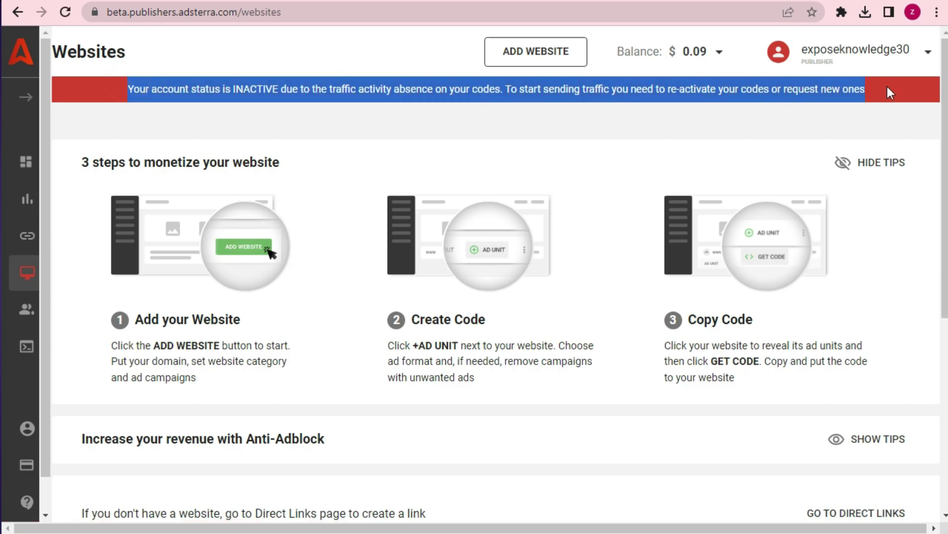
scroll(509, 256, down, 7)
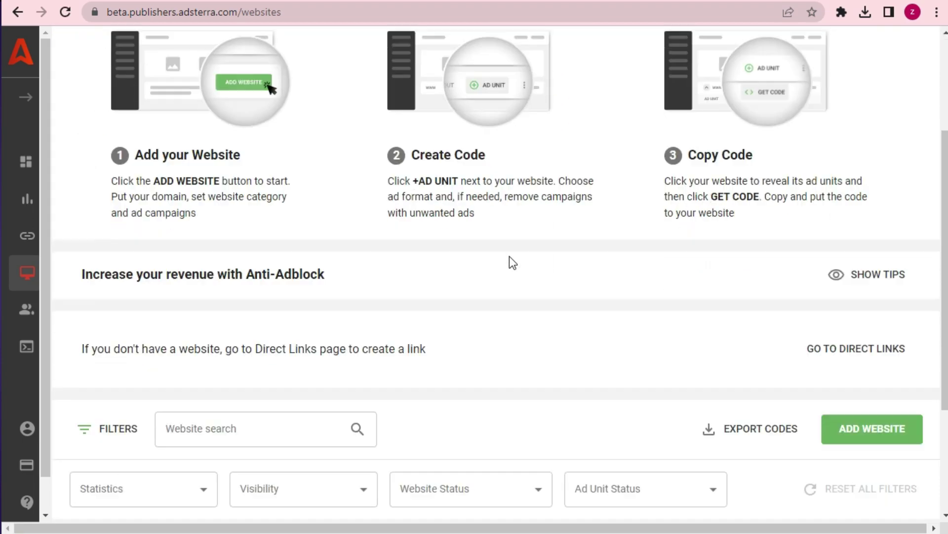
scroll(519, 255, up, 7)
scroll(523, 251, down, 7)
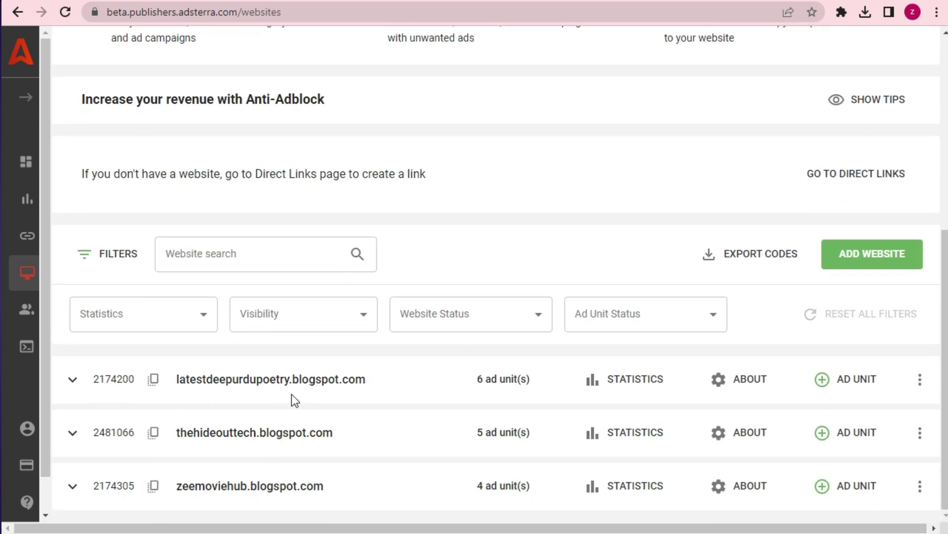
scroll(292, 398, up, 7)
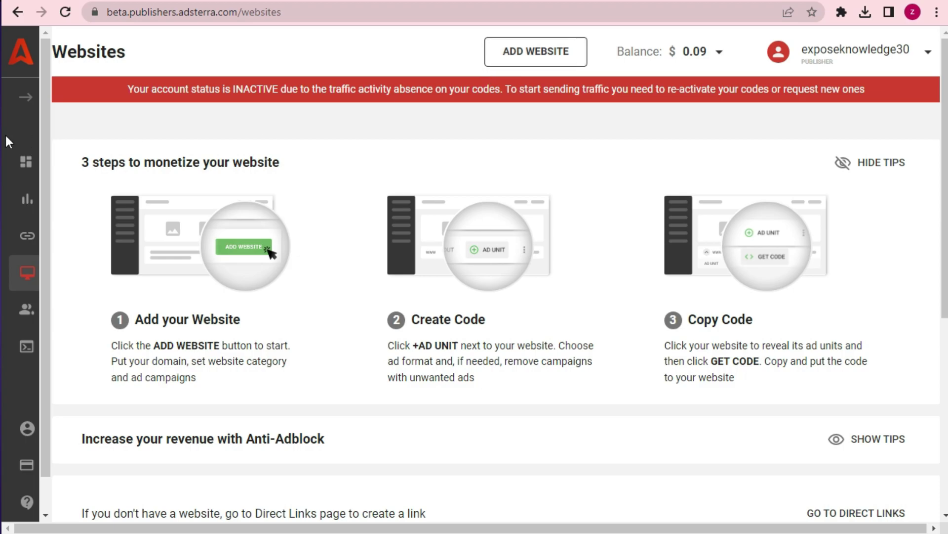
click(539, 58)
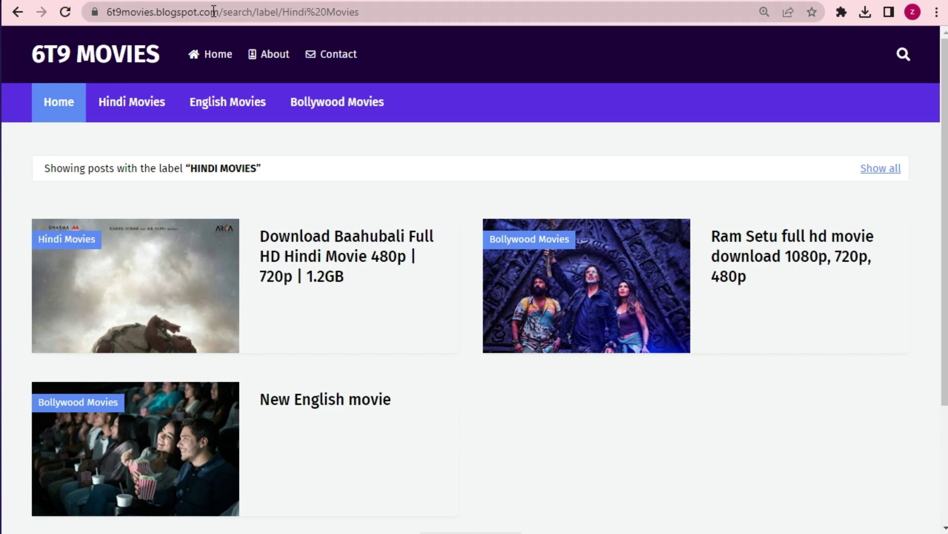
click(217, 15)
click(217, 12)
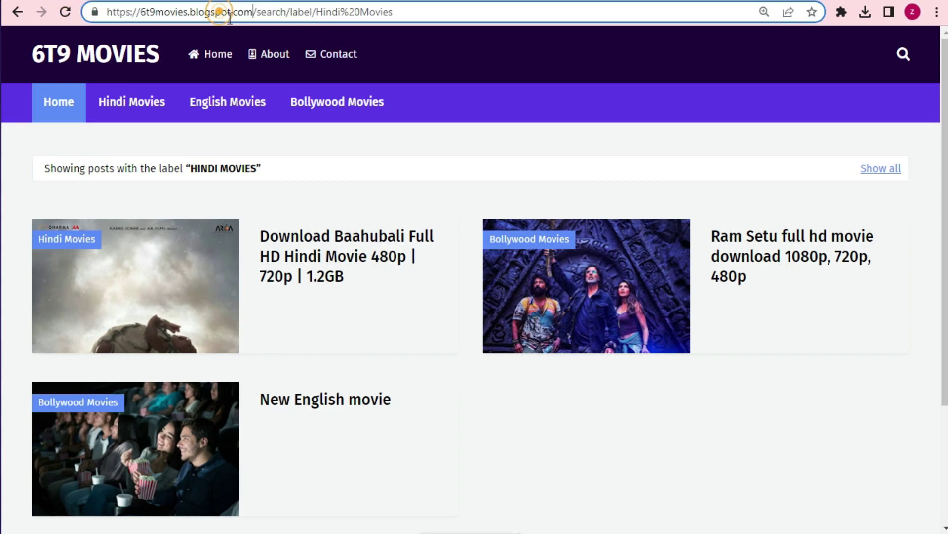
drag(256, 10, 104, 11)
key(ctrl+c)
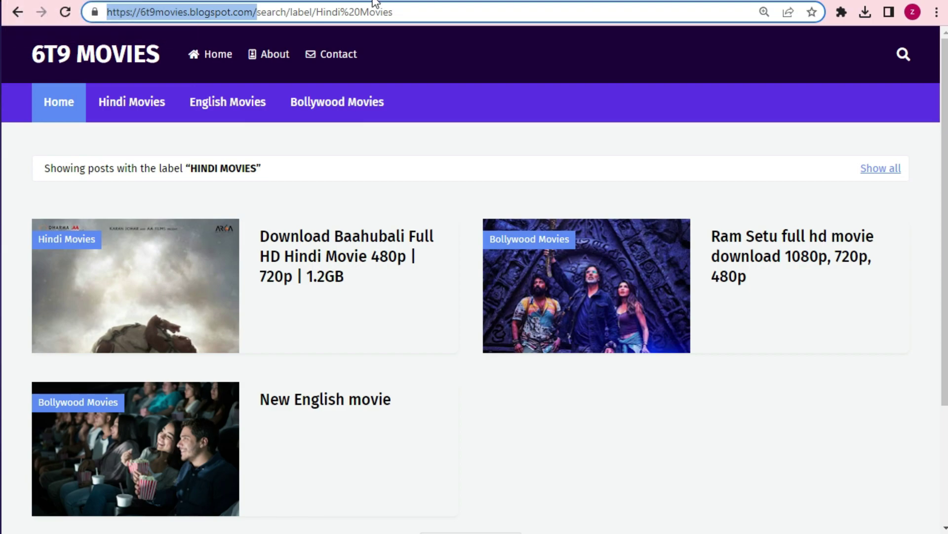
click(324, 1)
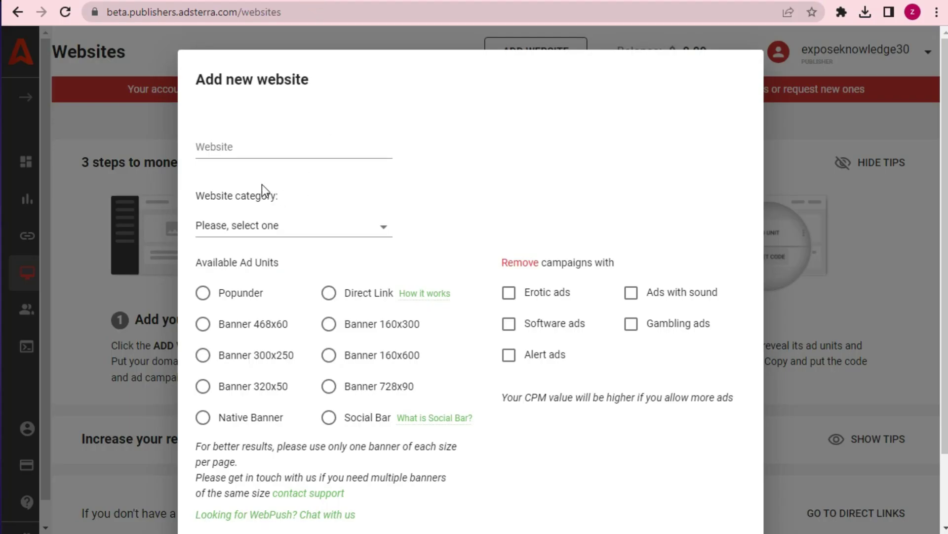
Step: Paste the blog URL as the Website and set the category to Downloads
click(249, 146)
key(ctrl+v)
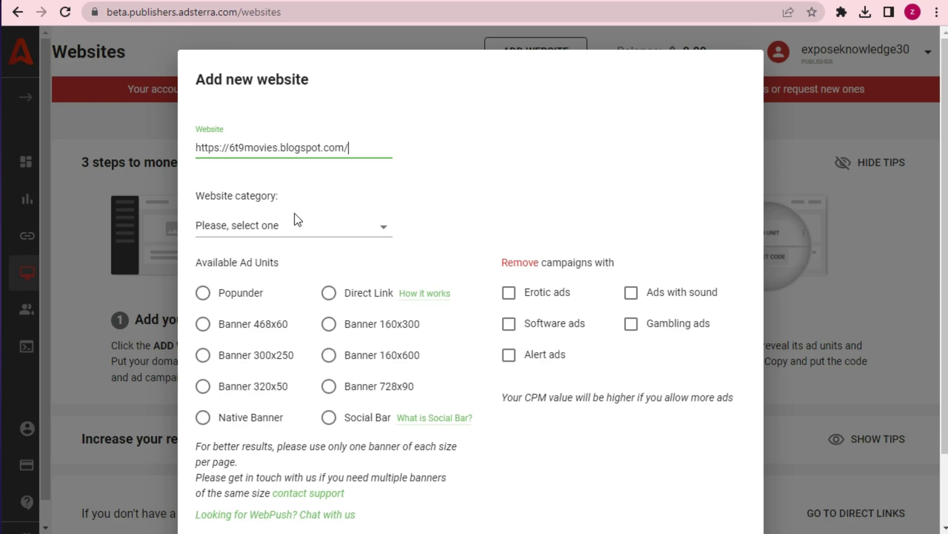
click(300, 229)
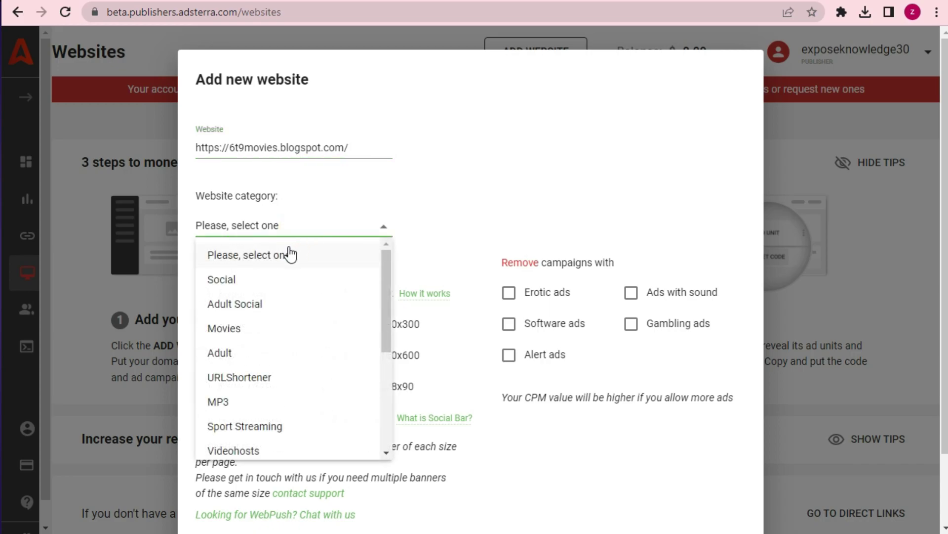
scroll(307, 305, down, 4)
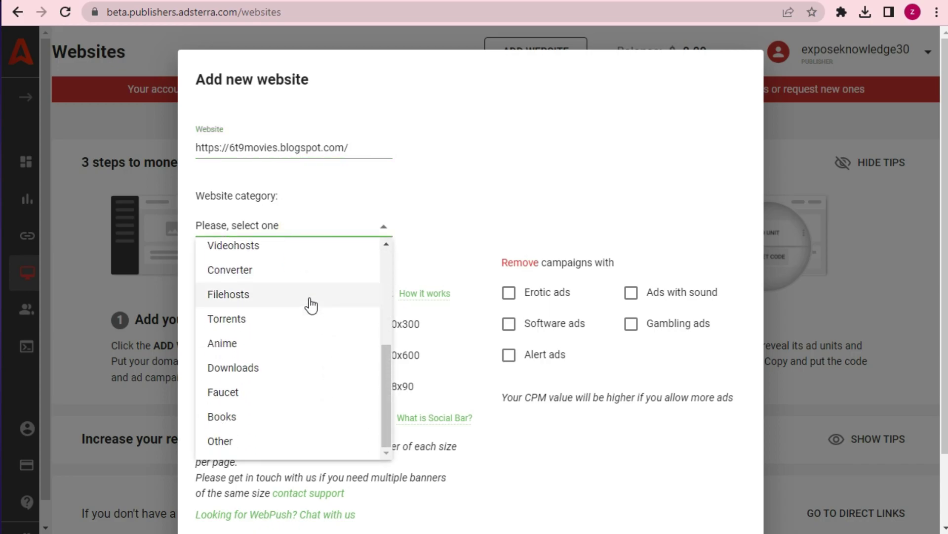
scroll(310, 302, up, 5)
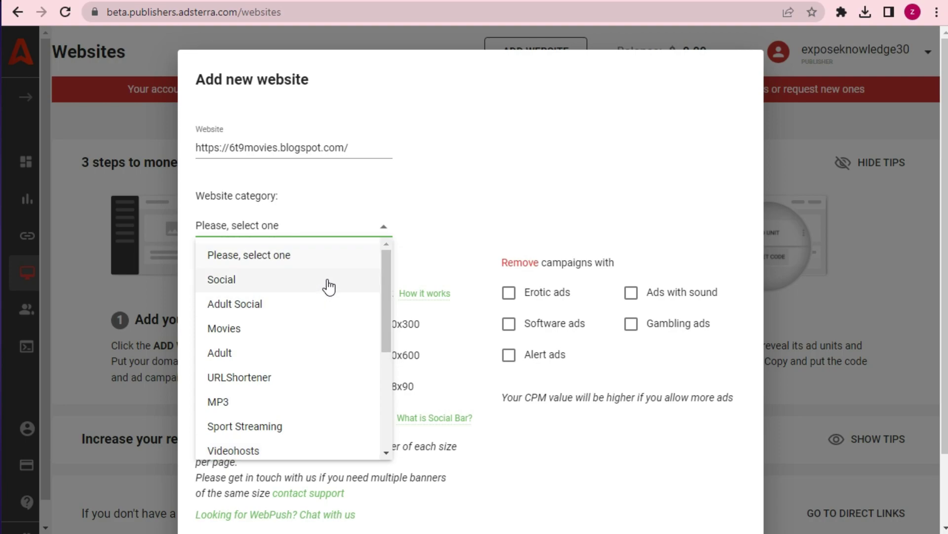
scroll(330, 291, down, 2)
scroll(331, 295, down, 3)
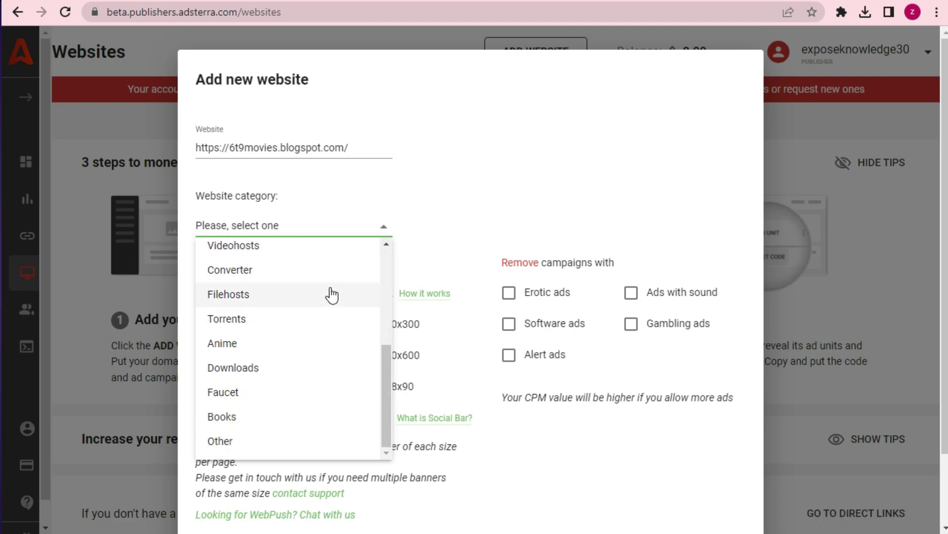
click(303, 378)
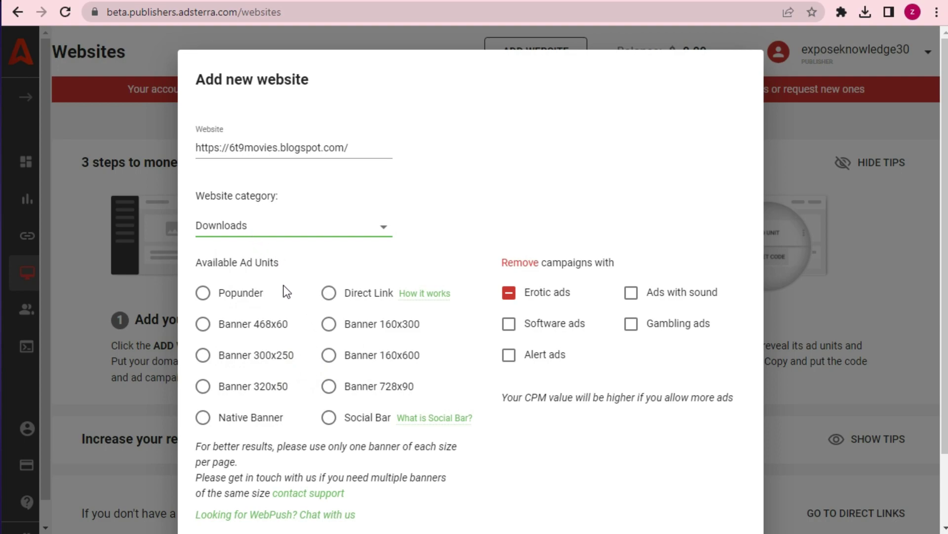
Step: Choose the Social Bar ad unit and submit the site for approval
scroll(286, 293, down, 2)
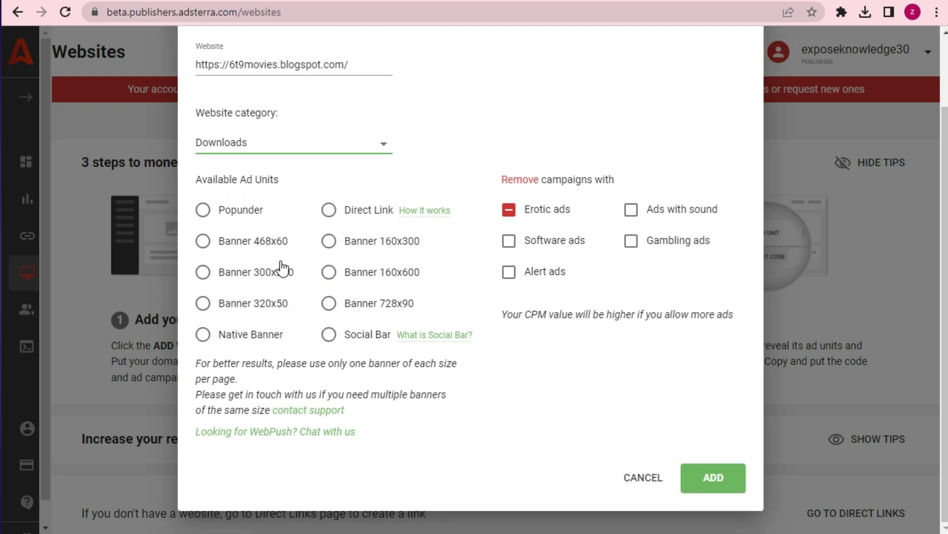
scroll(286, 265, up, 2)
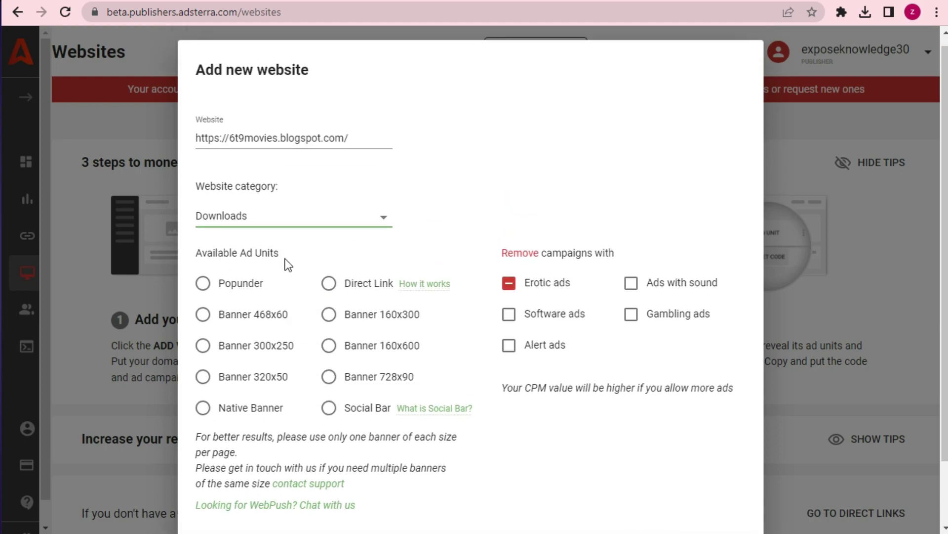
scroll(286, 264, down, 2)
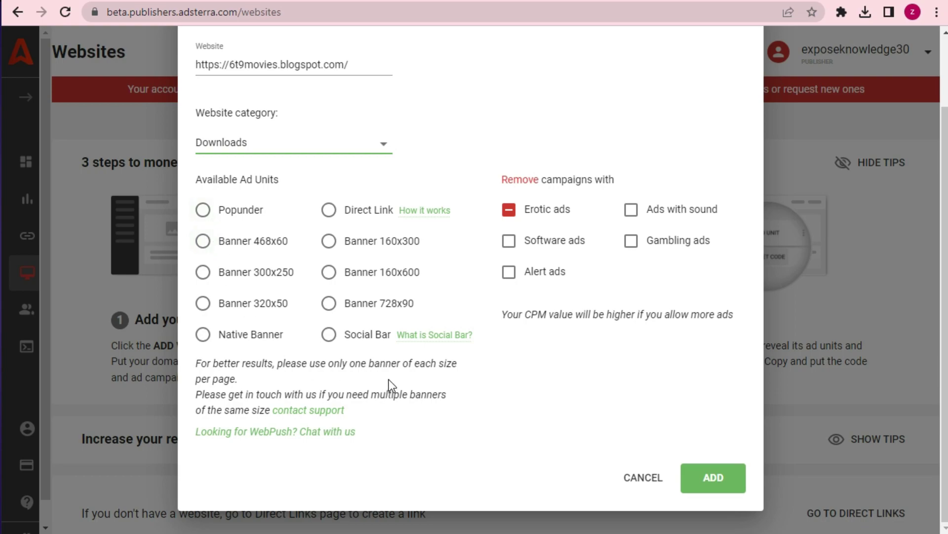
click(329, 334)
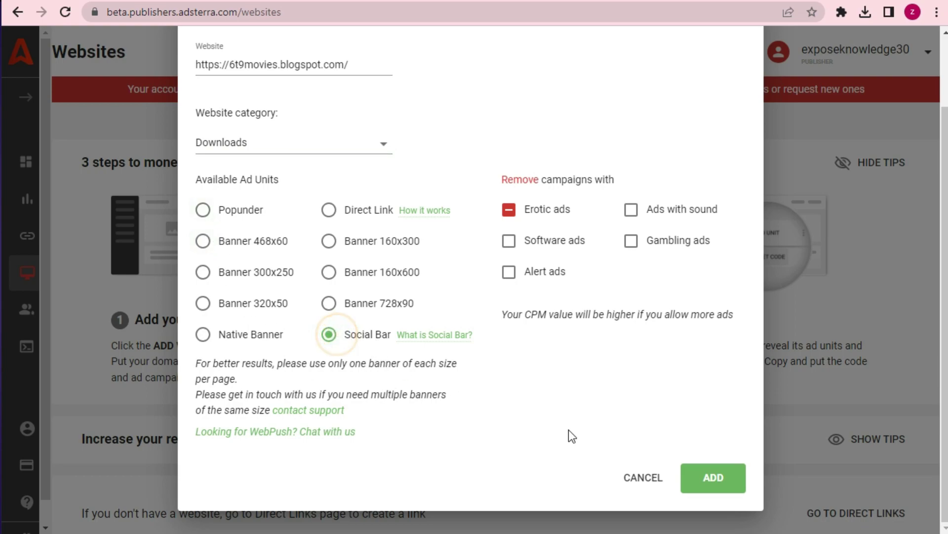
click(203, 334)
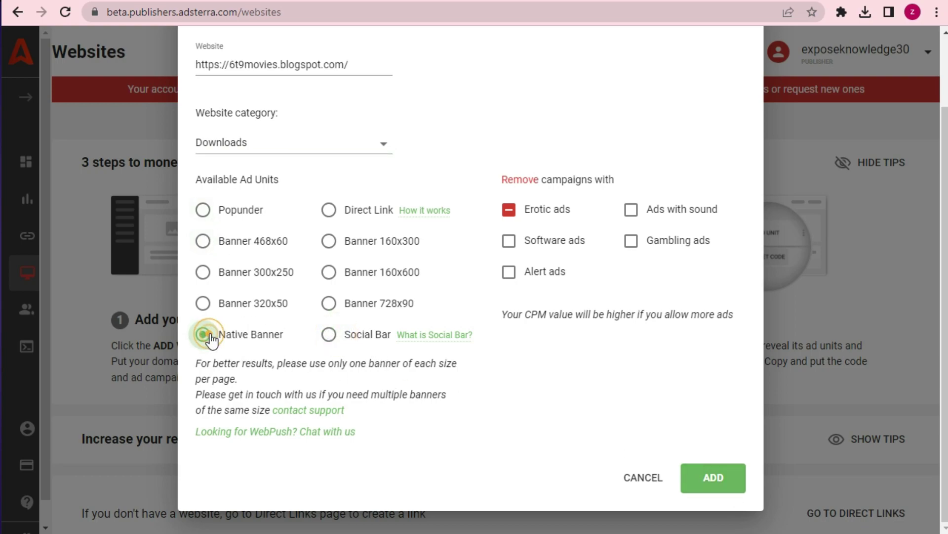
click(329, 335)
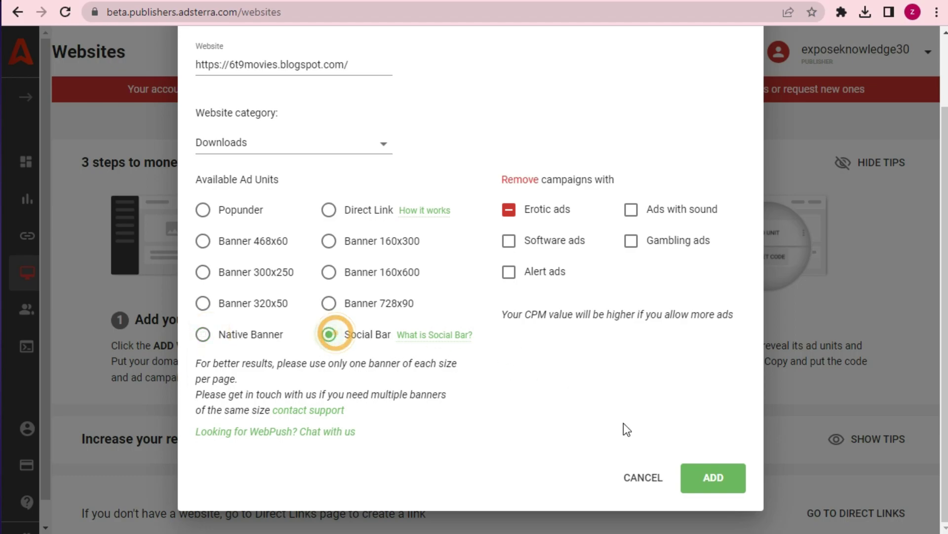
click(719, 477)
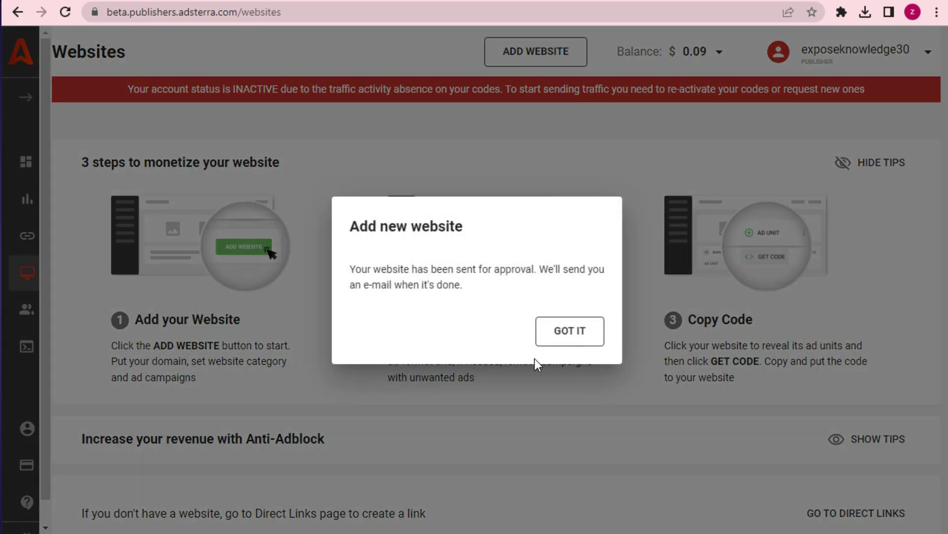
Step: Dismiss the sent-for-approval notice and reload the Websites page
click(574, 330)
scroll(375, 236, down, 8)
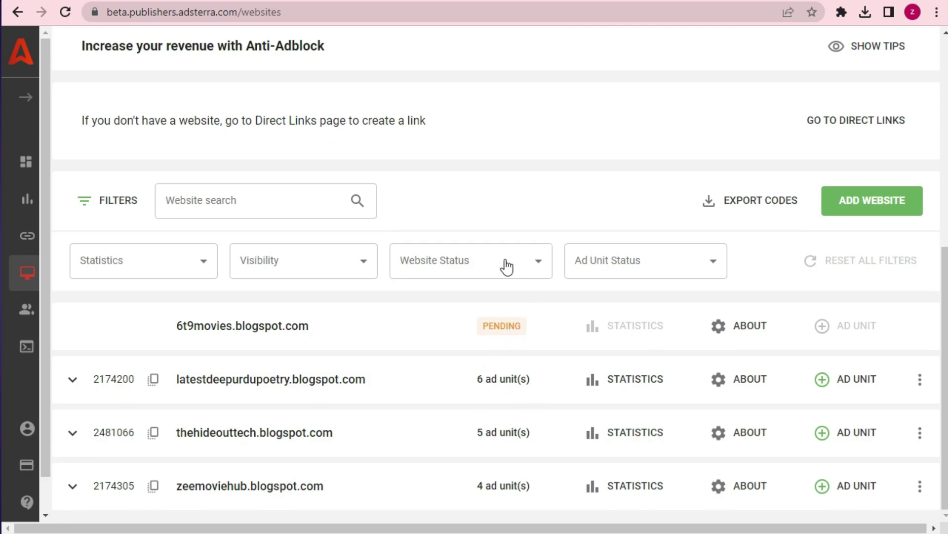
scroll(470, 198, up, 8)
scroll(488, 210, down, 3)
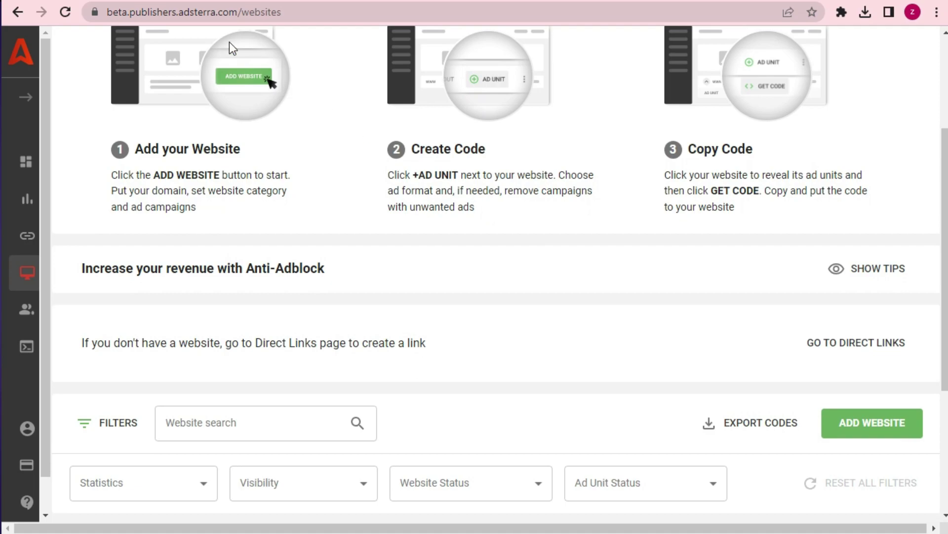
click(65, 12)
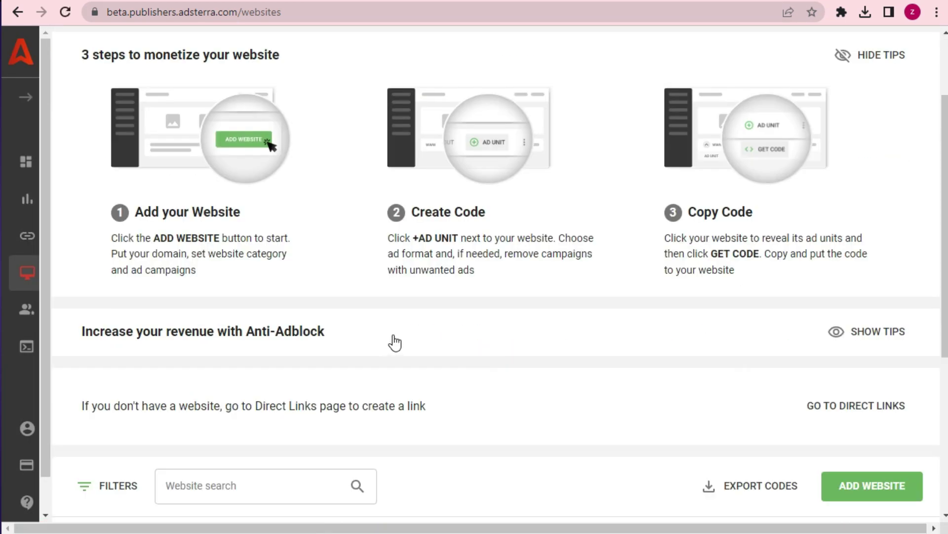
Step: Check the 6t9movies.blogspot.com details showing pending Downloads status, then reload the list
scroll(395, 343, down, 5)
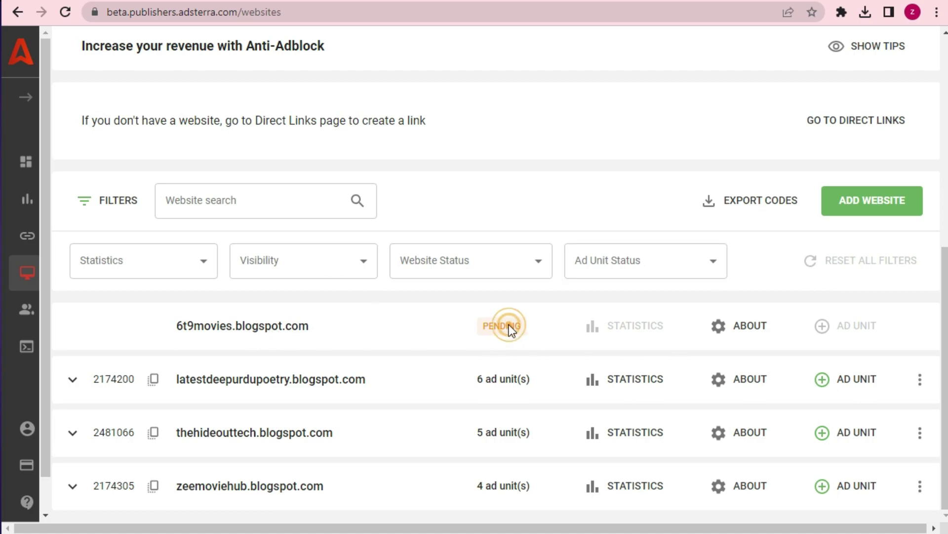
click(745, 330)
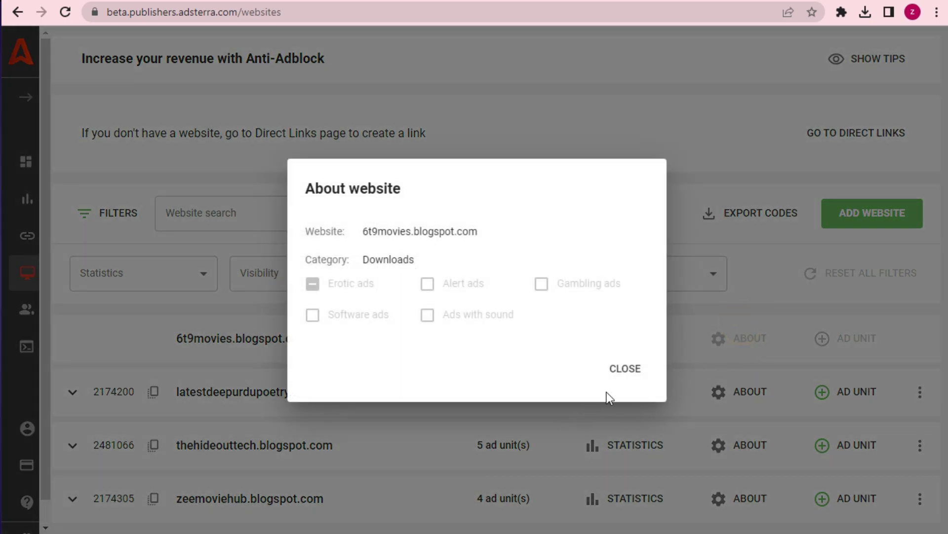
click(625, 372)
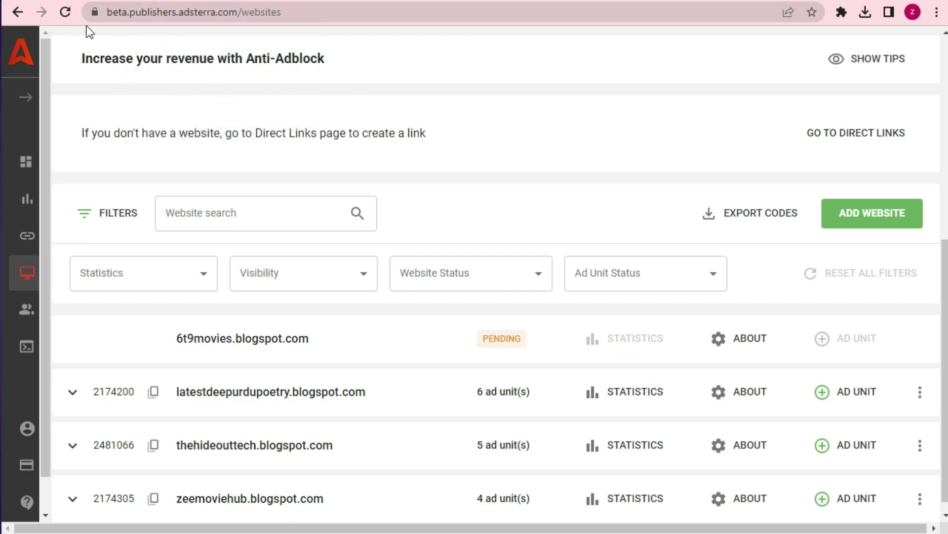
click(66, 11)
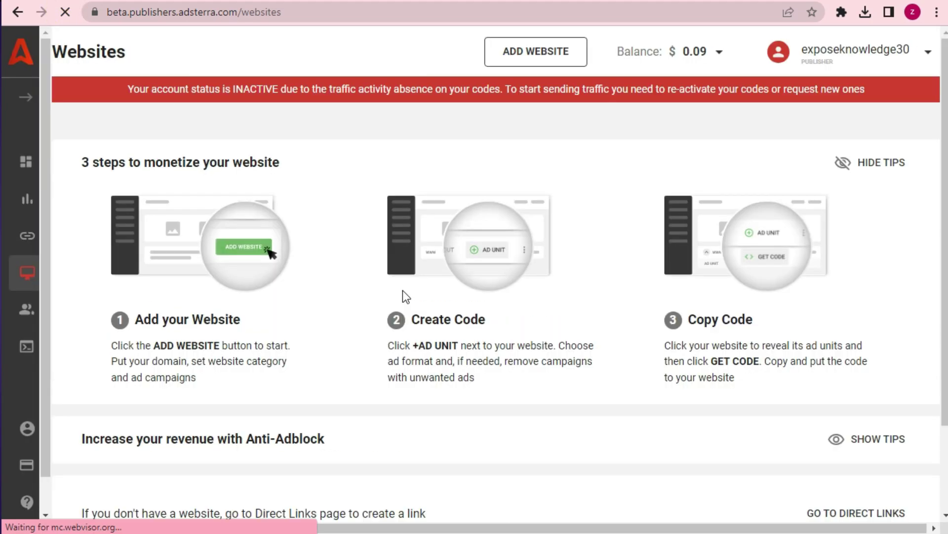
scroll(402, 289, down, 2)
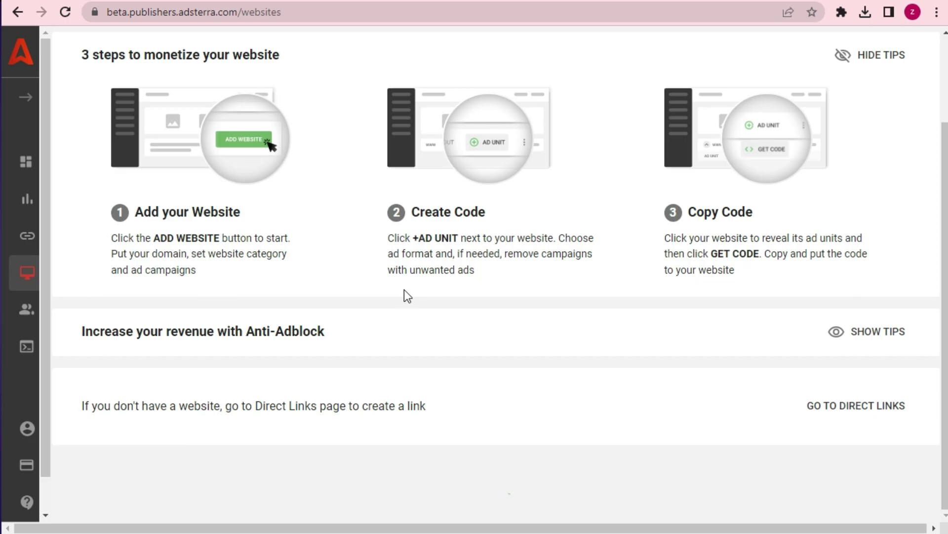
scroll(406, 288, down, 5)
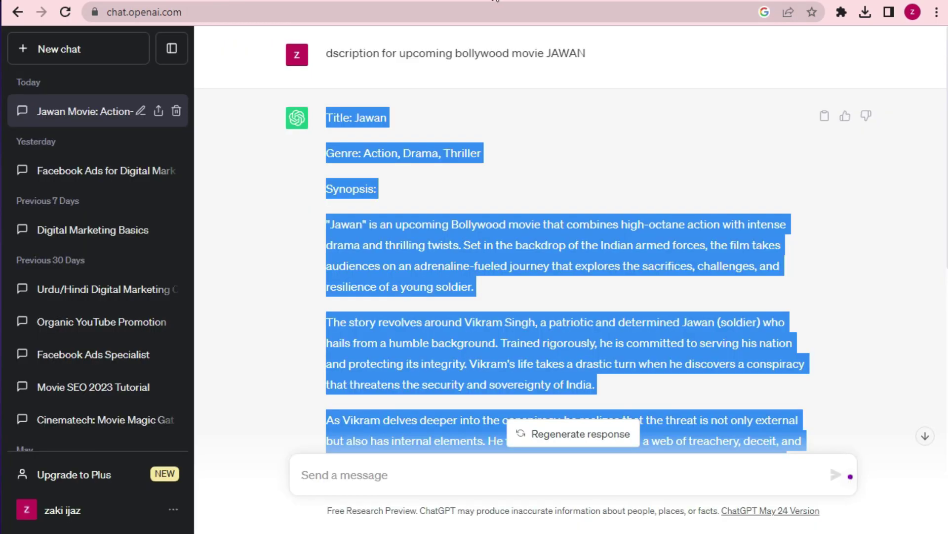
Step: Read the plot summary on the Jawan IMDb page, then go to the 'Jawan movie trailer' YouTube results
click(495, 2)
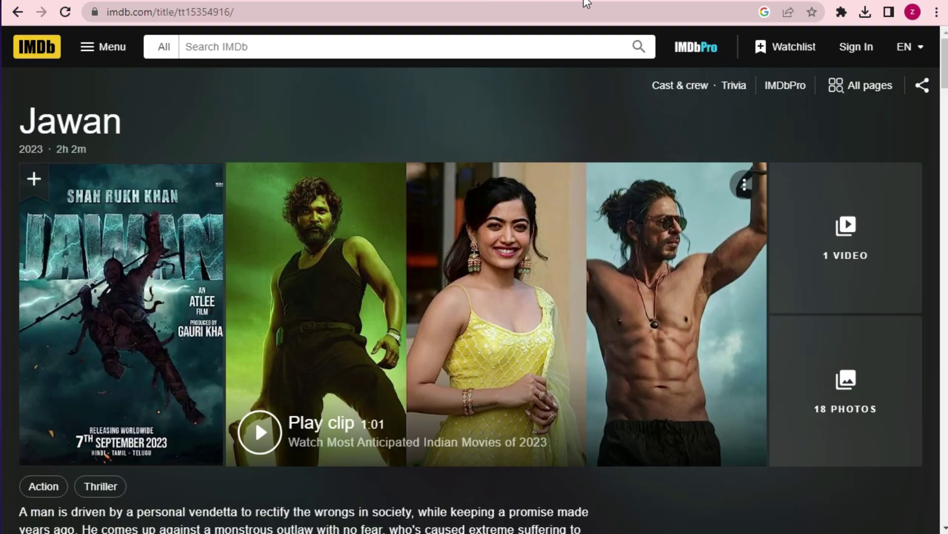
scroll(381, 377, down, 6)
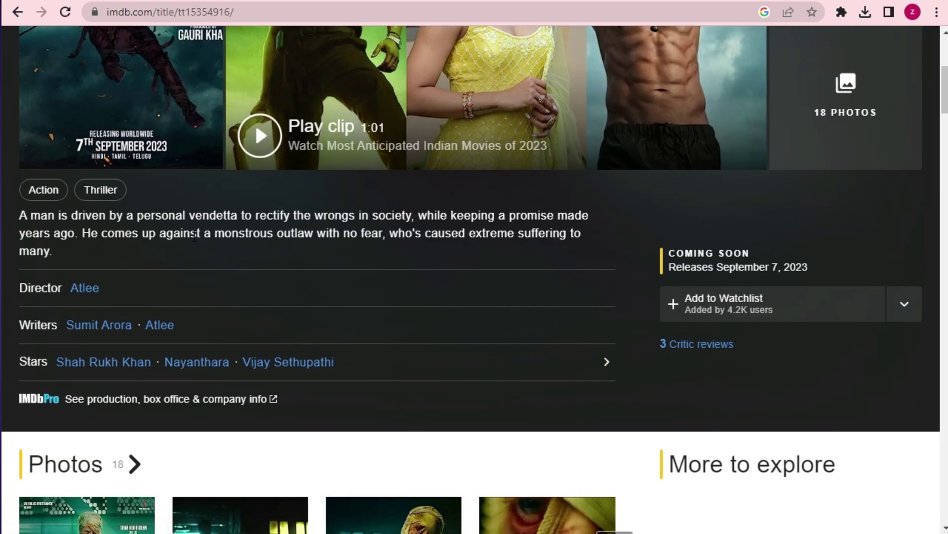
drag(195, 233, 19, 214)
scroll(396, 261, down, 4)
scroll(523, 64, up, 10)
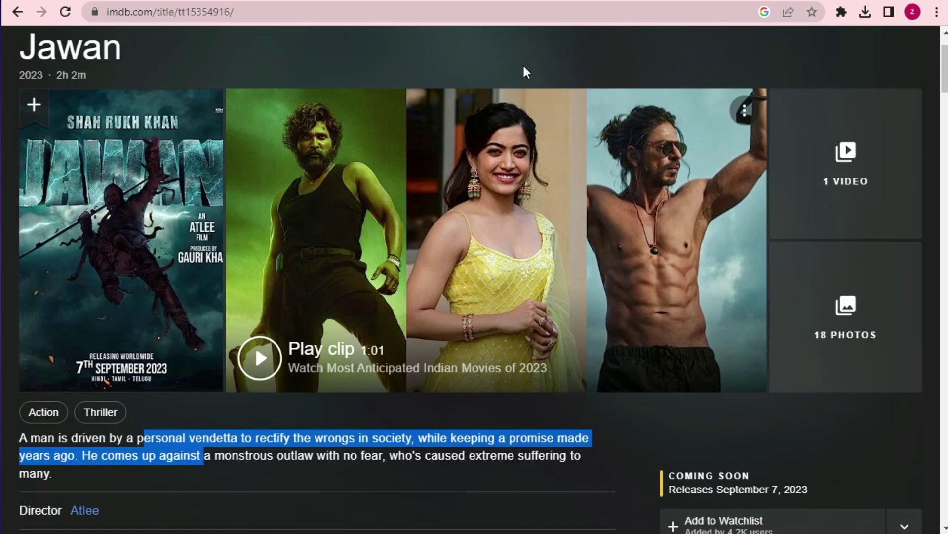
key(ctrl+Tab)
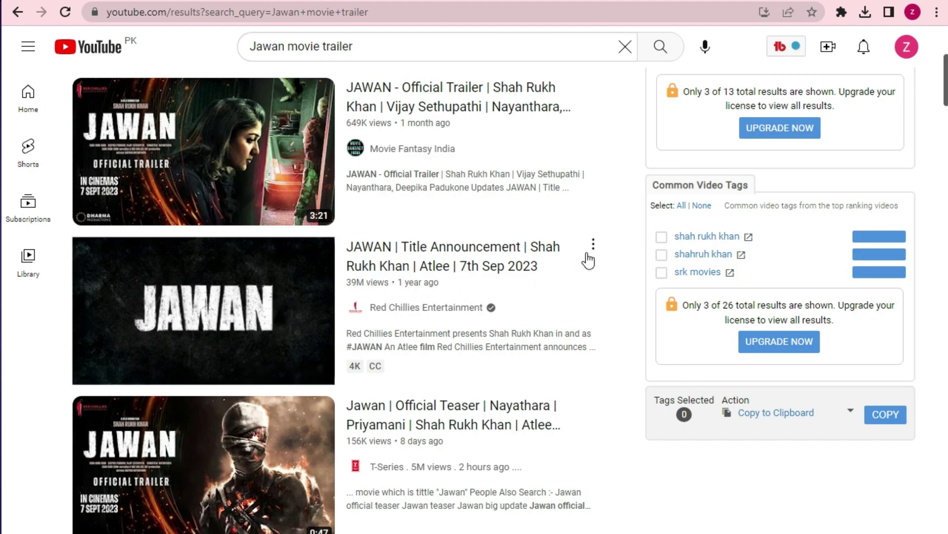
Step: Copy the embed code of the JAWAN Title Announcement video from its Share options, then close the panel
mouse_move(512, 309)
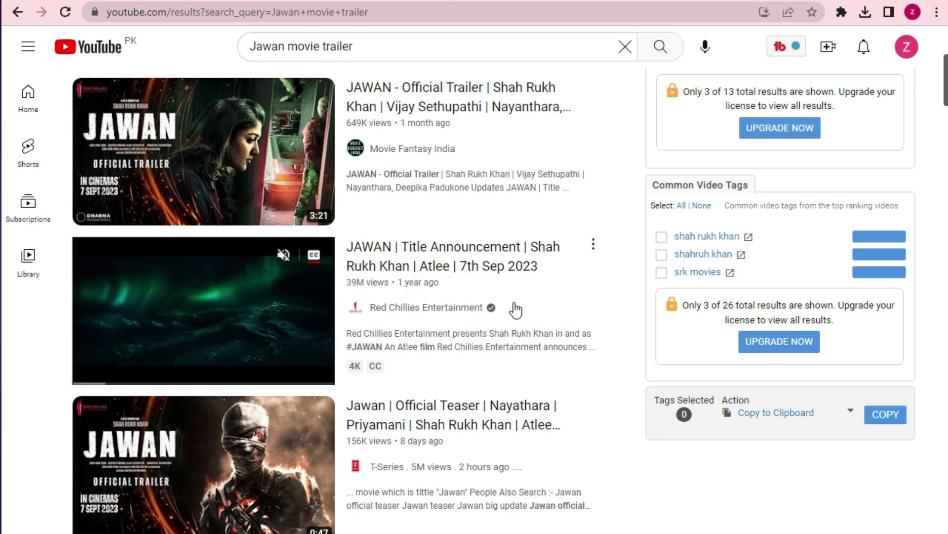
click(594, 244)
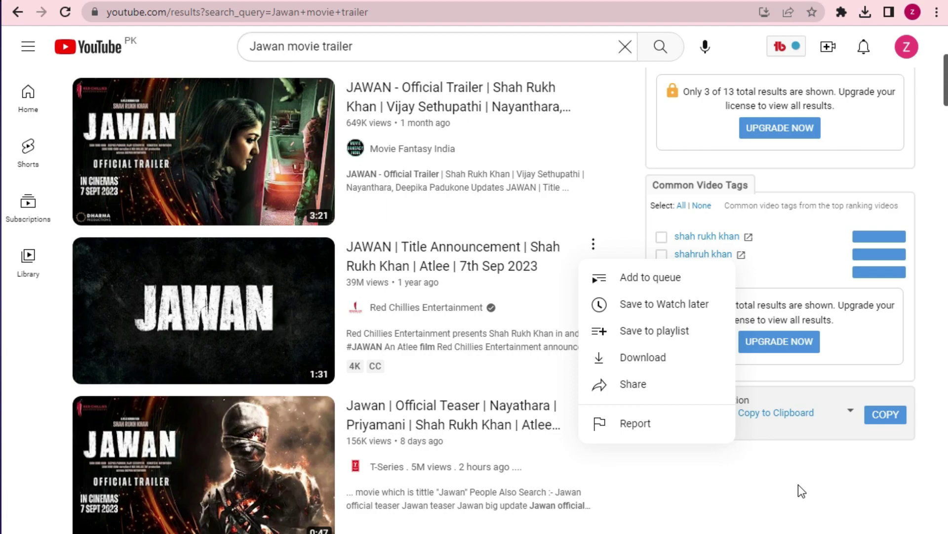
click(634, 390)
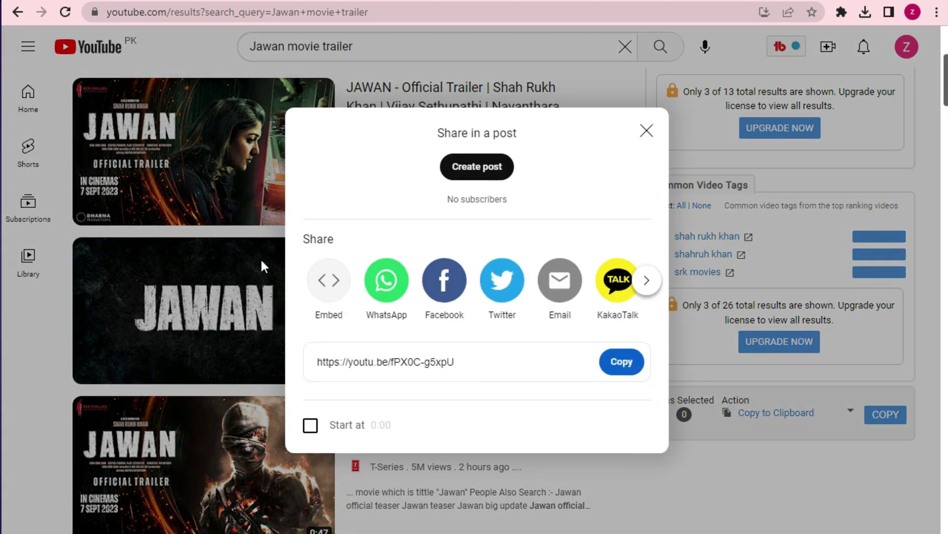
click(340, 286)
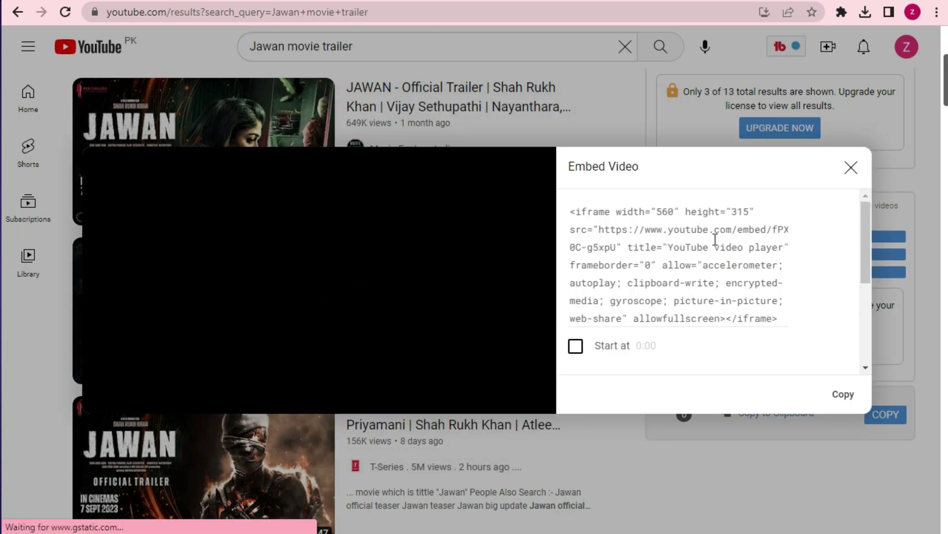
scroll(772, 257, down, 5)
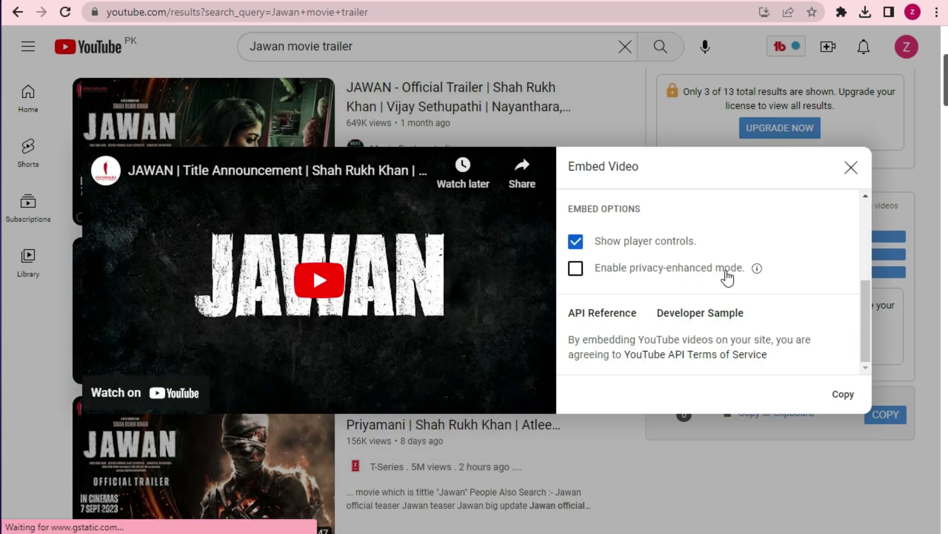
scroll(714, 286, up, 5)
click(712, 266)
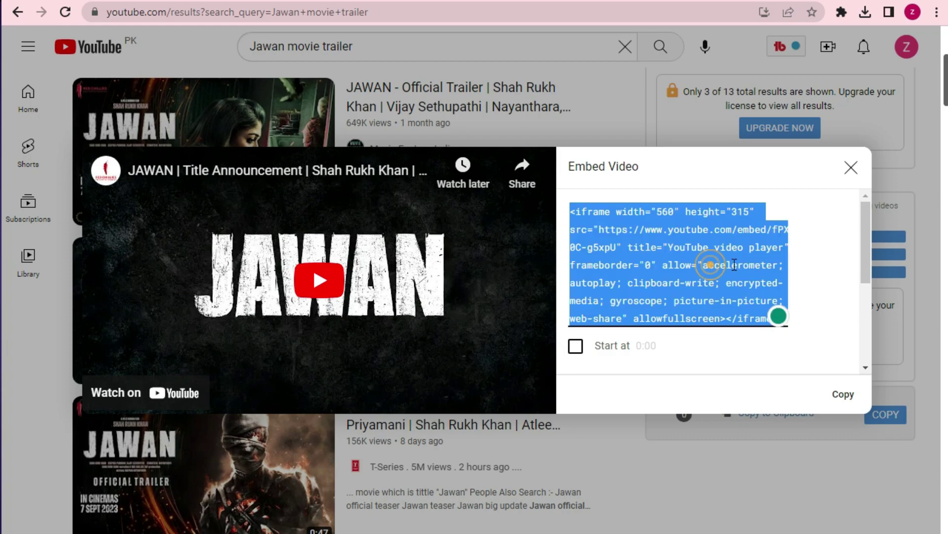
click(843, 394)
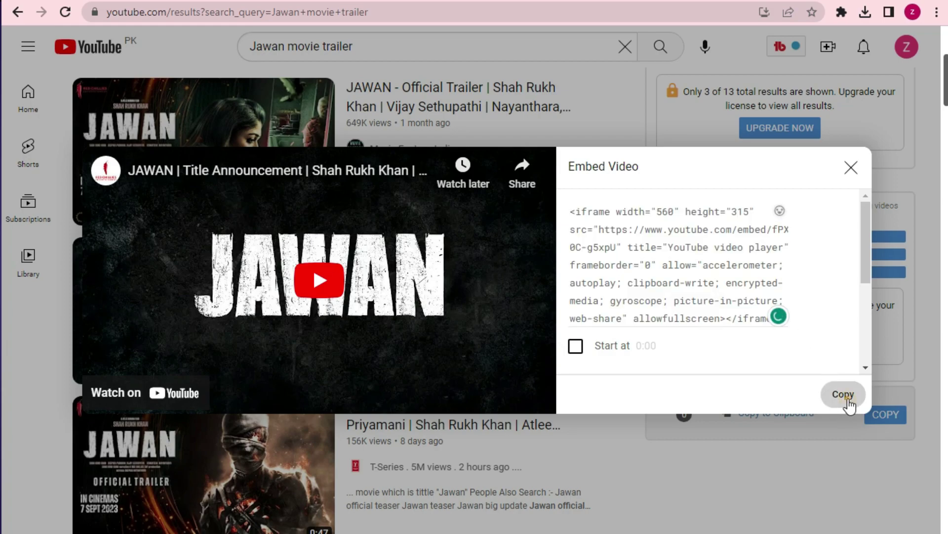
click(851, 167)
Step: Reopen the Jawan post past the pending-uploads prompts and switch its editor to HTML view
click(263, 3)
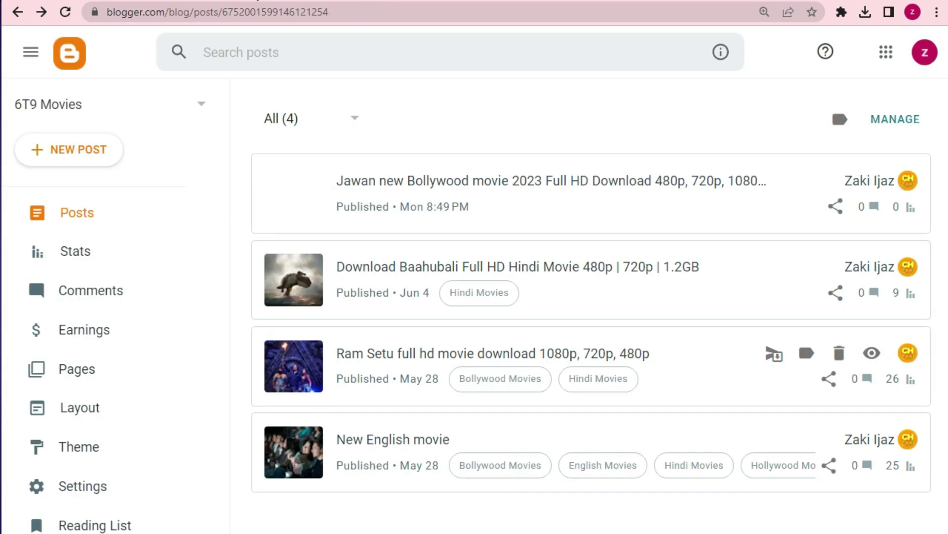
click(430, 181)
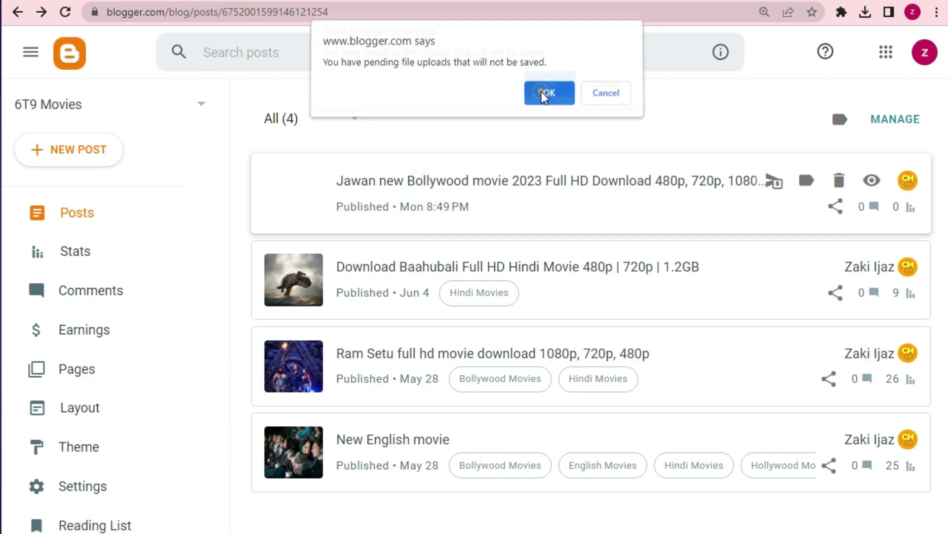
click(538, 98)
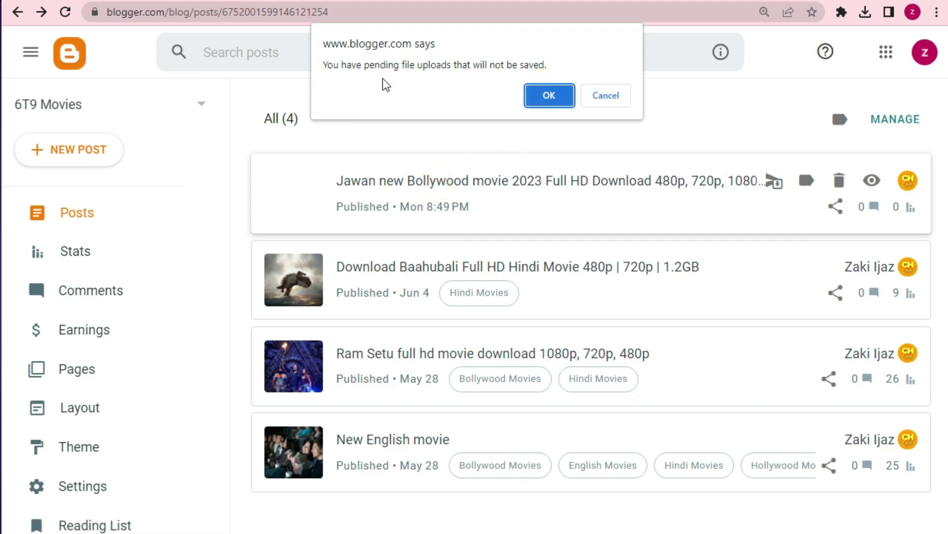
click(550, 95)
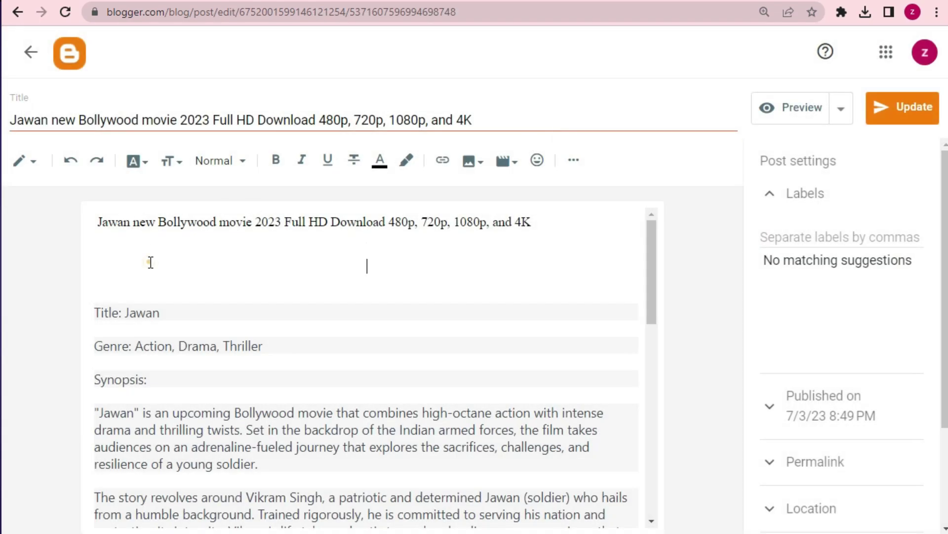
click(149, 261)
click(30, 161)
click(77, 138)
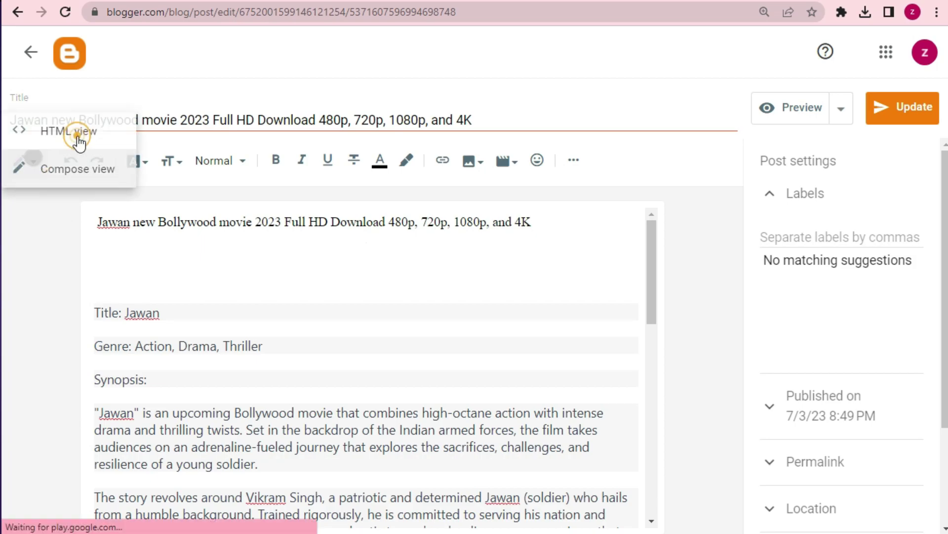
click(586, 325)
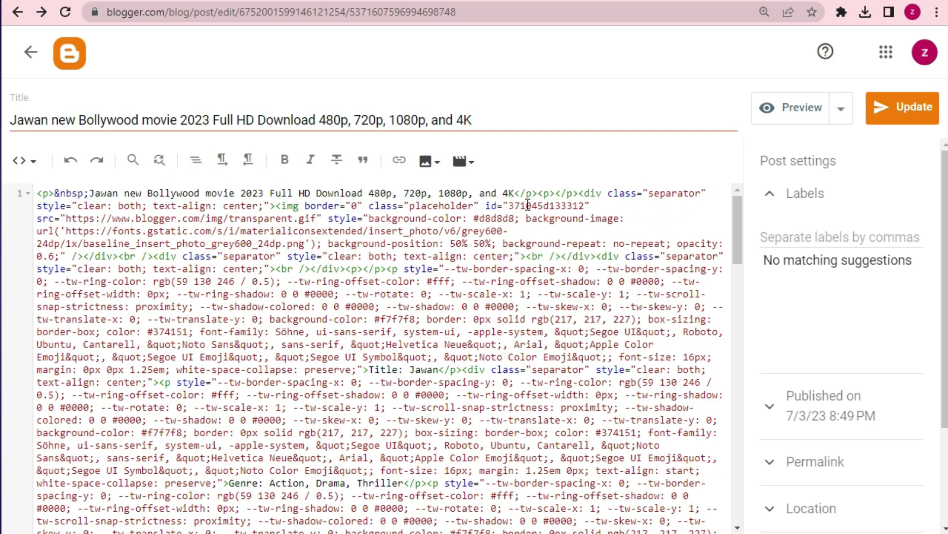
Step: Paste the YouTube iframe on a new line 3 below the opening line and update the post
click(580, 193)
key(Return)
key(Return)
key(Return)
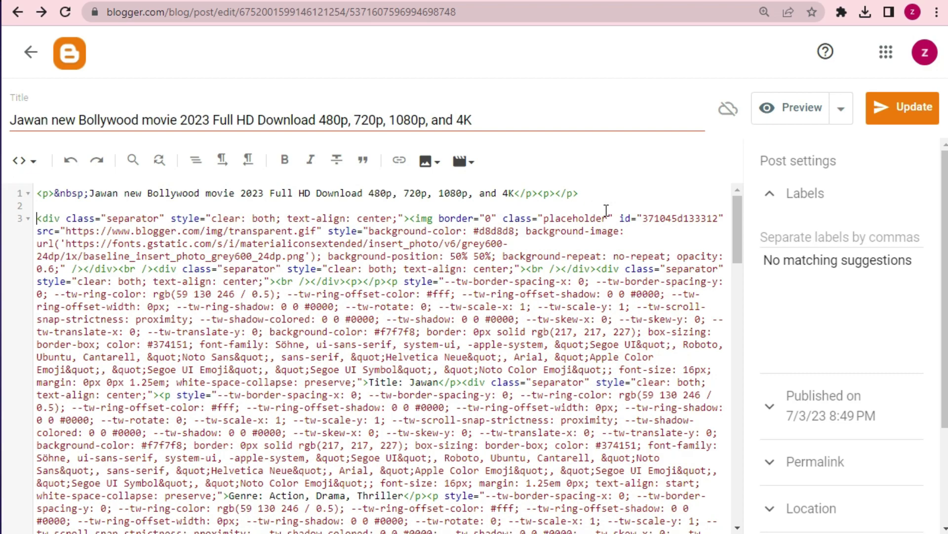
click(606, 210)
key(Return)
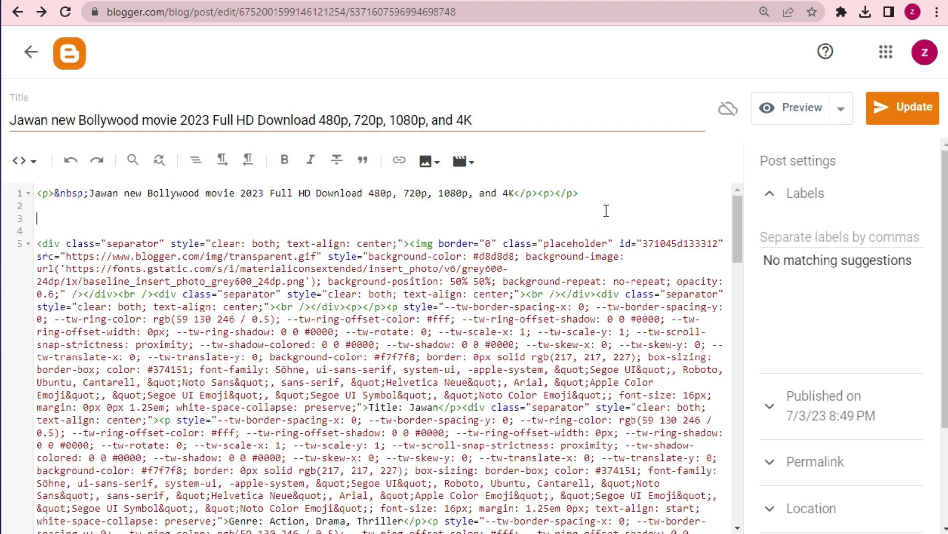
key(ctrl+v)
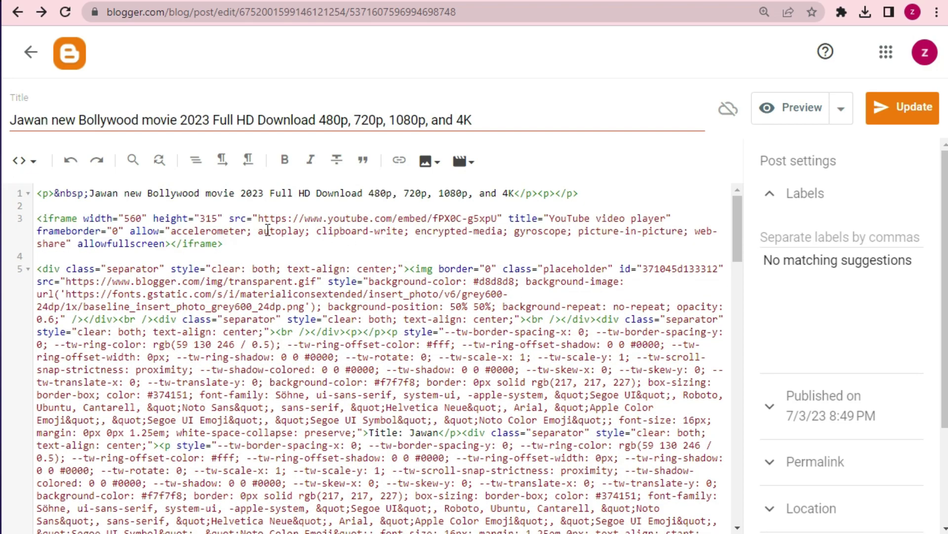
click(839, 112)
click(860, 160)
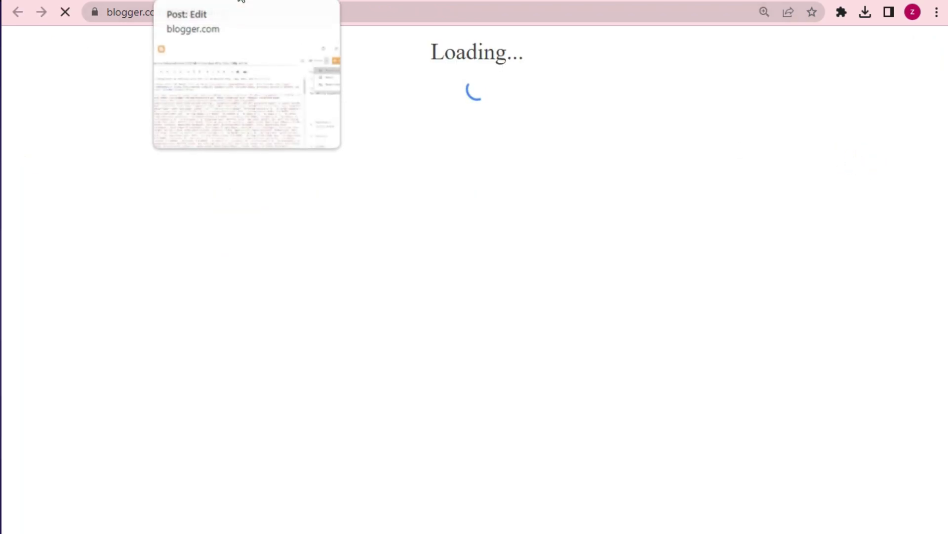
Step: Switch the Jawan post back to Compose view and preview it with the embedded JAWAN video
click(23, 161)
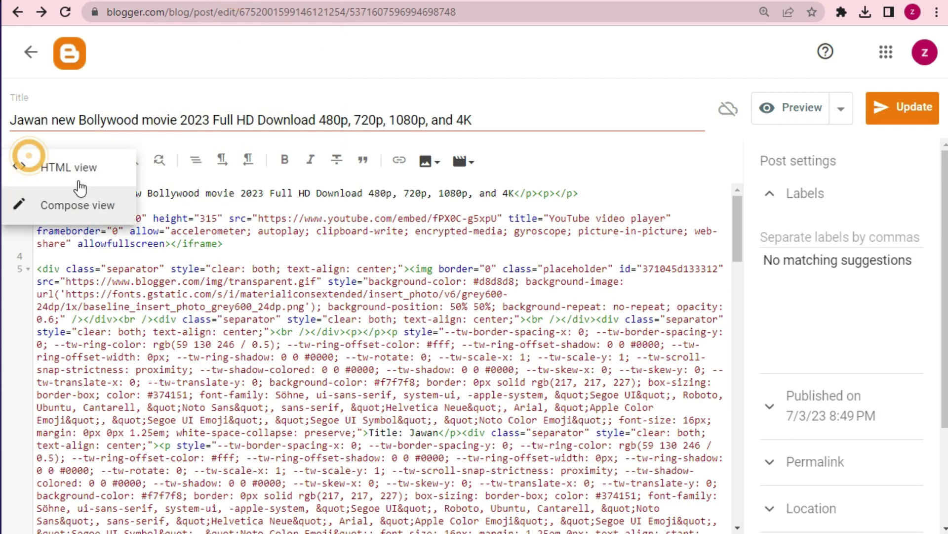
click(89, 204)
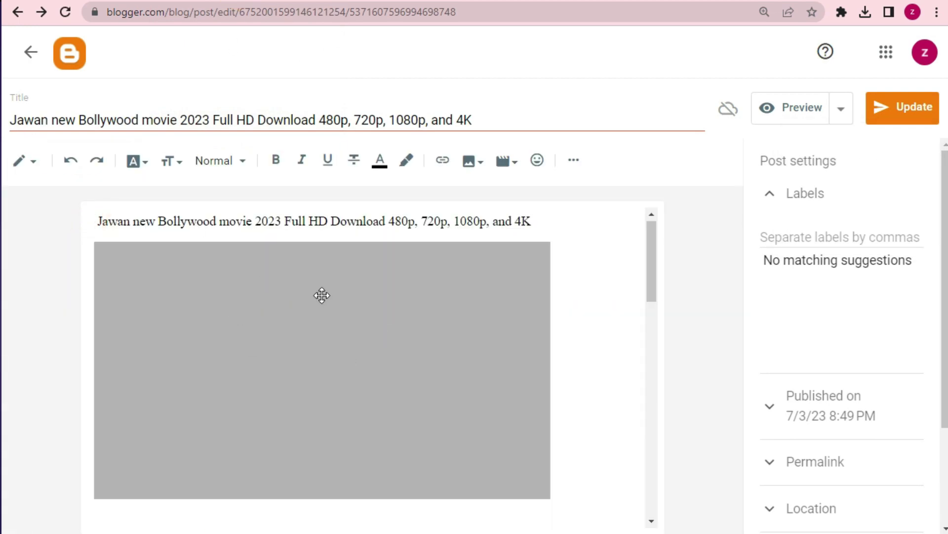
scroll(322, 295, down, 2)
scroll(377, 240, up, 2)
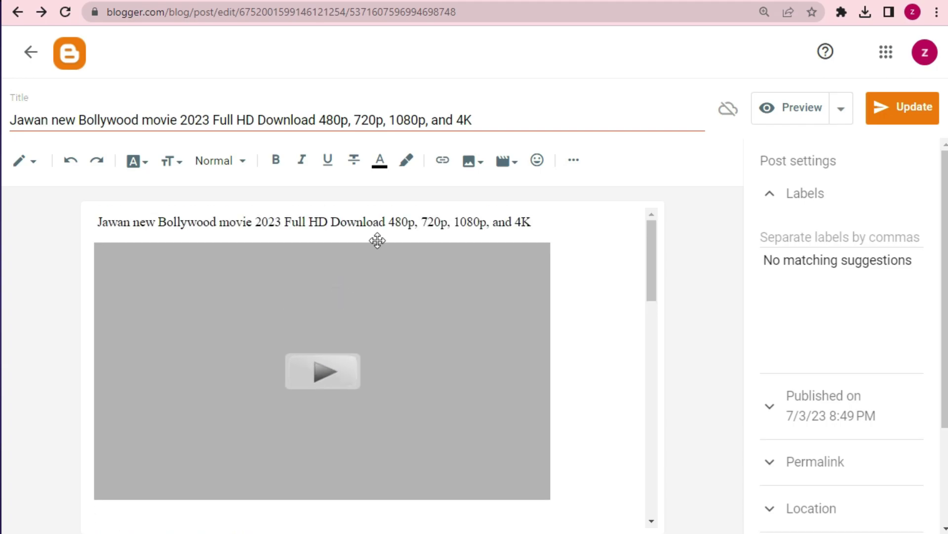
click(795, 108)
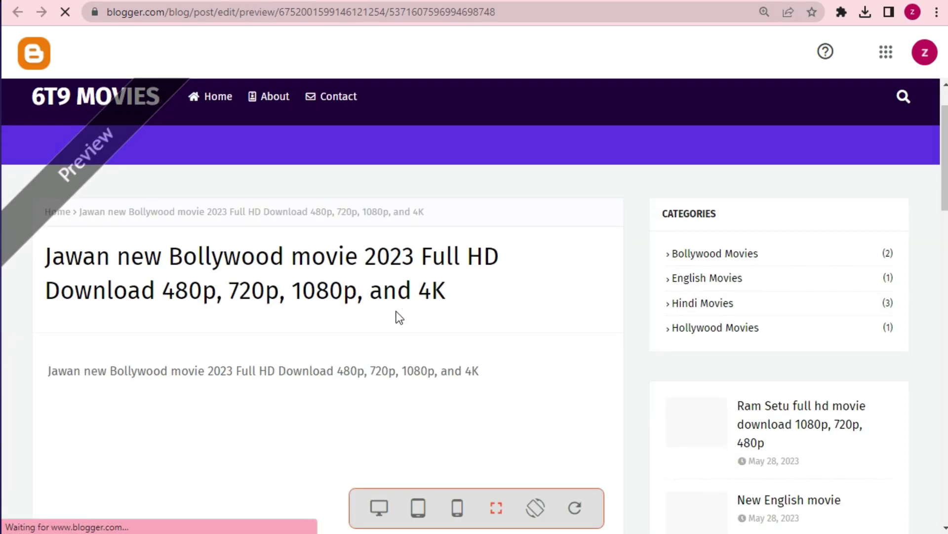
scroll(376, 331, down, 2)
scroll(299, 336, down, 3)
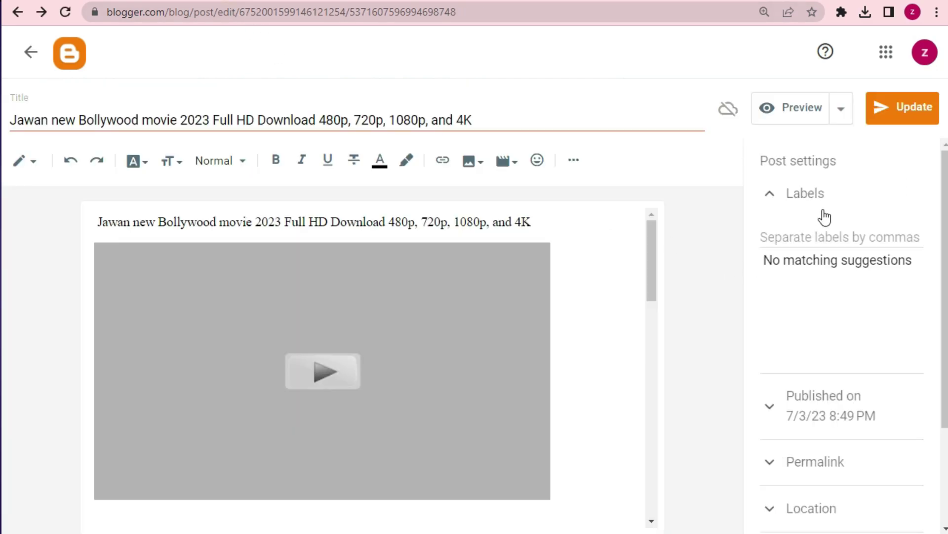
Step: Add the existing Bollywood Movies label to the Jawan post
click(824, 214)
click(828, 236)
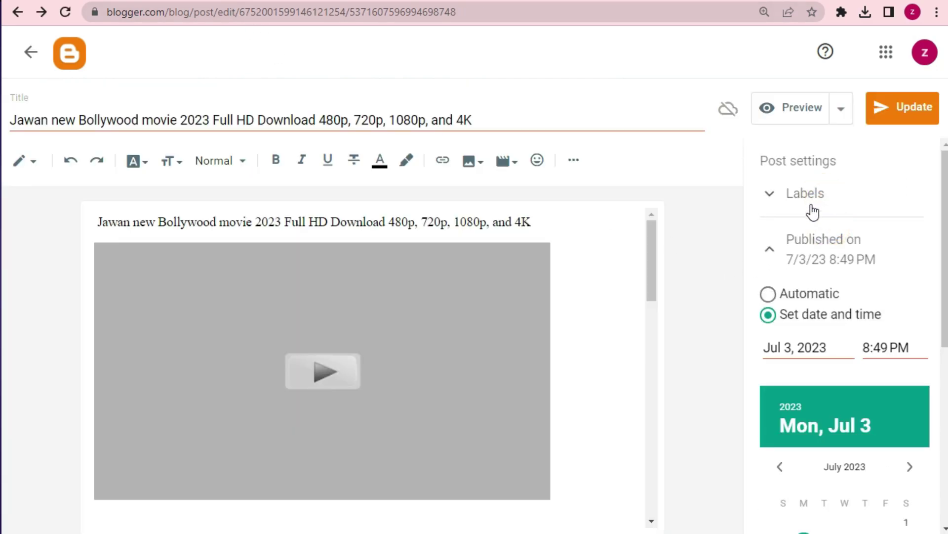
click(818, 224)
click(810, 194)
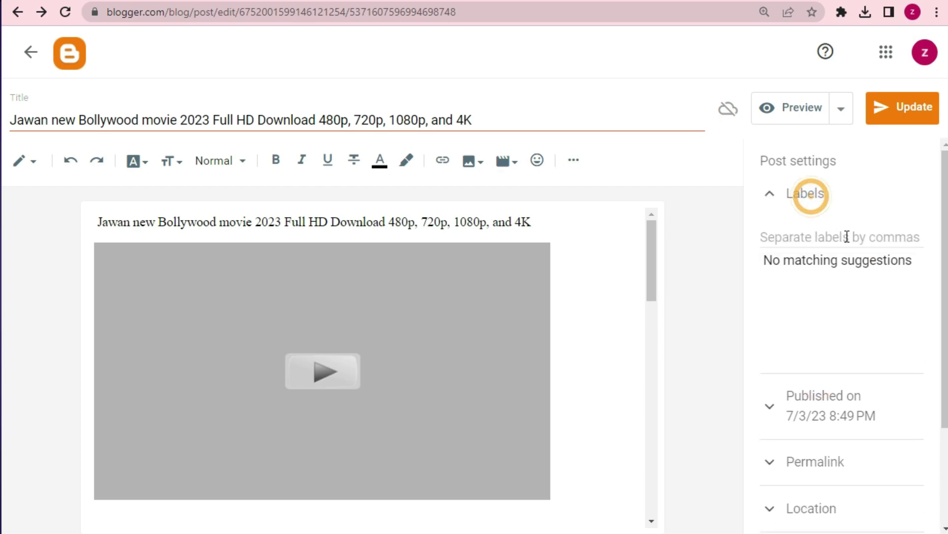
click(847, 237)
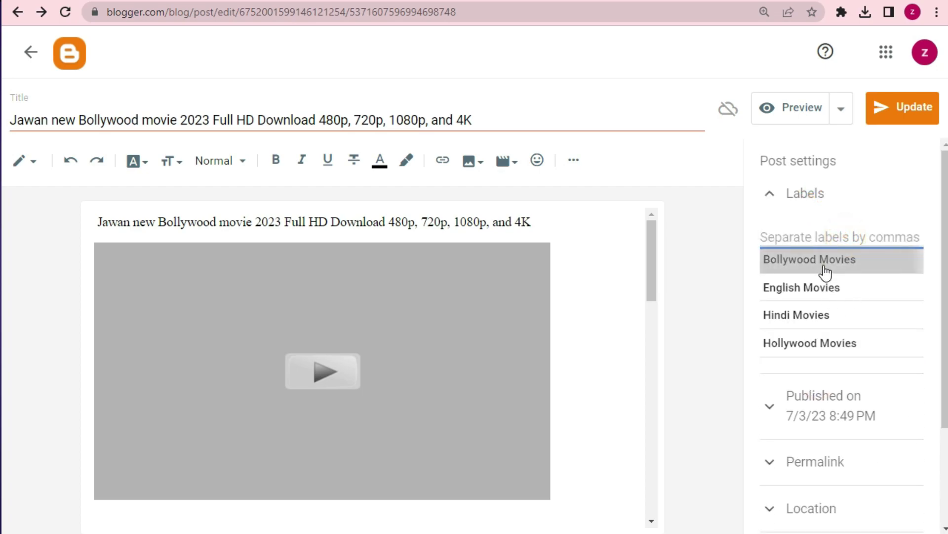
click(825, 272)
Step: Start the search description with 'Jawan new Bollywood movie 2023,' copied from the post title
scroll(747, 379, down, 3)
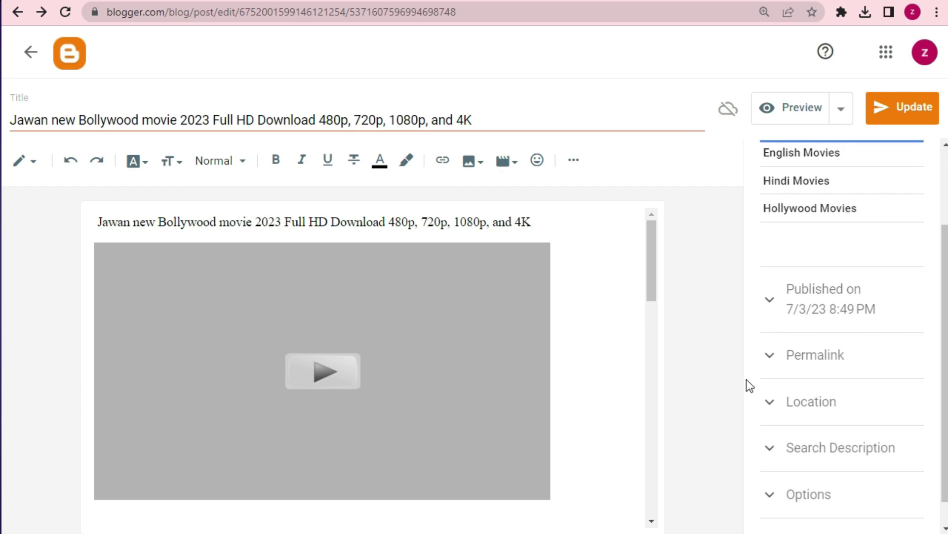
click(853, 429)
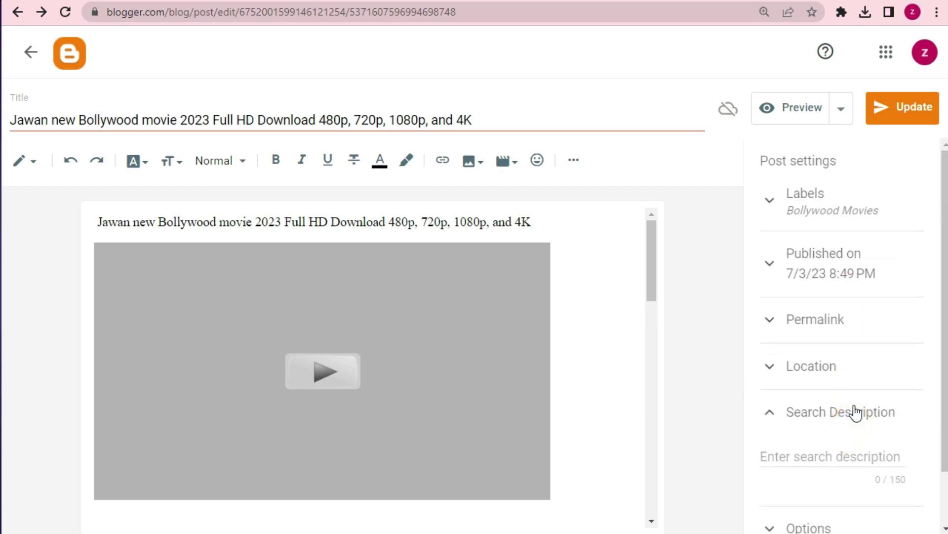
click(848, 217)
scroll(852, 445, down, 3)
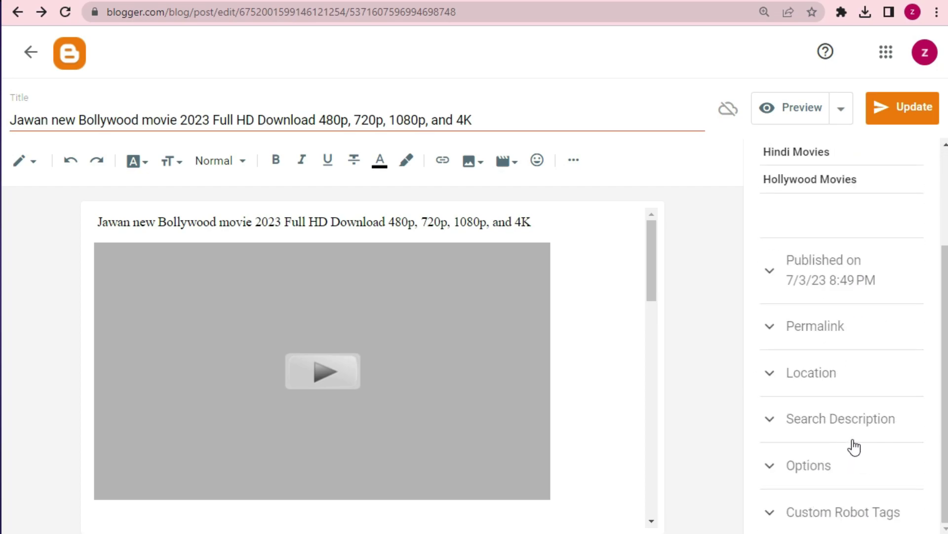
click(853, 420)
scroll(884, 454, down, 1)
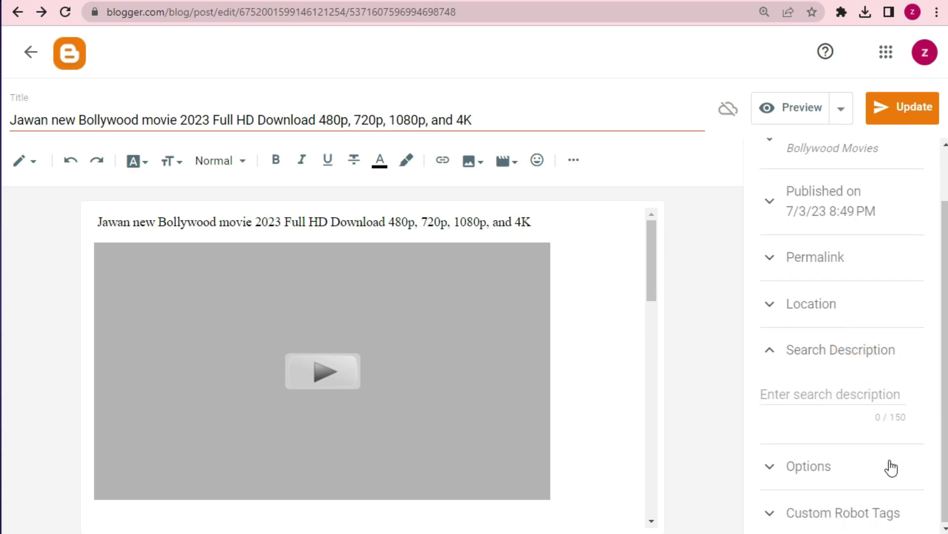
click(805, 394)
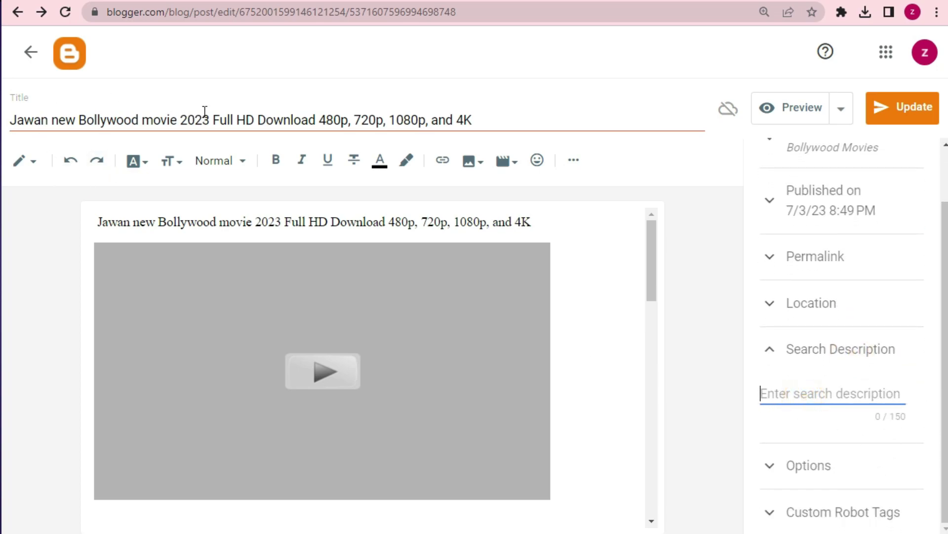
drag(10, 120, 209, 120)
key(ctrl+c)
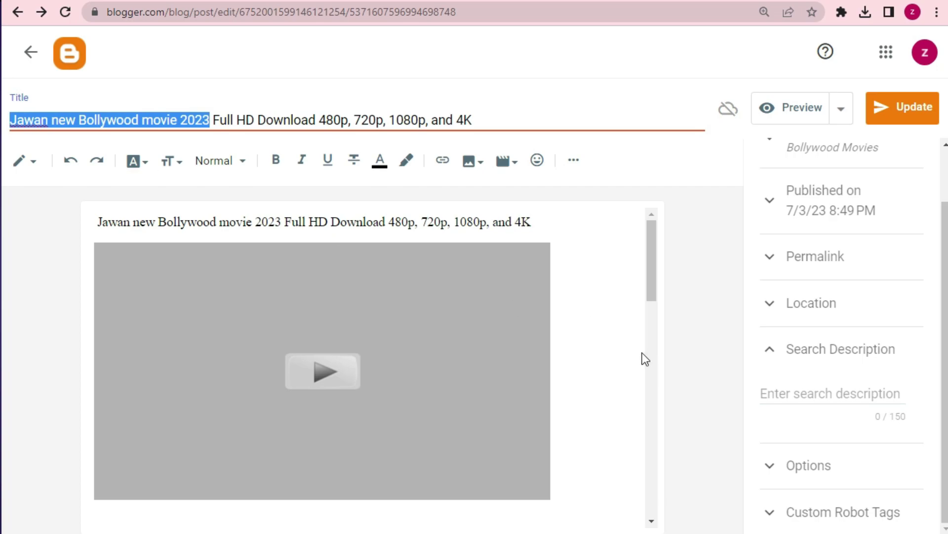
click(841, 398)
key(ctrl+v)
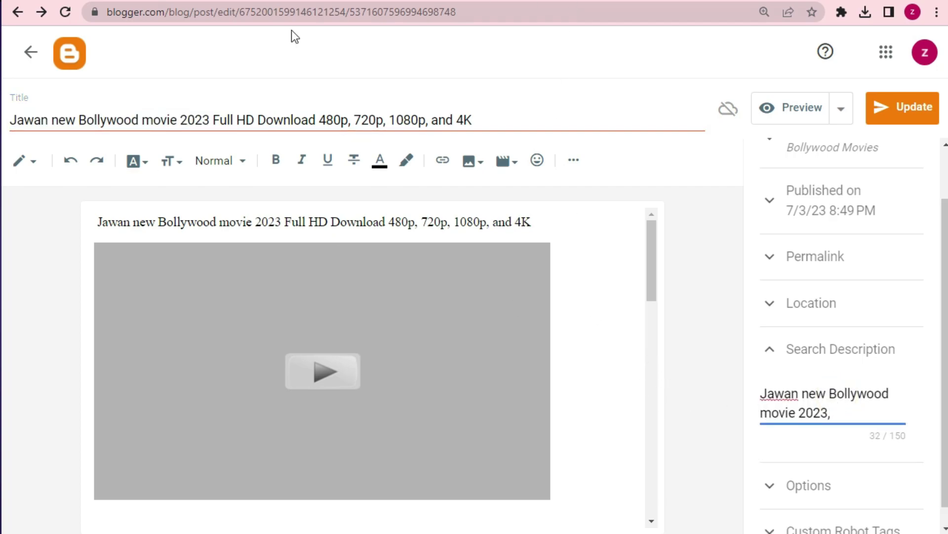
key(ctrl+t)
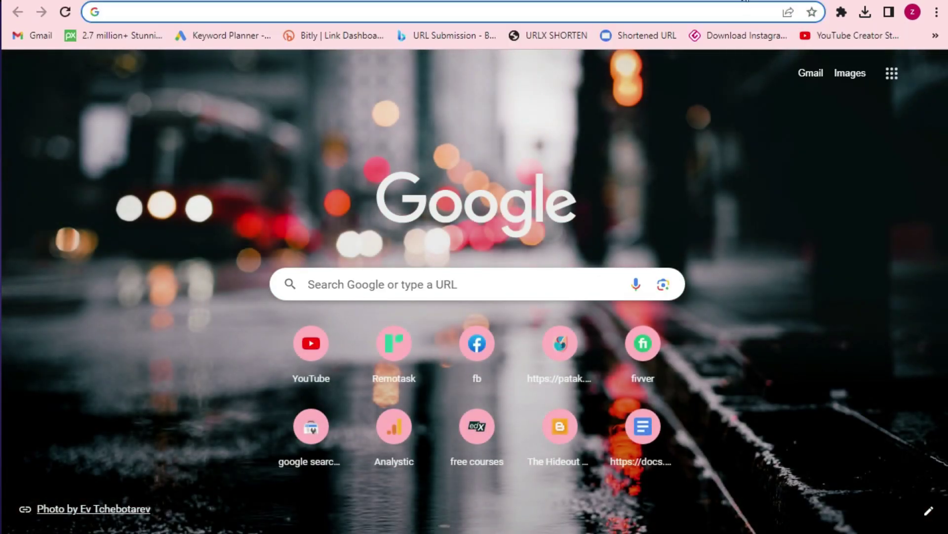
key(ctrl+w)
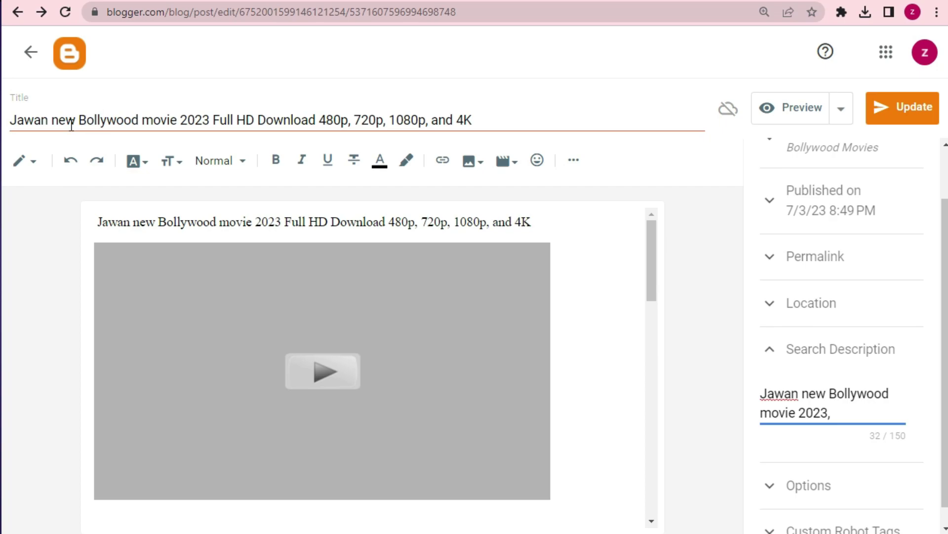
Step: Append 'Jawan' and 'Bollywood movie' to the search description
double_click(49, 120)
key(ctrl+c)
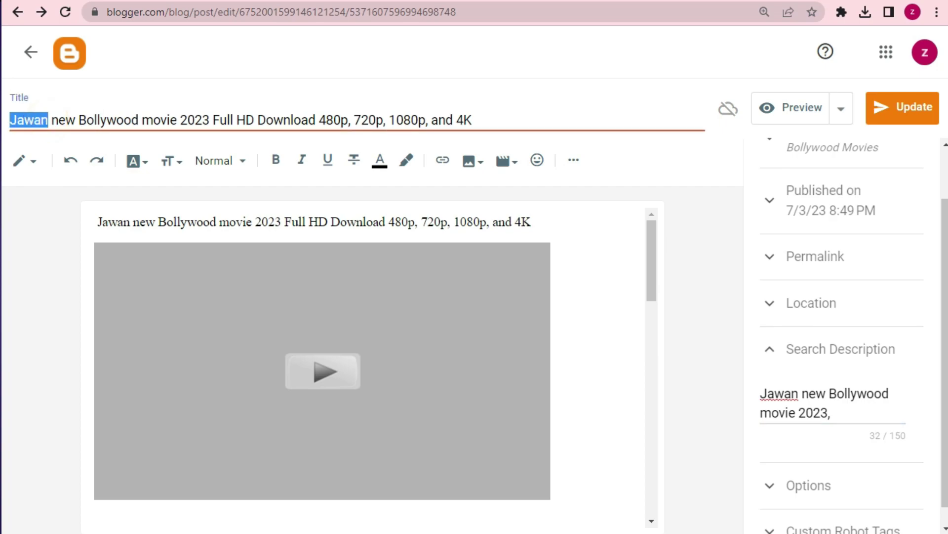
click(855, 414)
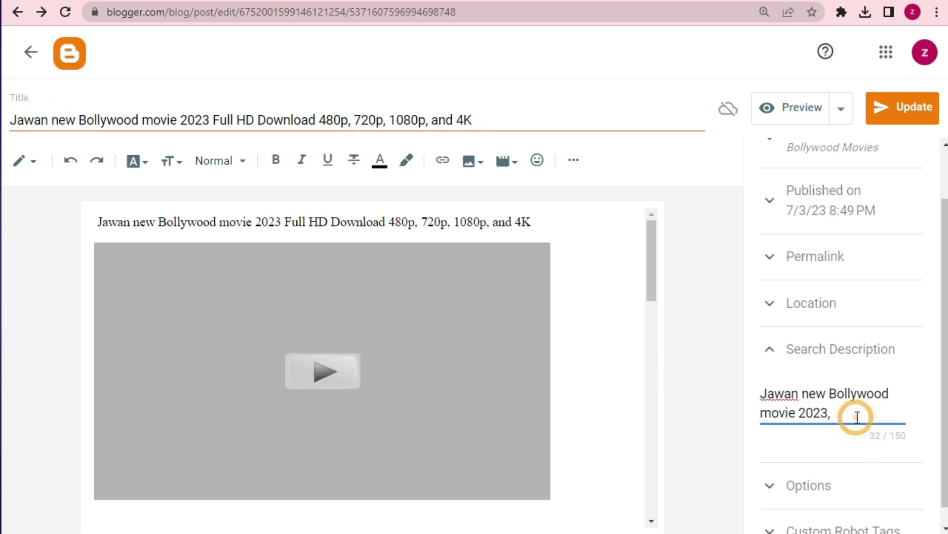
key(ctrl+v)
drag(830, 395, 799, 409)
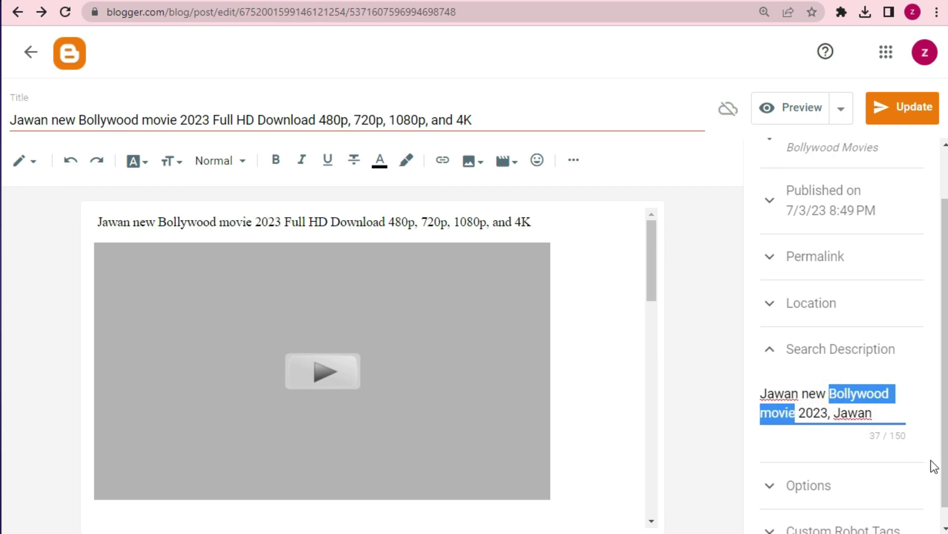
key(ctrl+c)
click(891, 413)
key(ctrl+v)
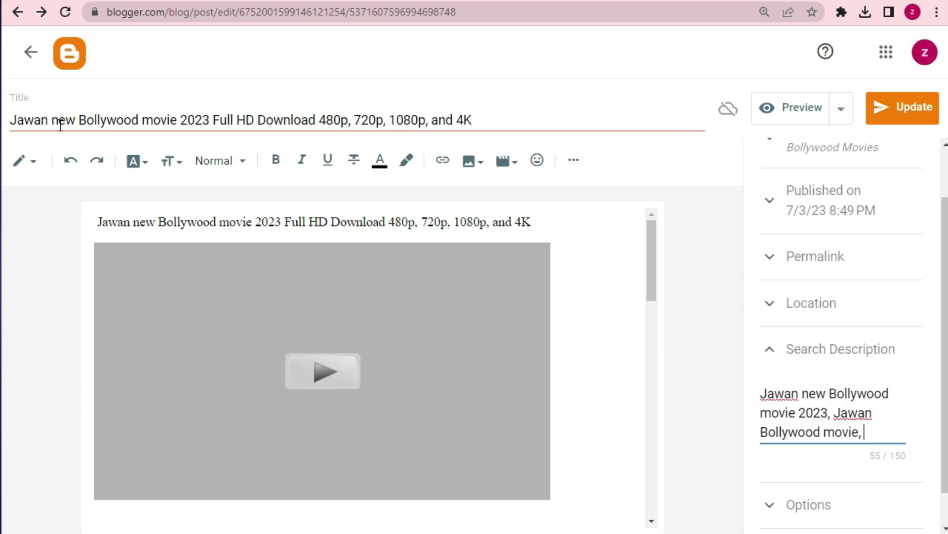
Step: Append 'new Bollywood movie 2023' and ', Jawan new Bollywood movie 2023 Full HD Download' from the title
drag(55, 121, 210, 114)
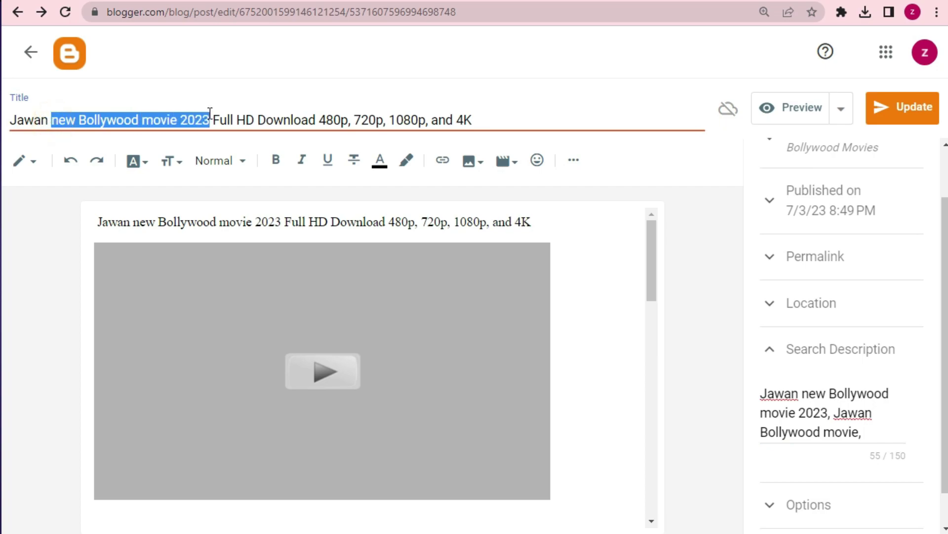
key(ctrl+c)
click(870, 432)
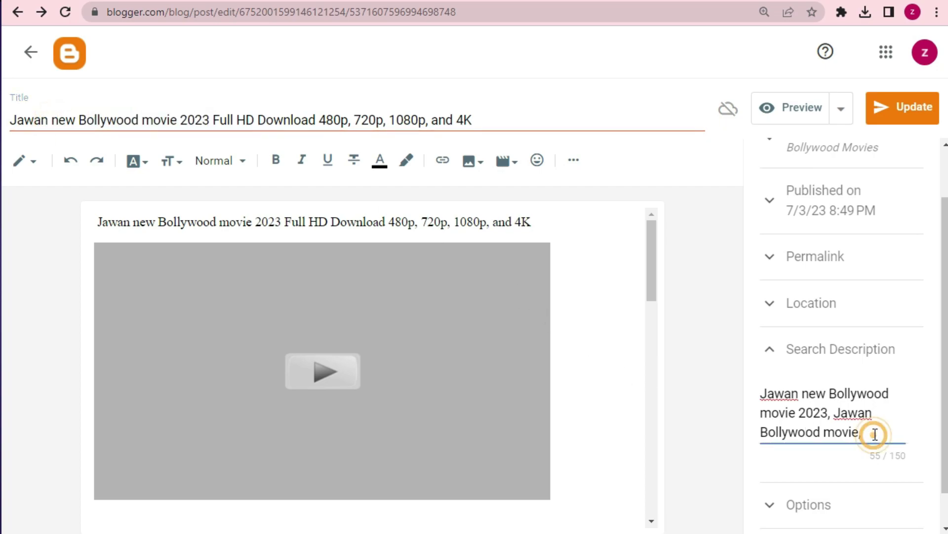
key(ctrl+v)
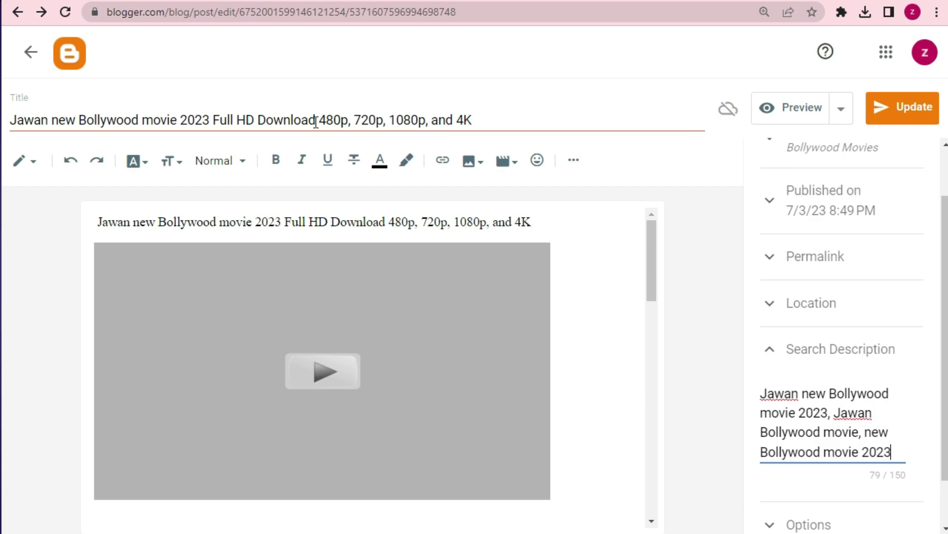
drag(316, 122, 8, 124)
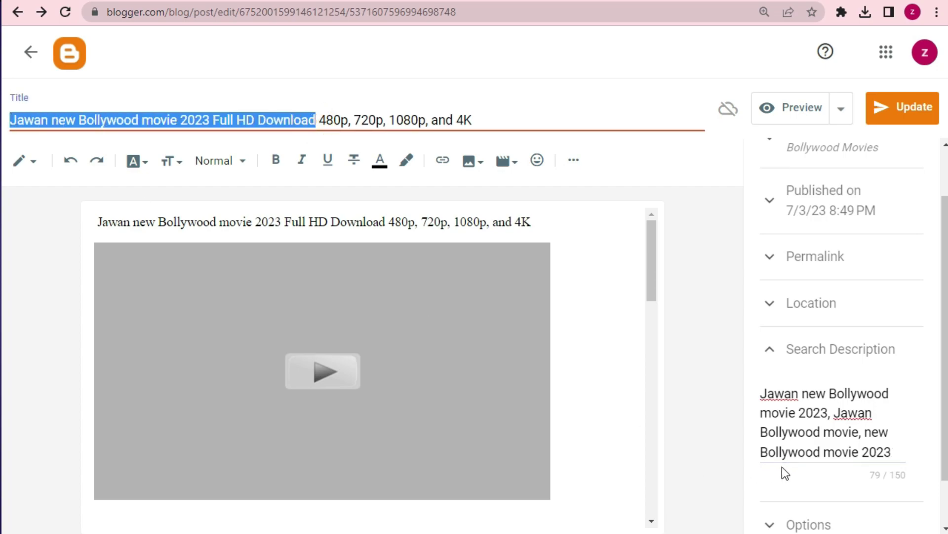
key(ctrl+c)
click(900, 467)
text(,)
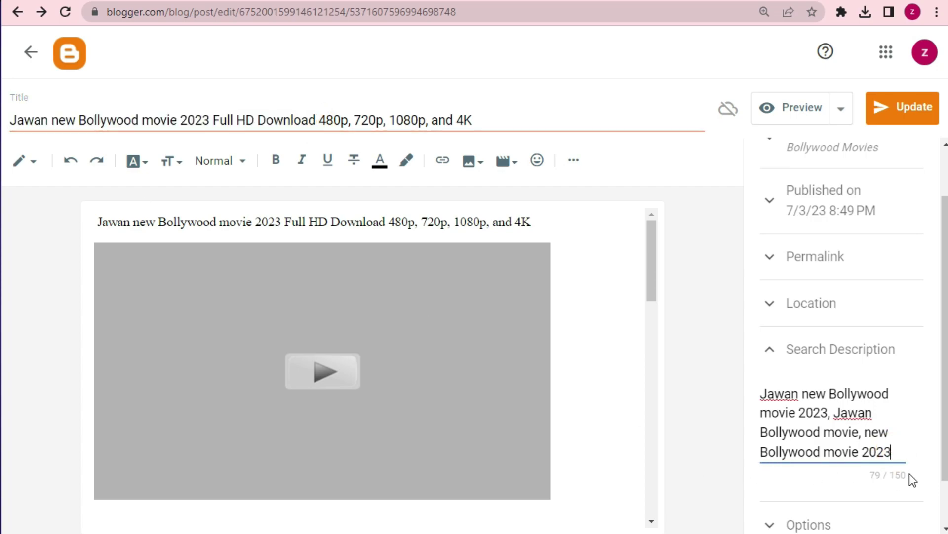
key(ctrl+v)
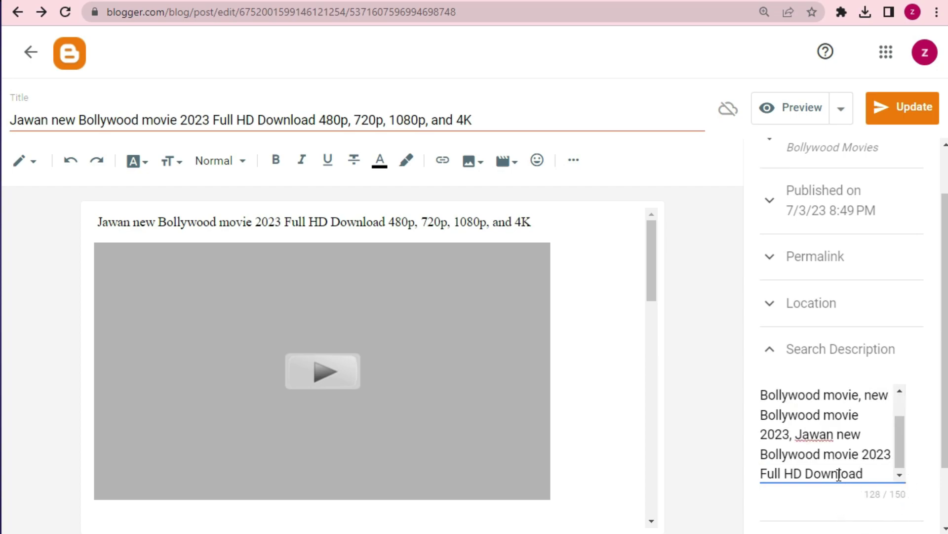
scroll(885, 445, down, 2)
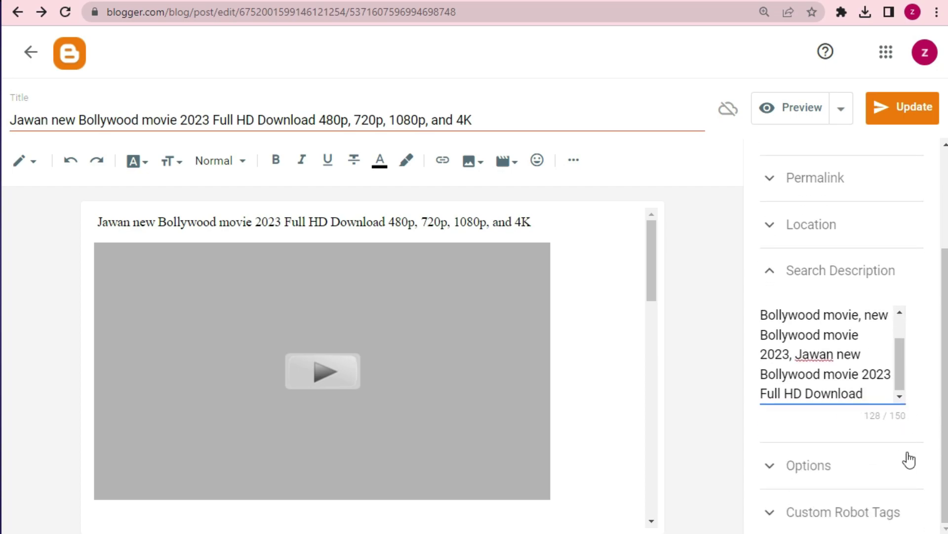
Step: Expand the Custom Robot Tags and Options settings and update the Jawan post
click(771, 510)
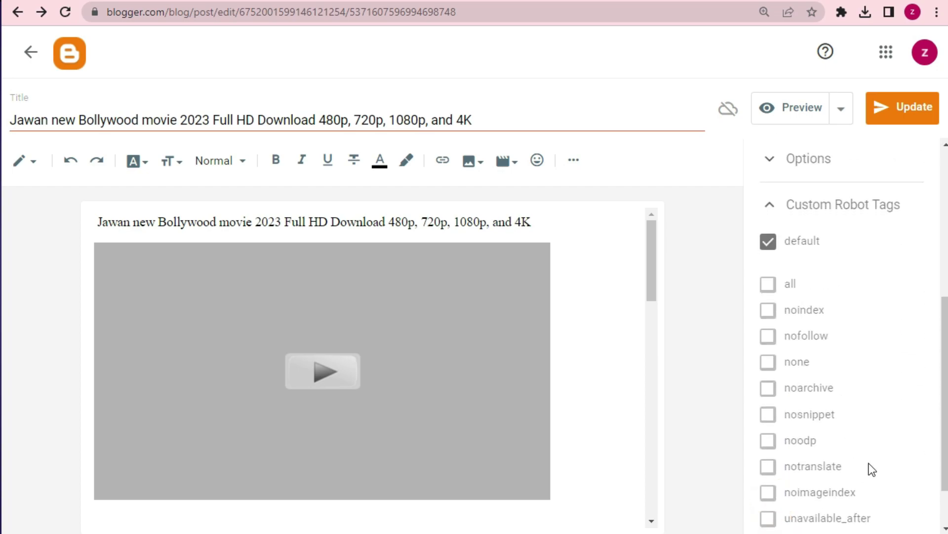
scroll(883, 462, up, 6)
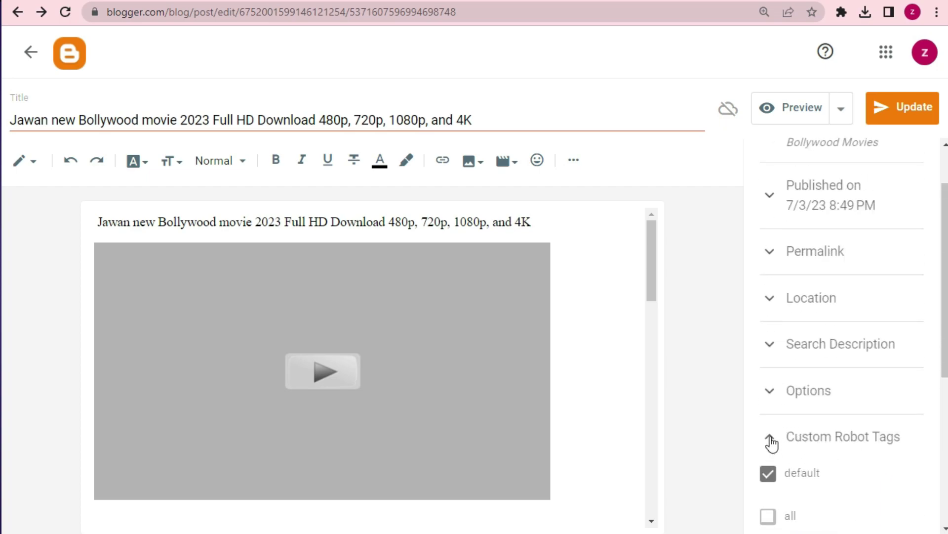
click(809, 409)
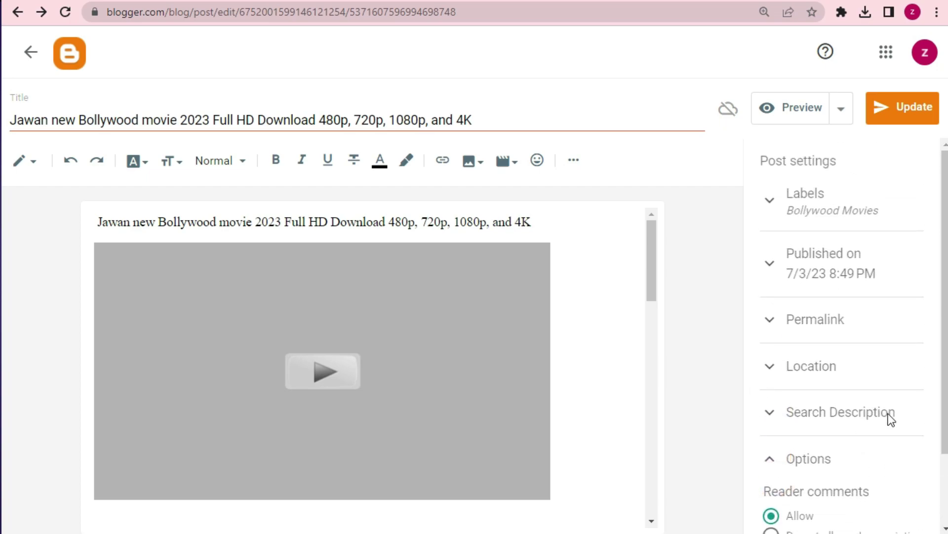
click(892, 114)
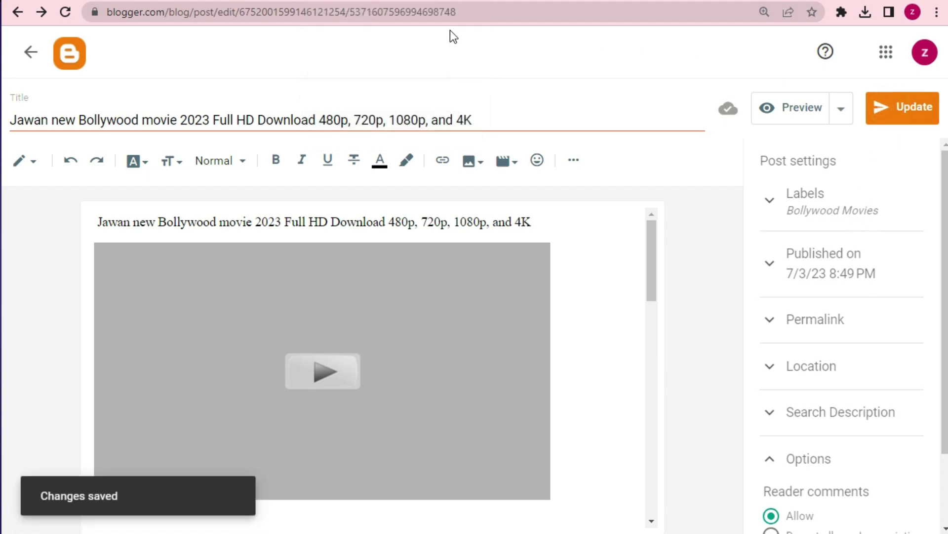
Step: Save the post again and cancel leaving, staying in the editor despite pending uploads
click(30, 52)
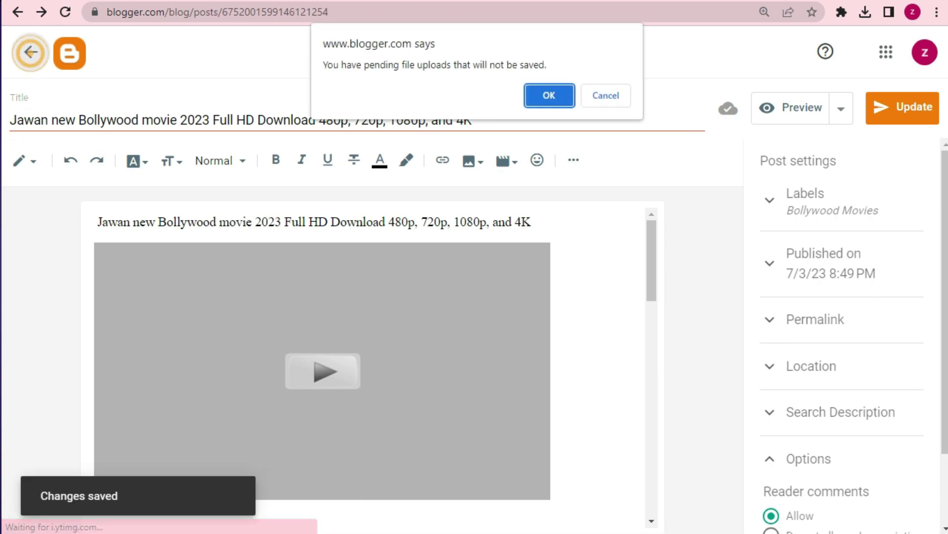
click(561, 101)
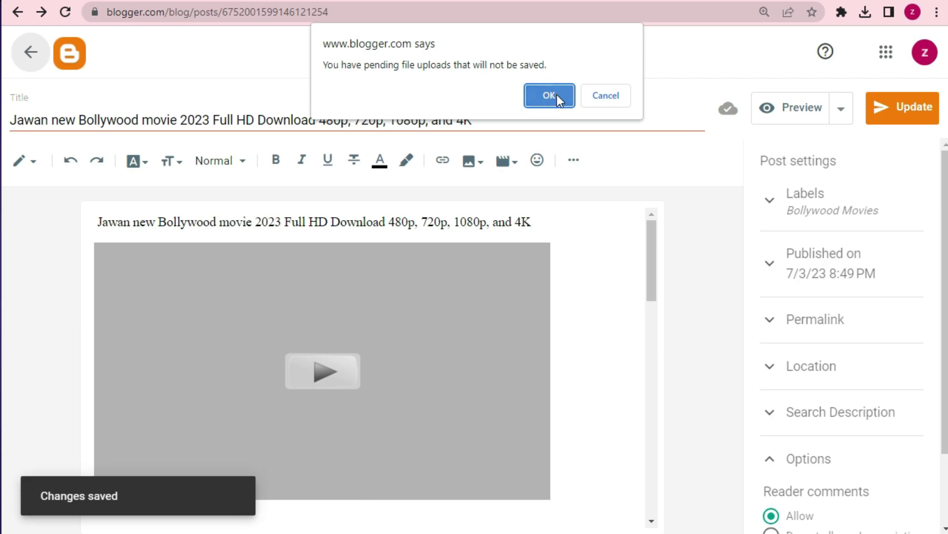
click(545, 94)
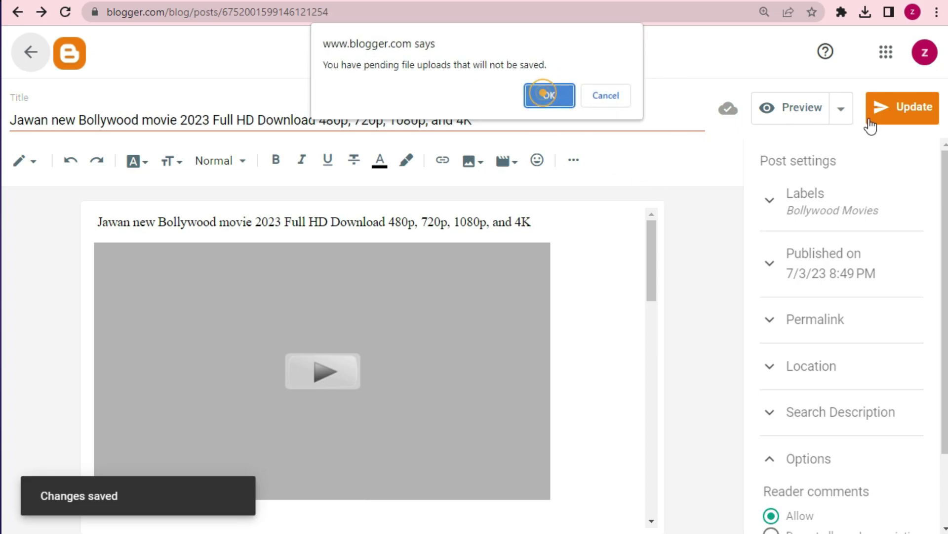
click(917, 111)
click(608, 96)
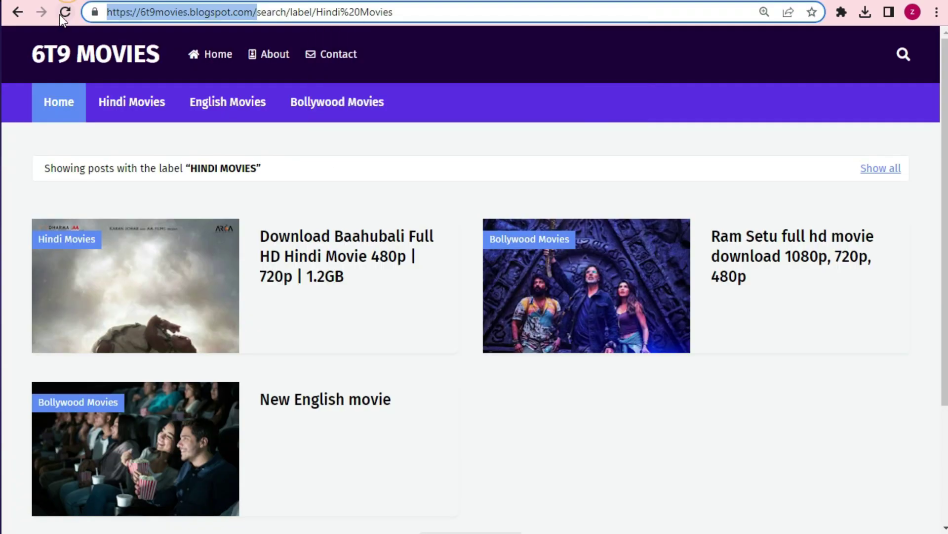
Step: Update the published Jawan post and find it first under Recent Posts on the 6T9 Movies home page
click(68, 11)
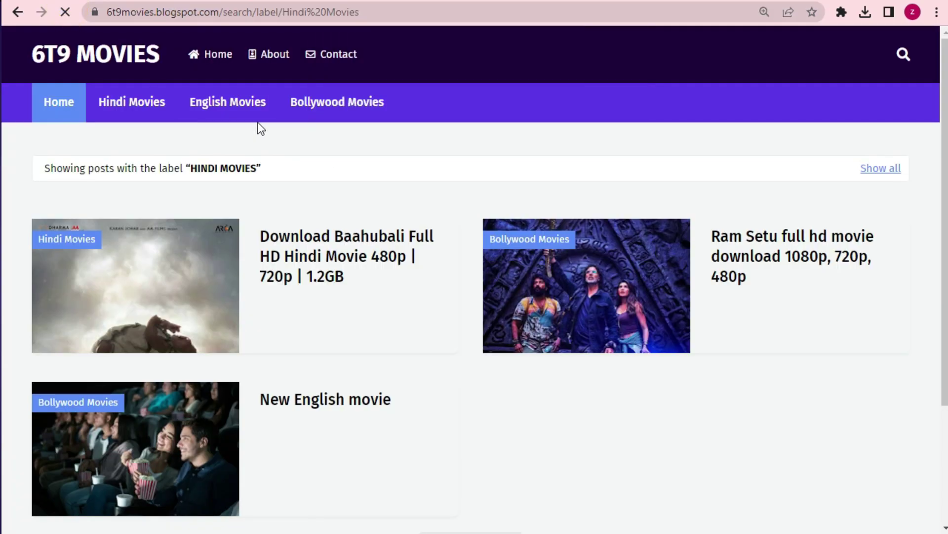
scroll(330, 165, down, 3)
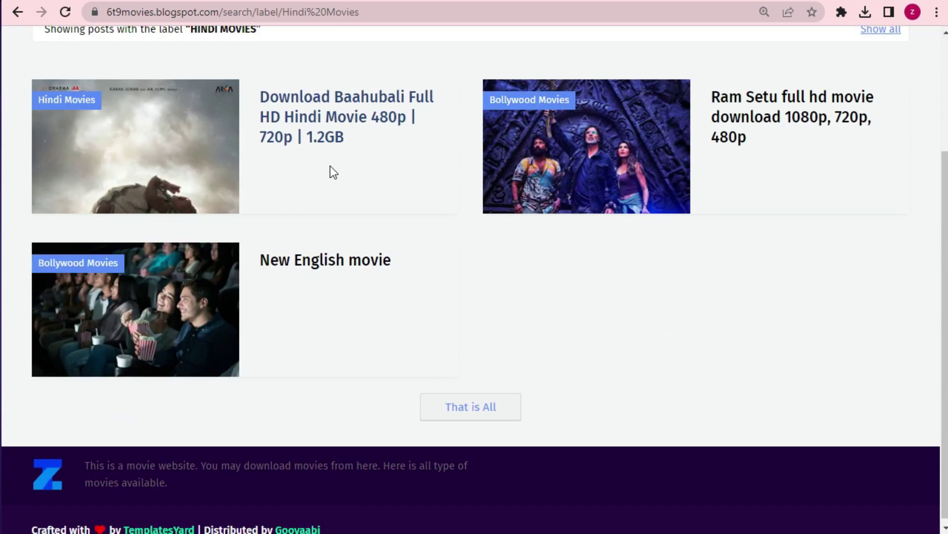
scroll(343, 184, up, 3)
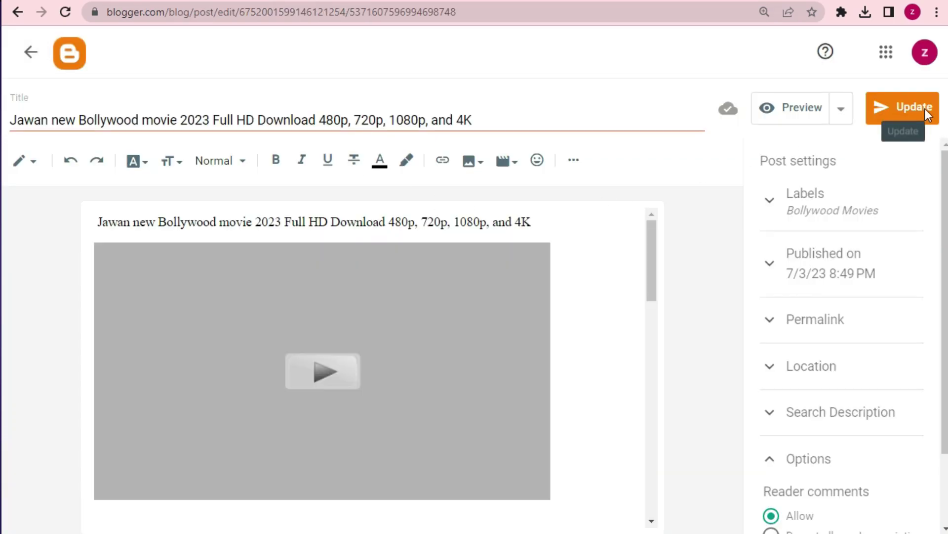
click(853, 111)
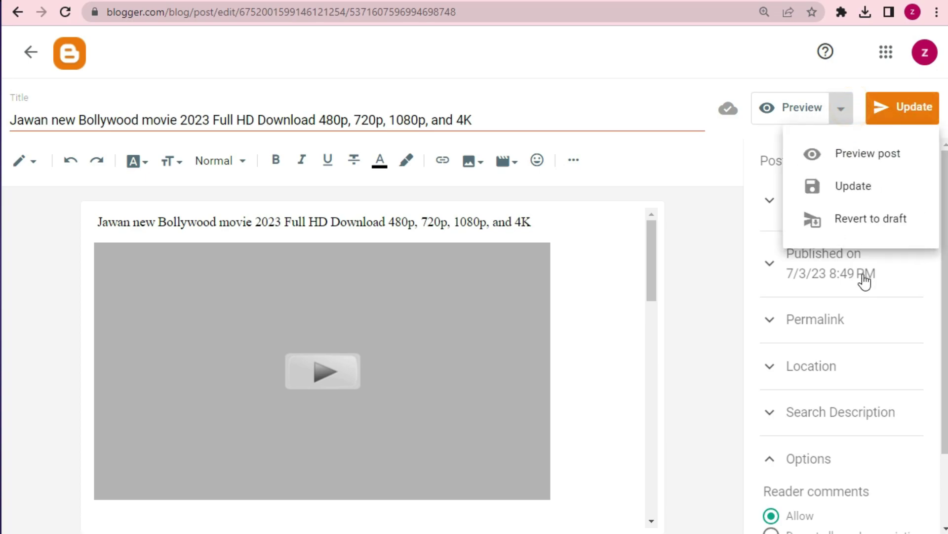
click(871, 188)
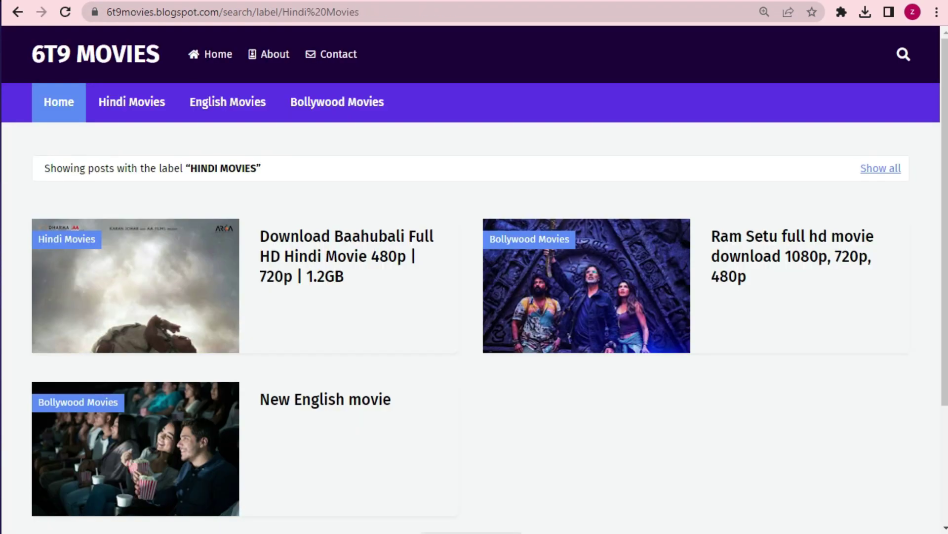
click(90, 54)
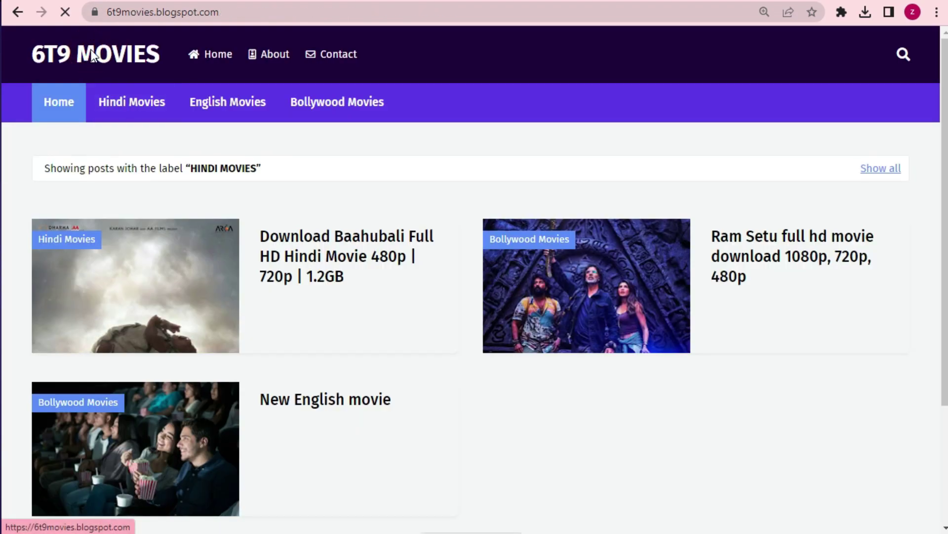
scroll(461, 361, down, 4)
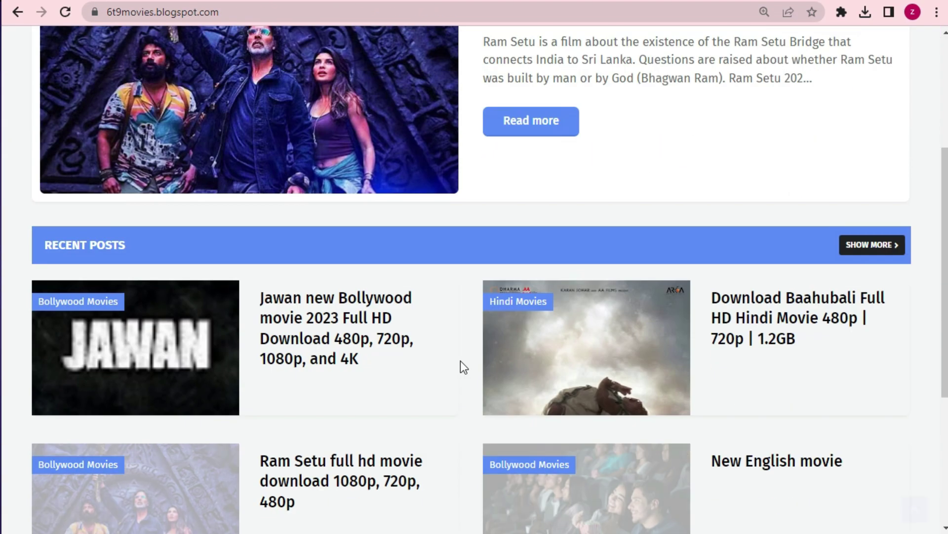
scroll(461, 360, down, 3)
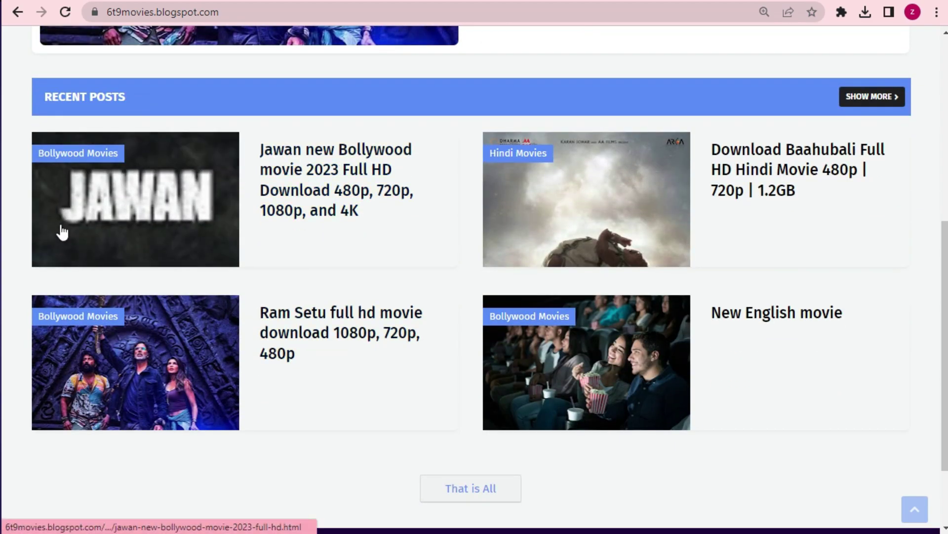
Step: Scroll through the published Jawan post on the blog, then return to its Blogger editor
click(149, 201)
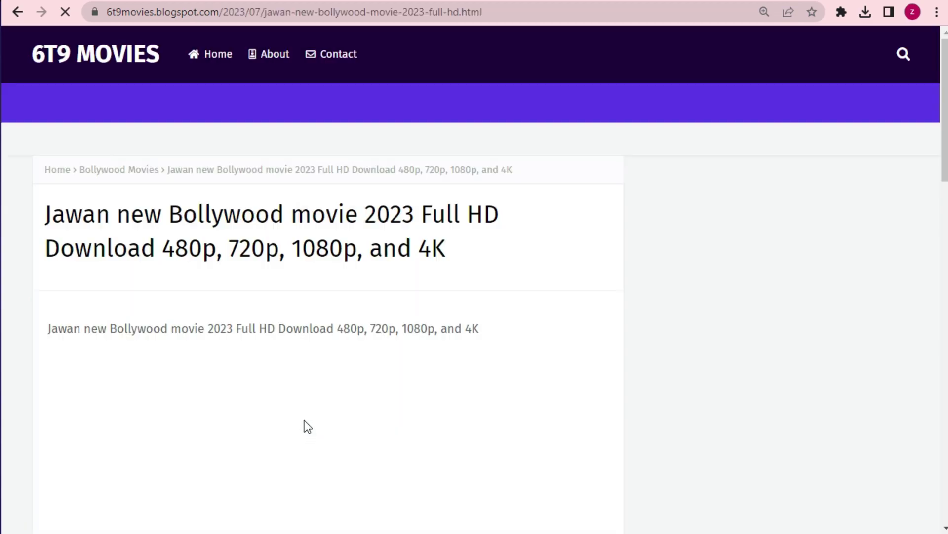
scroll(604, 321, down, 3)
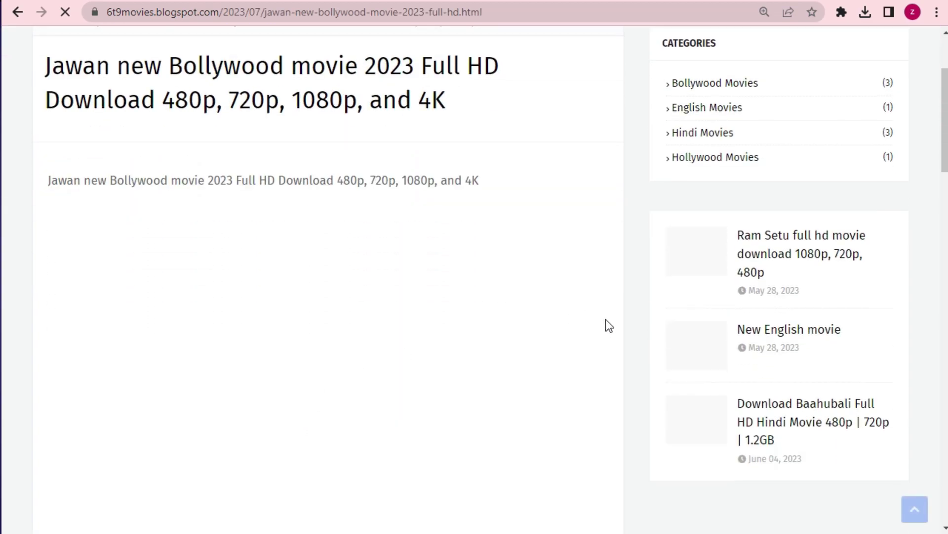
scroll(606, 316, down, 3)
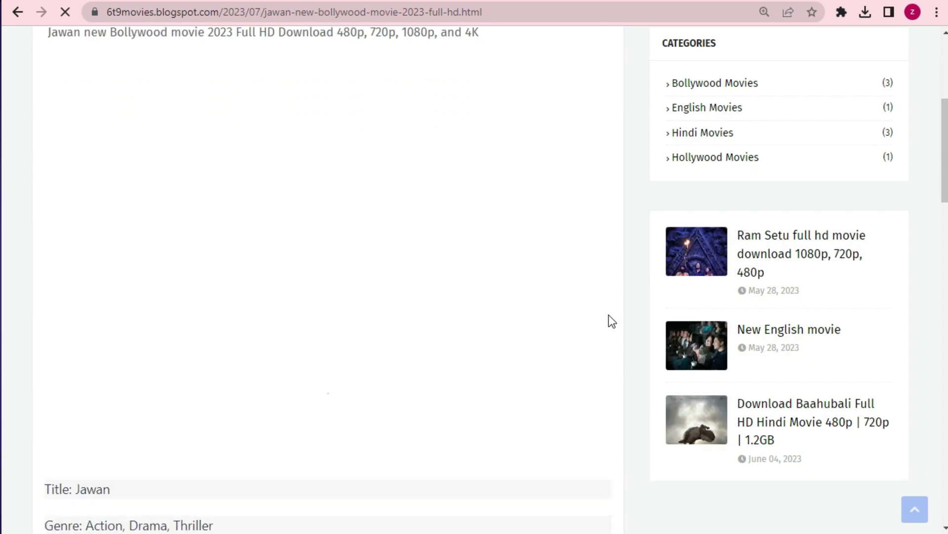
scroll(609, 316, down, 6)
scroll(609, 316, up, 10)
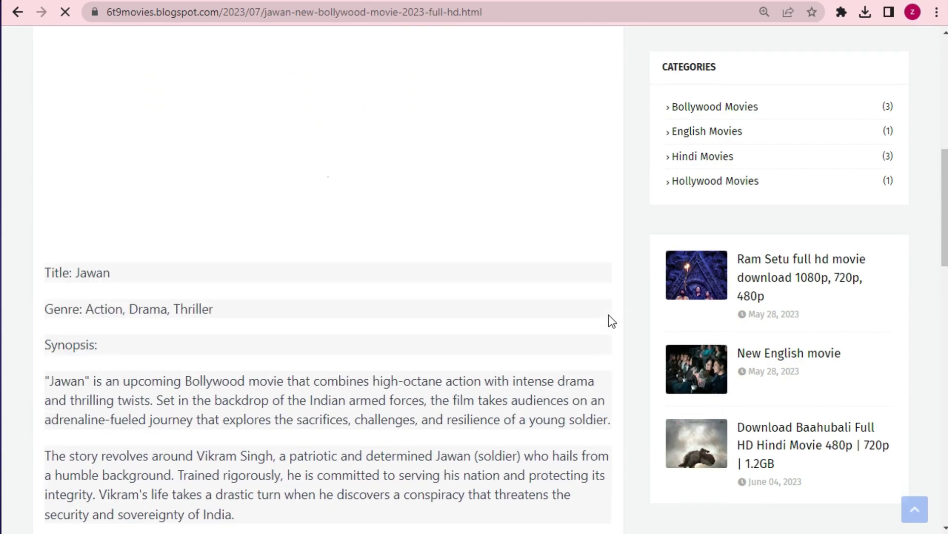
scroll(323, 321, down, 4)
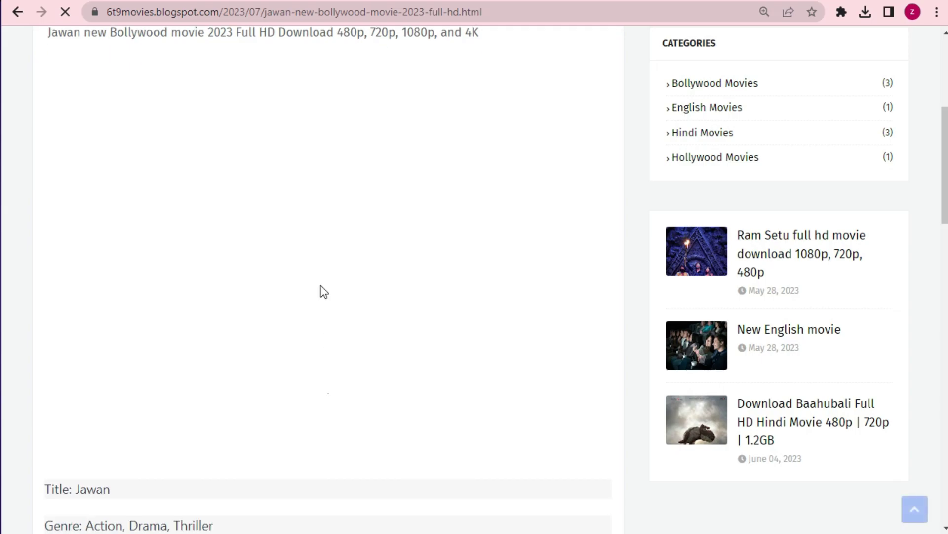
scroll(468, 334, down, 20)
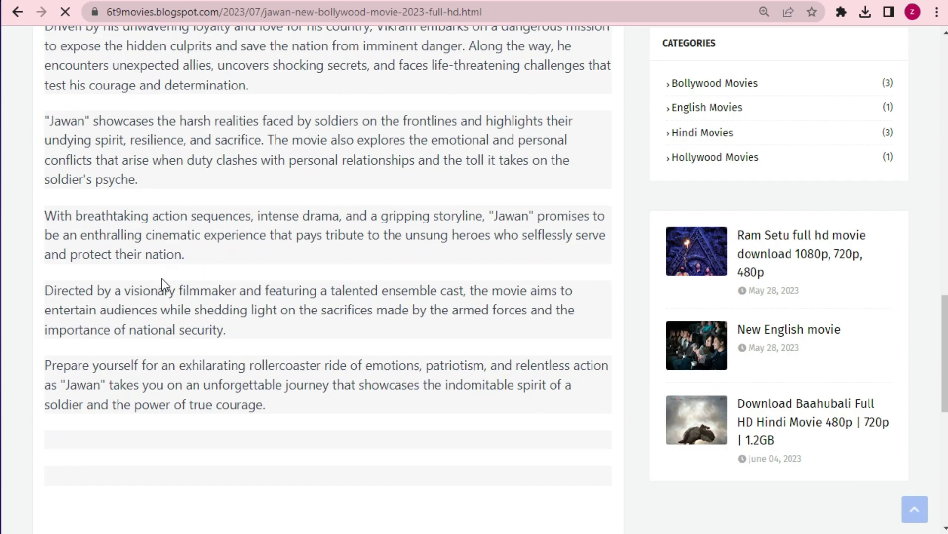
scroll(260, 299, down, 3)
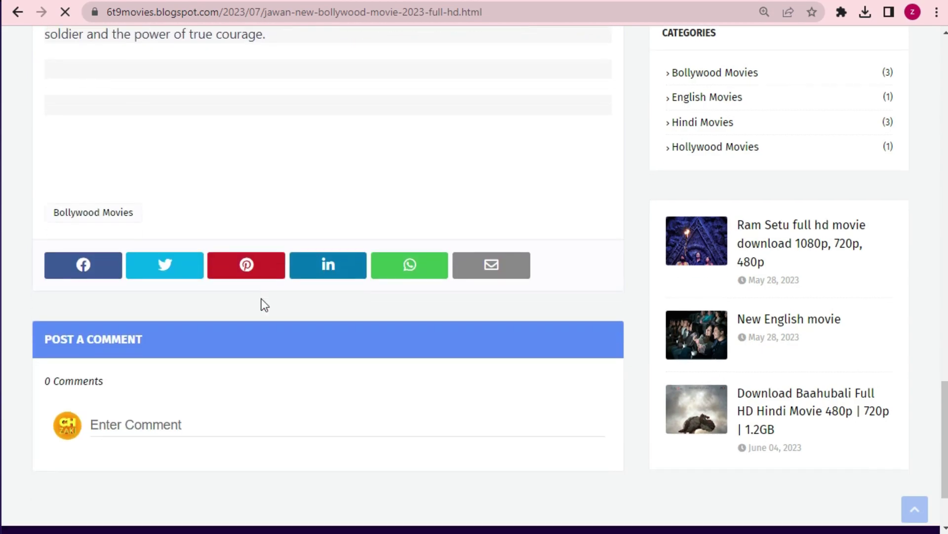
scroll(448, 281, down, 2)
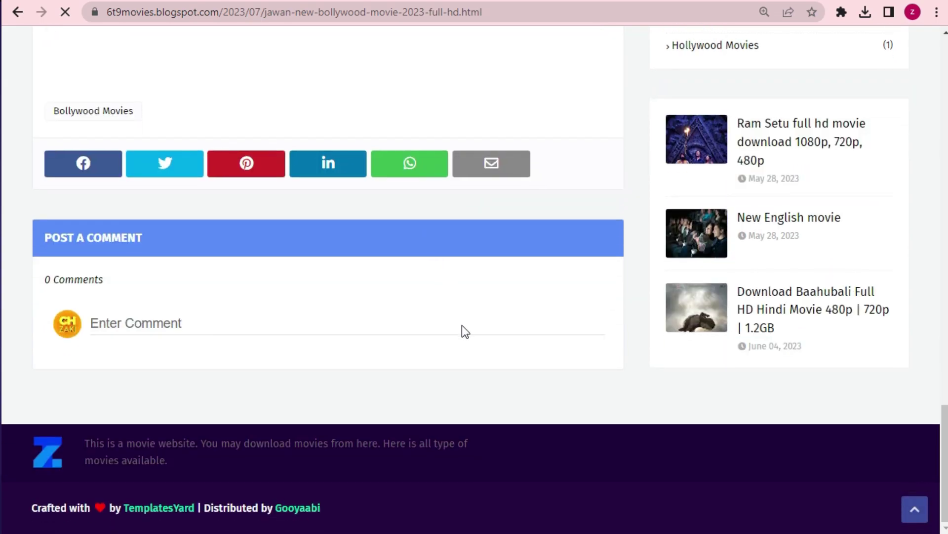
scroll(464, 328, up, 20)
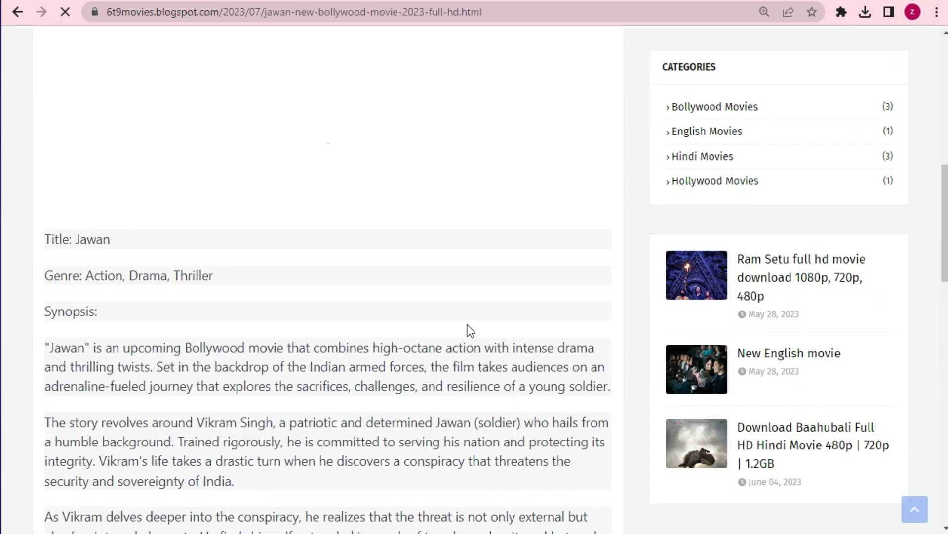
scroll(468, 324, up, 6)
scroll(468, 323, down, 3)
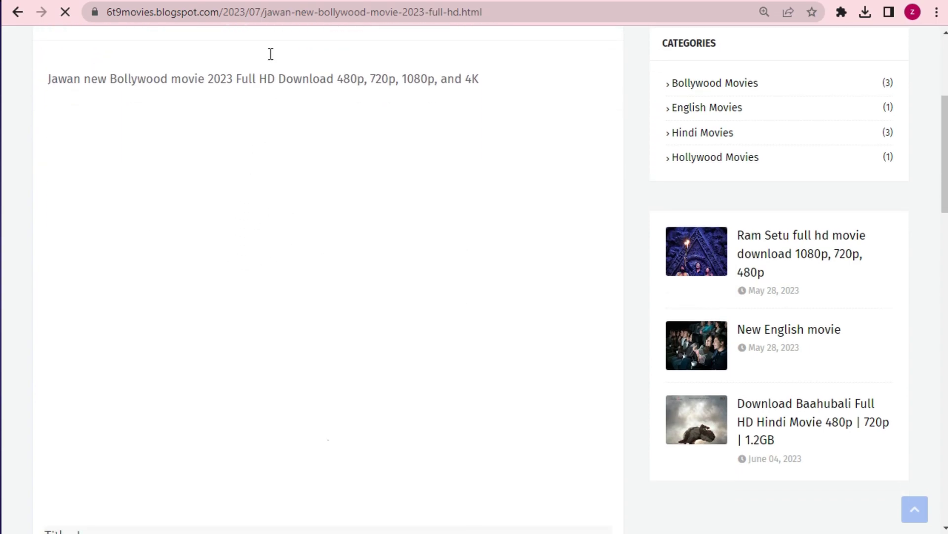
key(alt+Left)
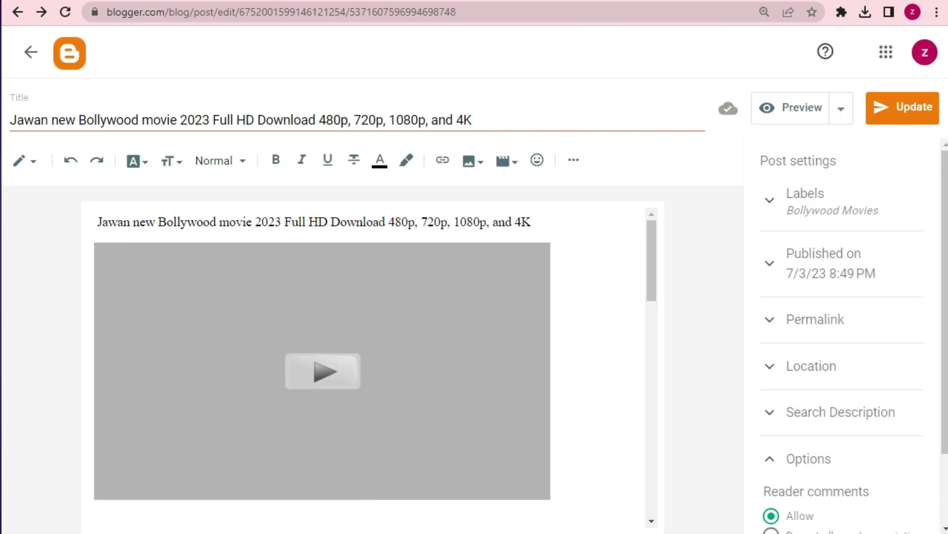
Step: Stay in the Jawan editor when prompted, then look over the published Jawan post again
click(35, 52)
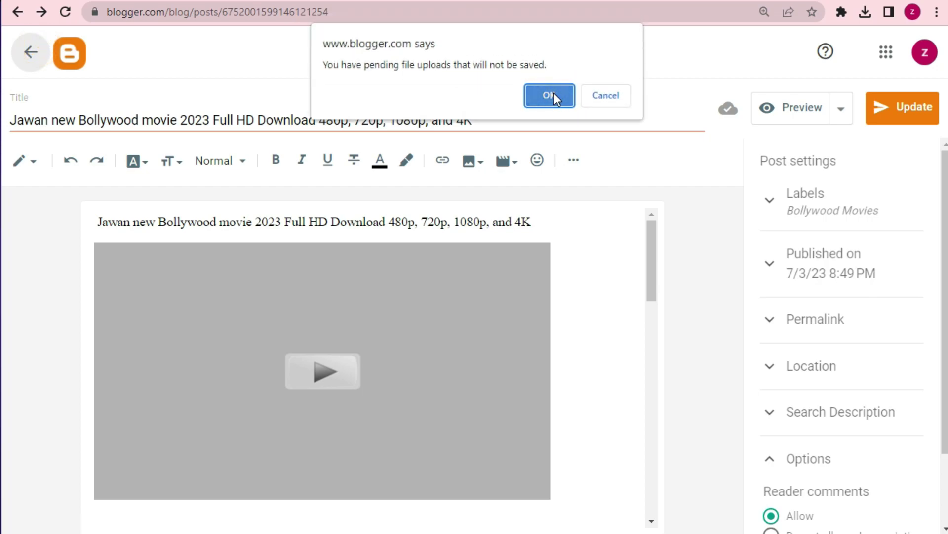
click(625, 98)
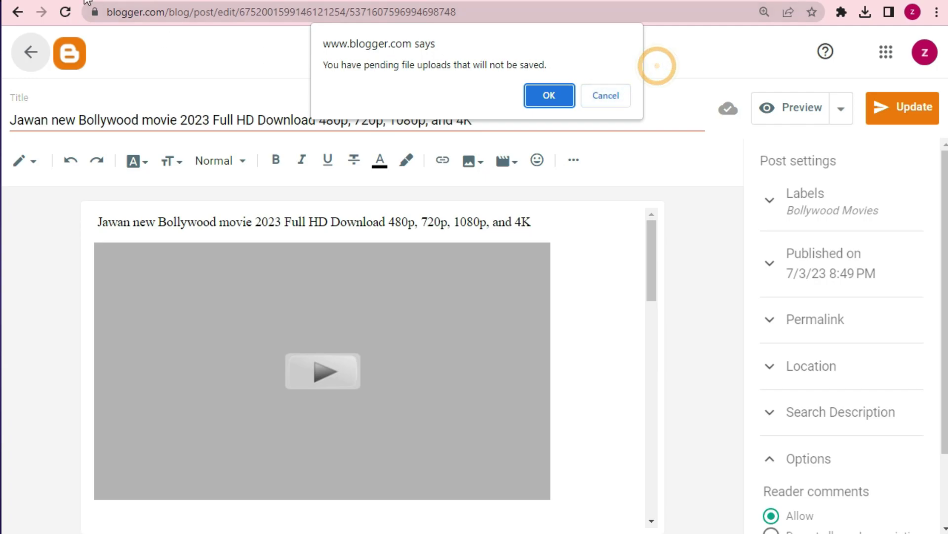
key(Return)
scroll(415, 391, down, 20)
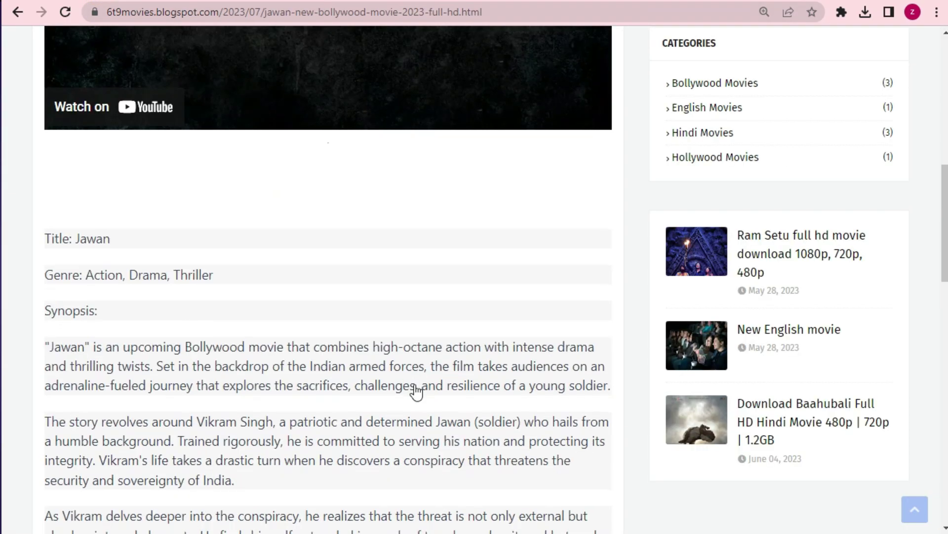
scroll(419, 388, down, 5)
scroll(417, 387, up, 14)
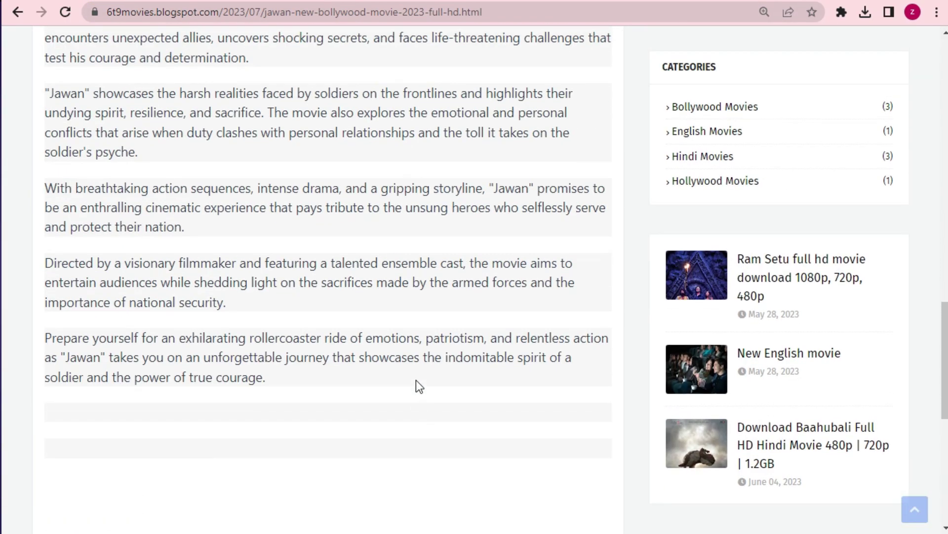
scroll(419, 379, up, 12)
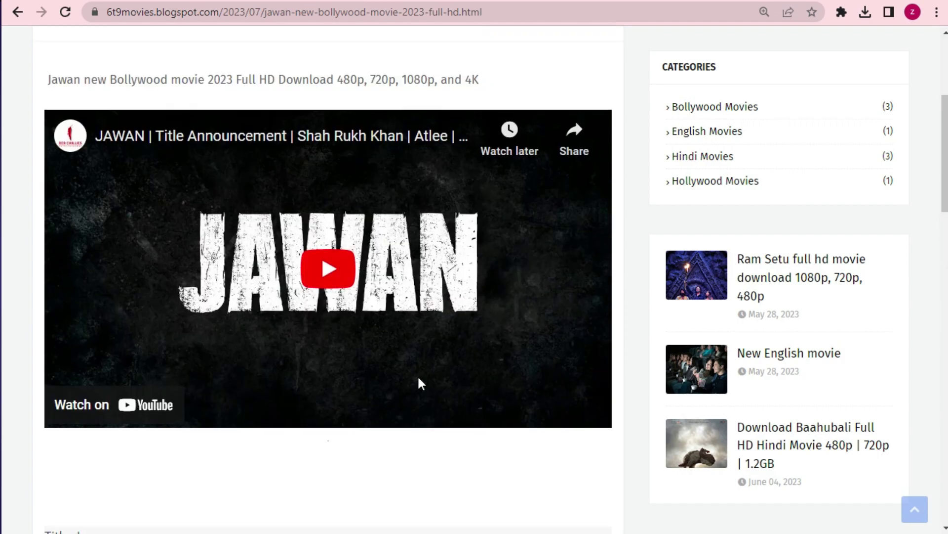
scroll(420, 376, down, 6)
scroll(419, 384, up, 6)
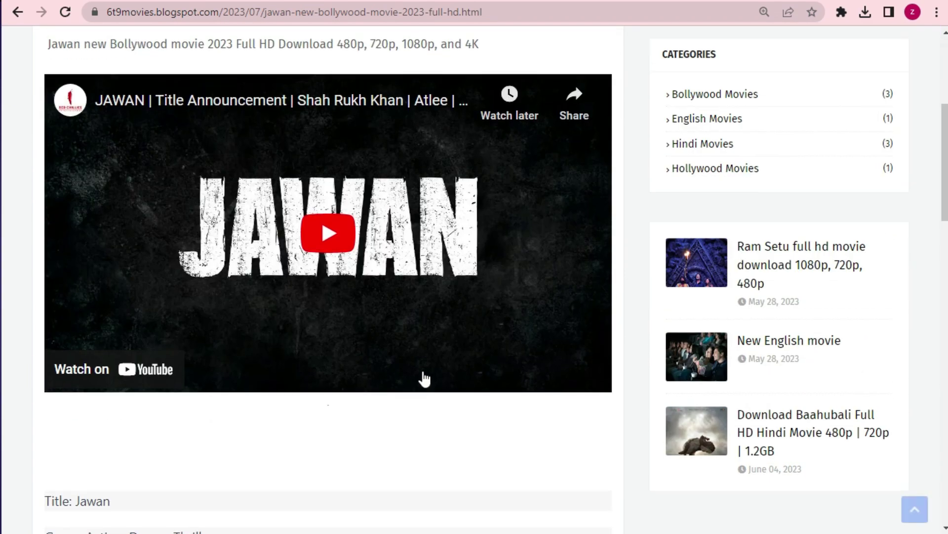
Step: Leave the Jawan post editor past the pending-uploads warnings and open a new blank tab
click(254, 1)
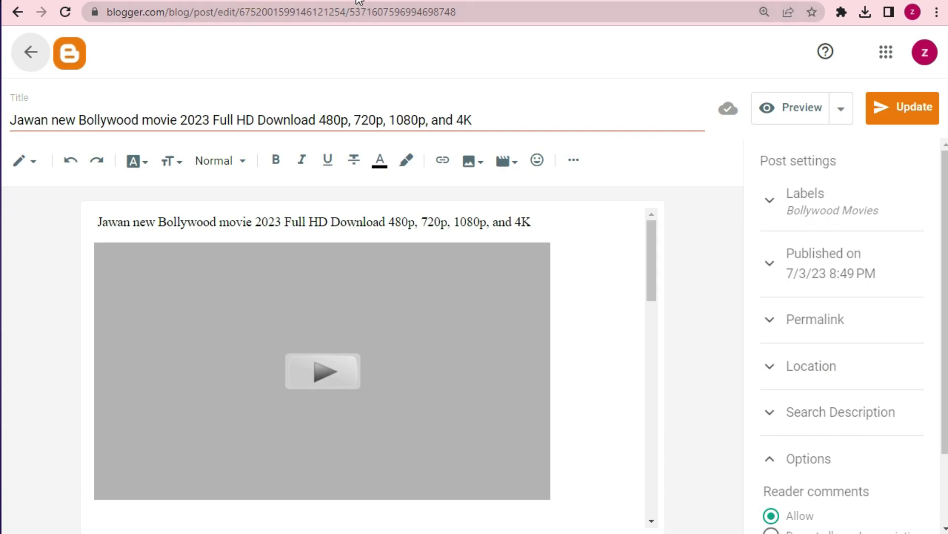
click(29, 54)
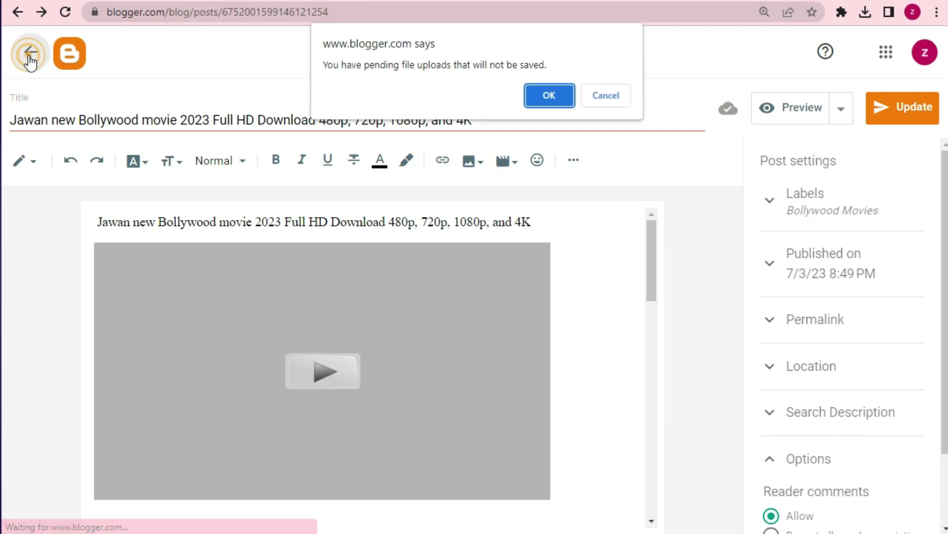
click(540, 90)
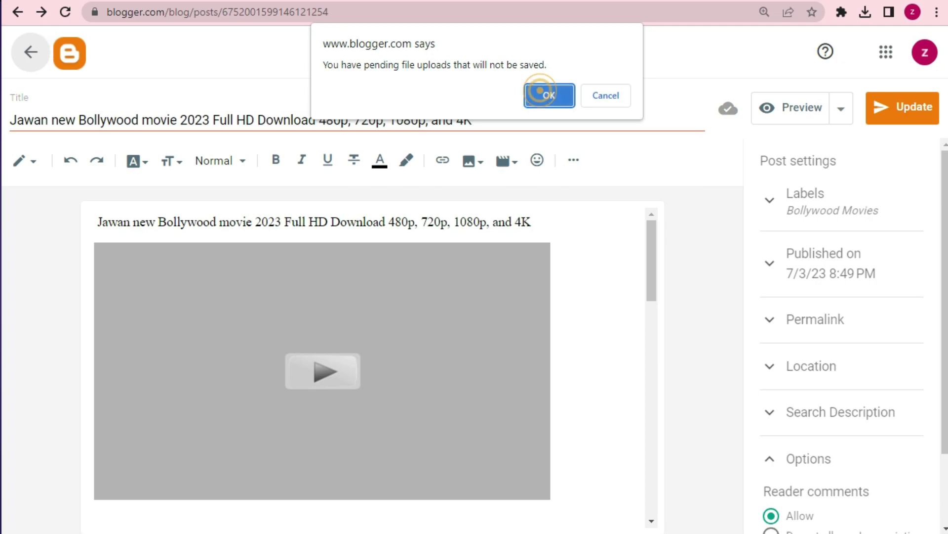
click(18, 12)
click(625, 99)
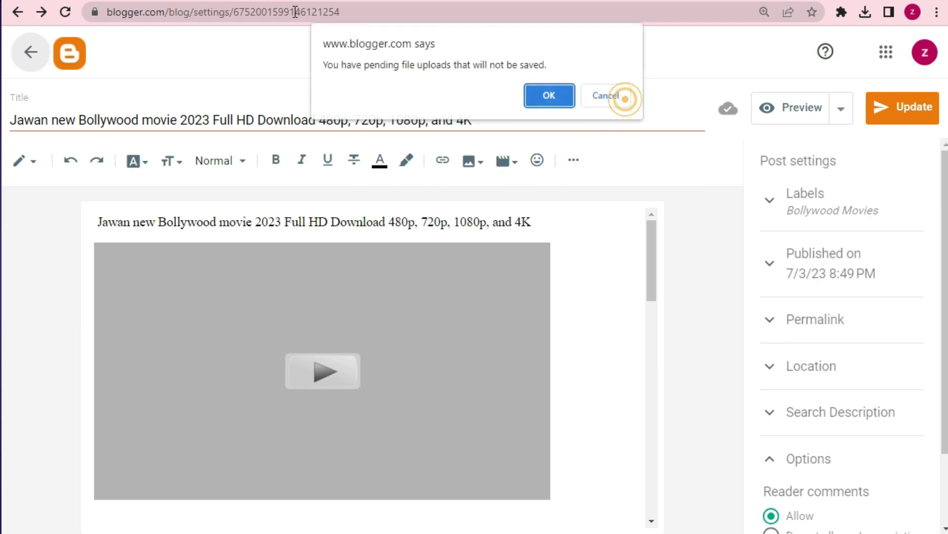
click(624, 95)
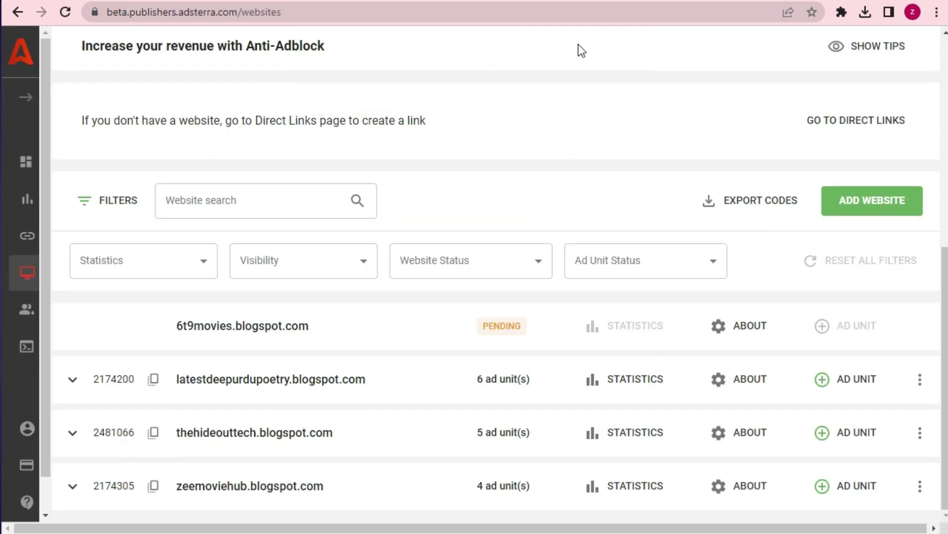
key(ctrl+t)
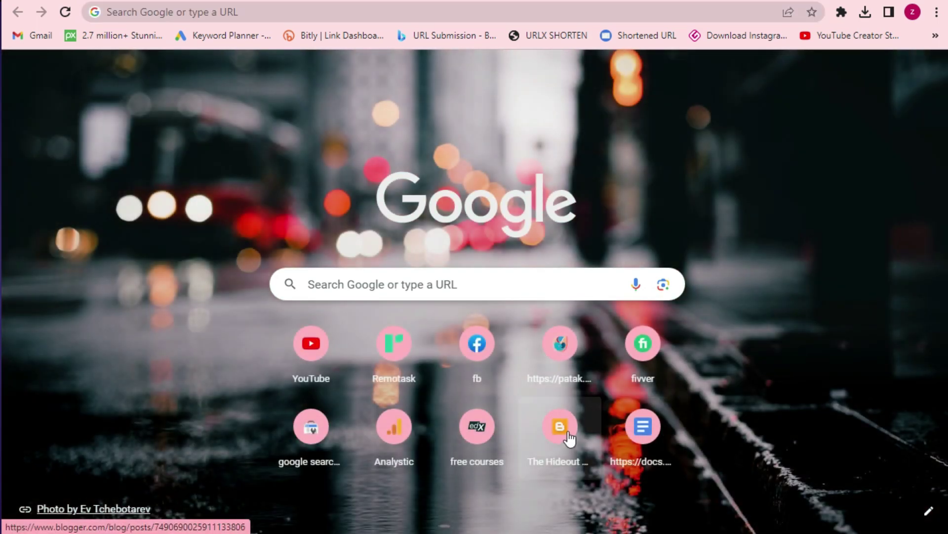
Step: Reload the Adsterra Websites list and expand the ad units of 6t9movies.blogspot.com
click(569, 437)
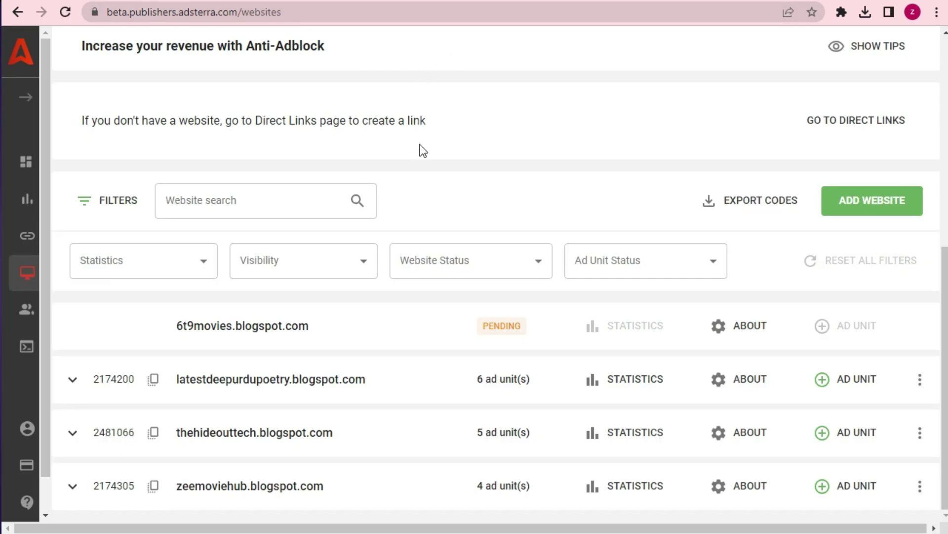
click(65, 12)
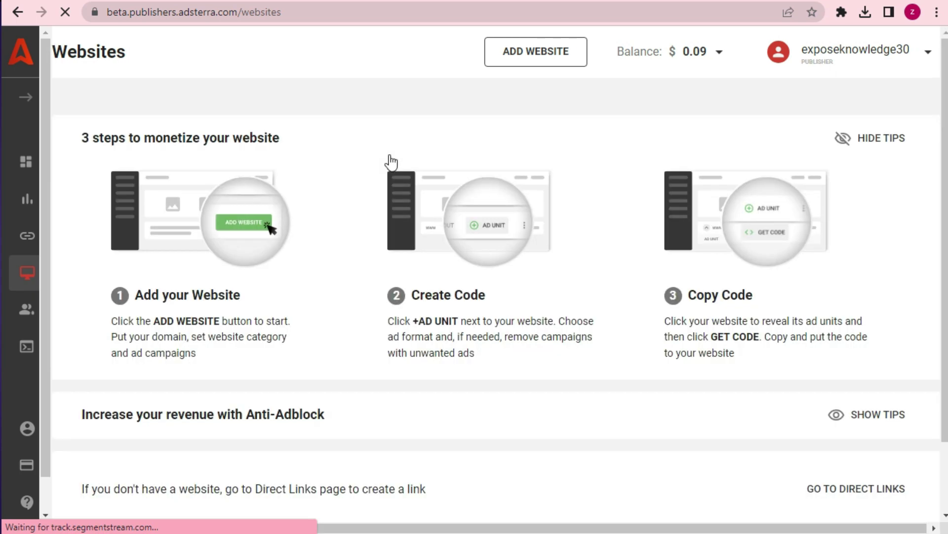
scroll(388, 158, down, 2)
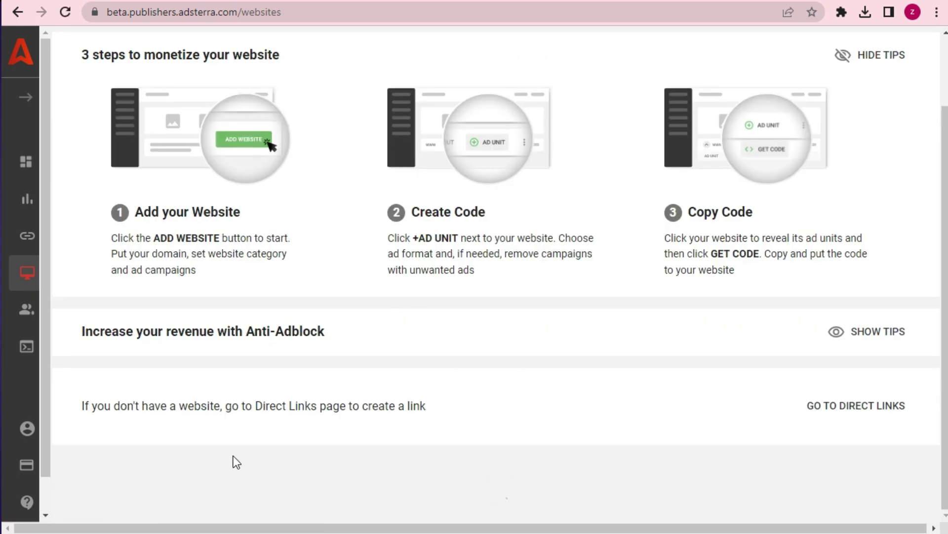
scroll(267, 435, down, 5)
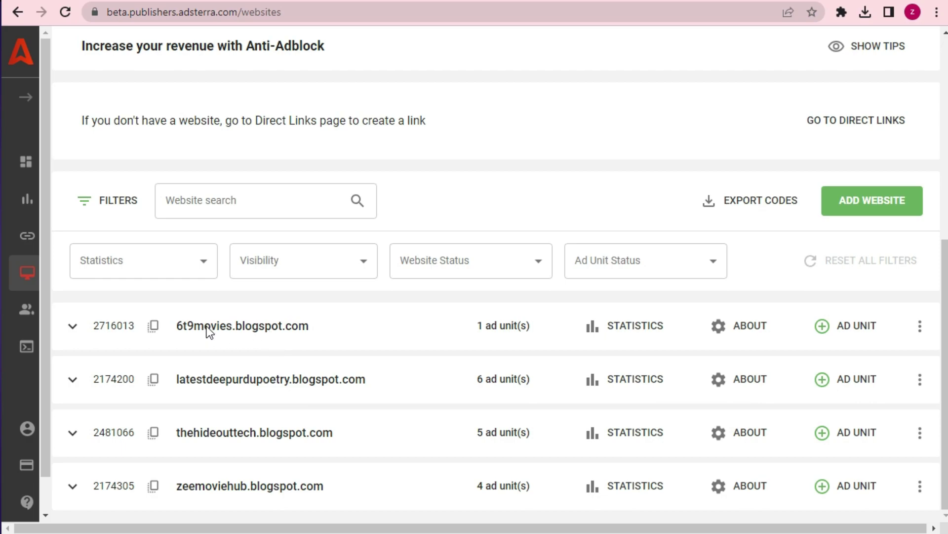
click(84, 336)
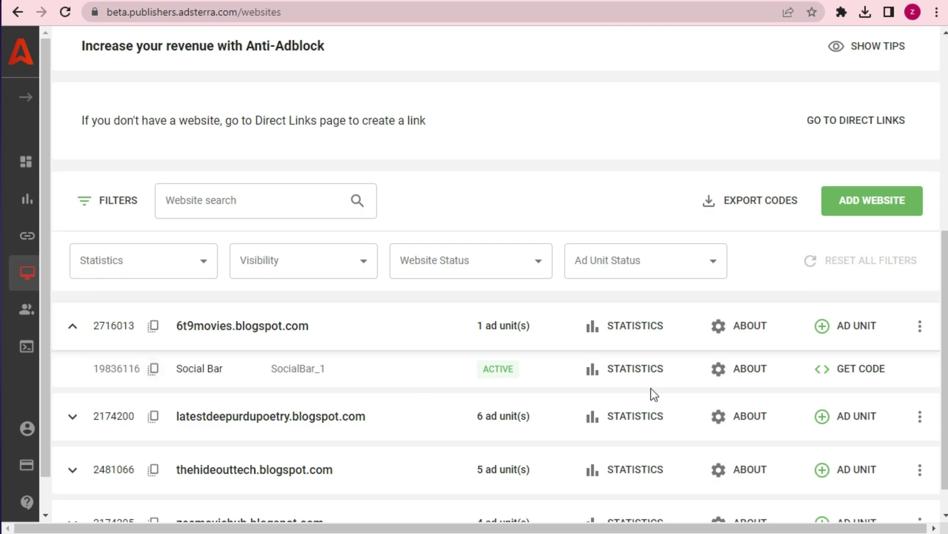
Step: Copy the active Social Bar unit's script to the clipboard and close the code window
click(844, 369)
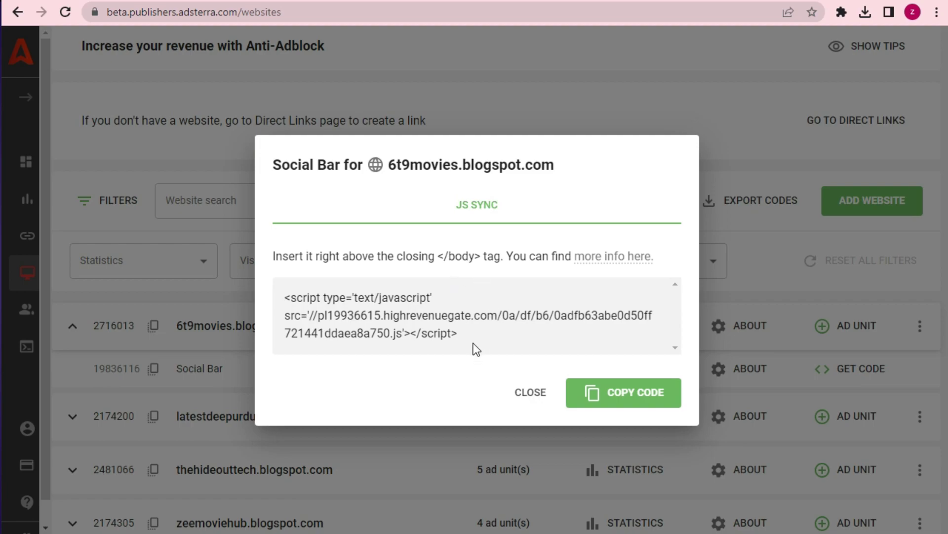
click(531, 392)
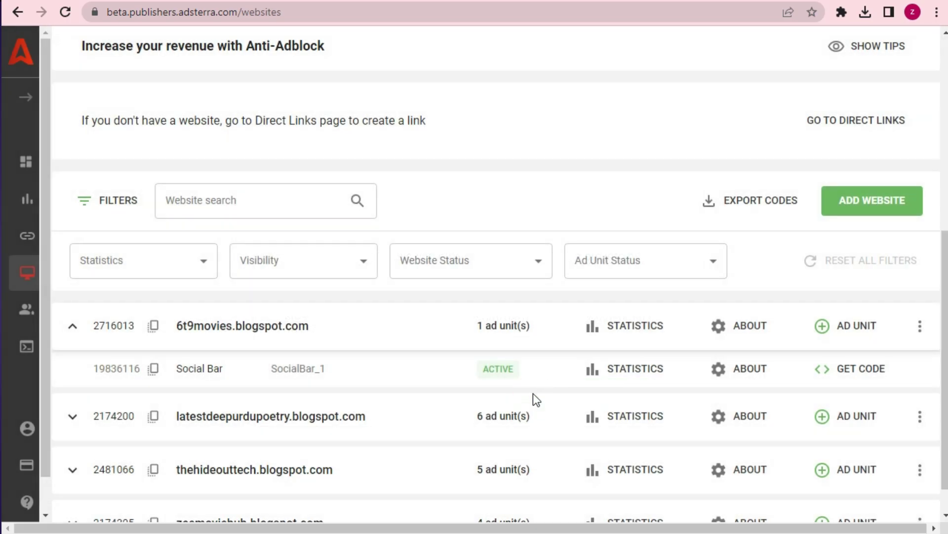
click(834, 369)
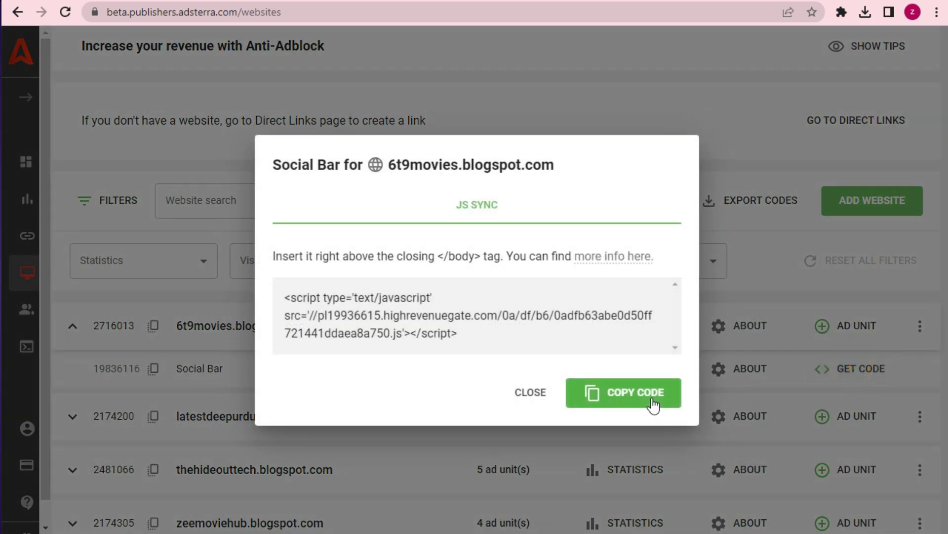
click(651, 403)
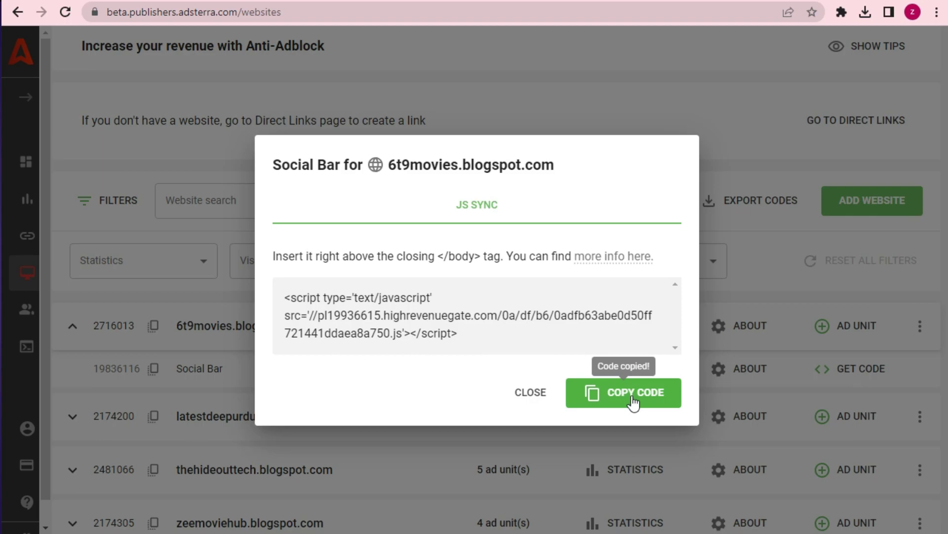
click(635, 398)
click(531, 395)
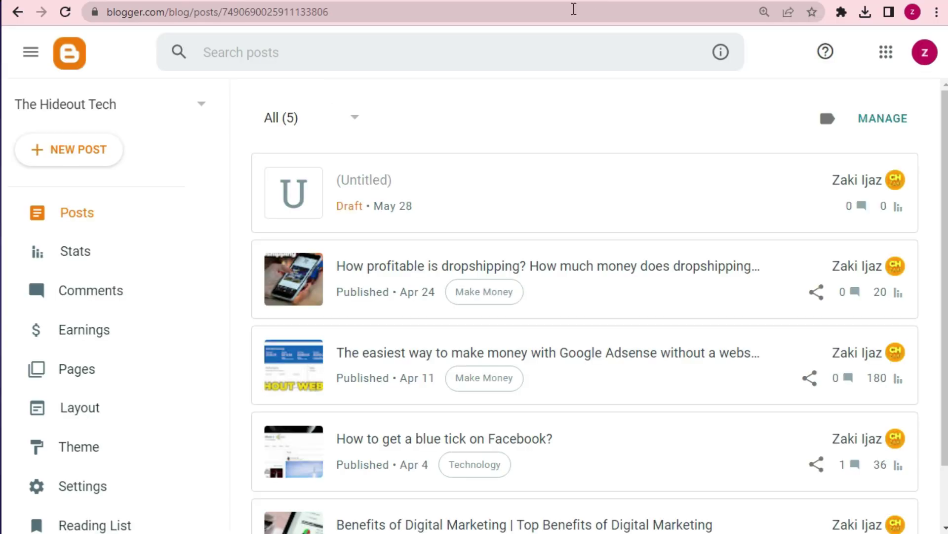
Step: Switch the Blogger dashboard to the 6T9 Movies blog
click(133, 113)
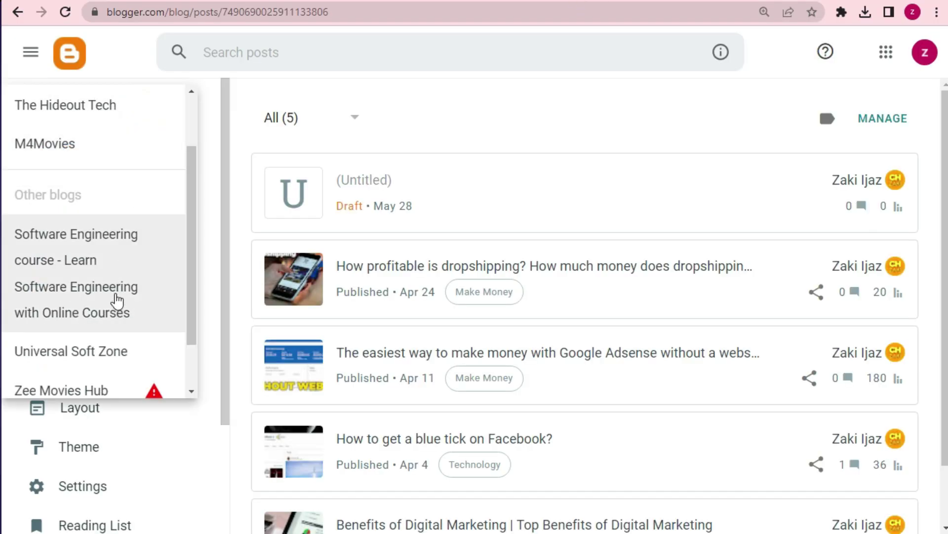
scroll(98, 151, up, 2)
click(97, 148)
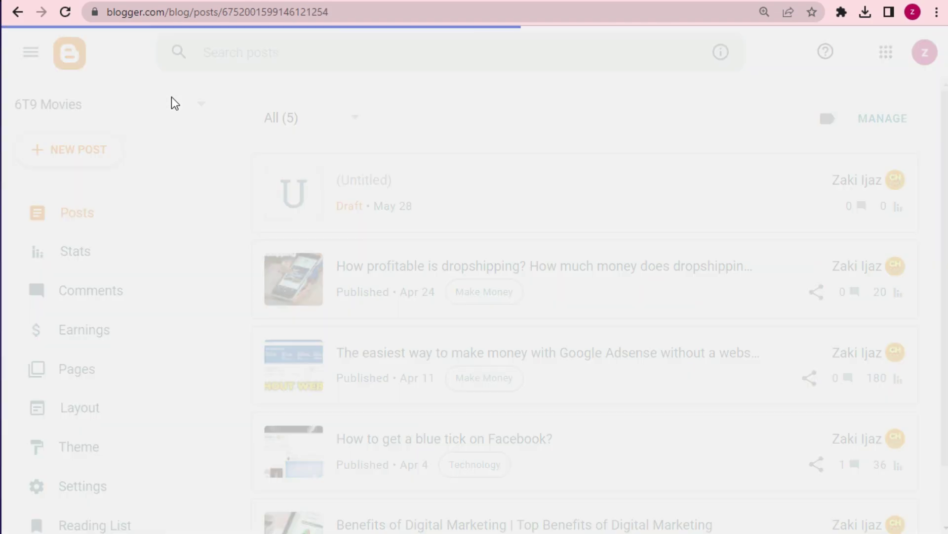
scroll(137, 403, down, 3)
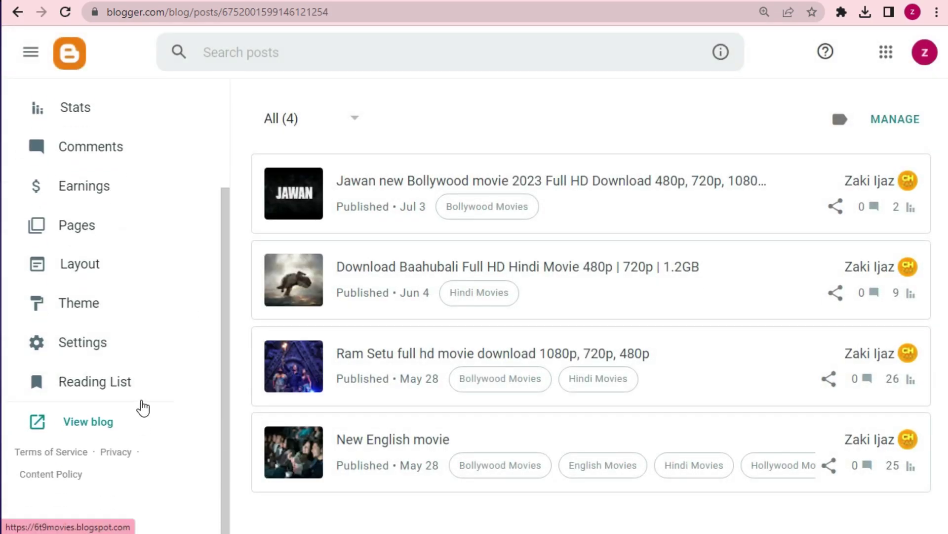
click(109, 342)
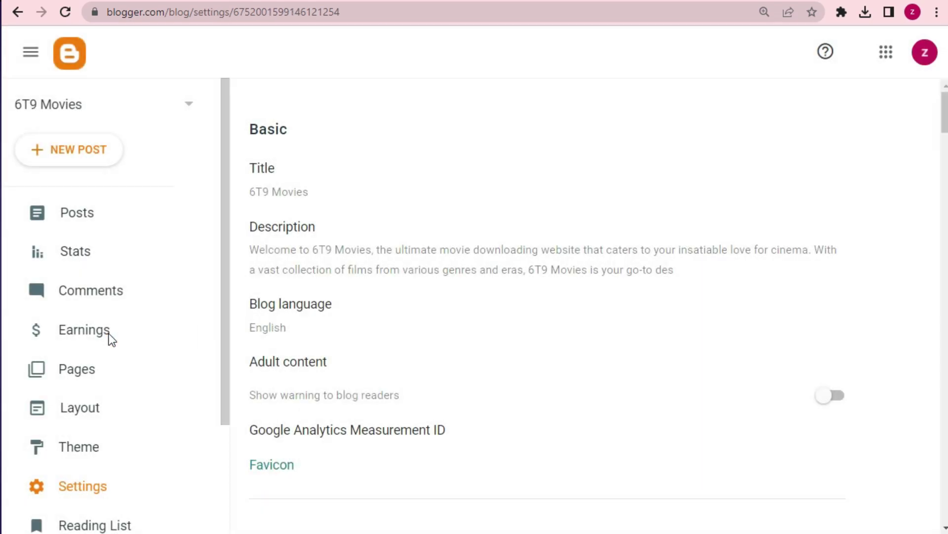
Step: Go to the 6T9 Movies Theme page and choose Edit HTML from the Customize menu
scroll(422, 284, down, 20)
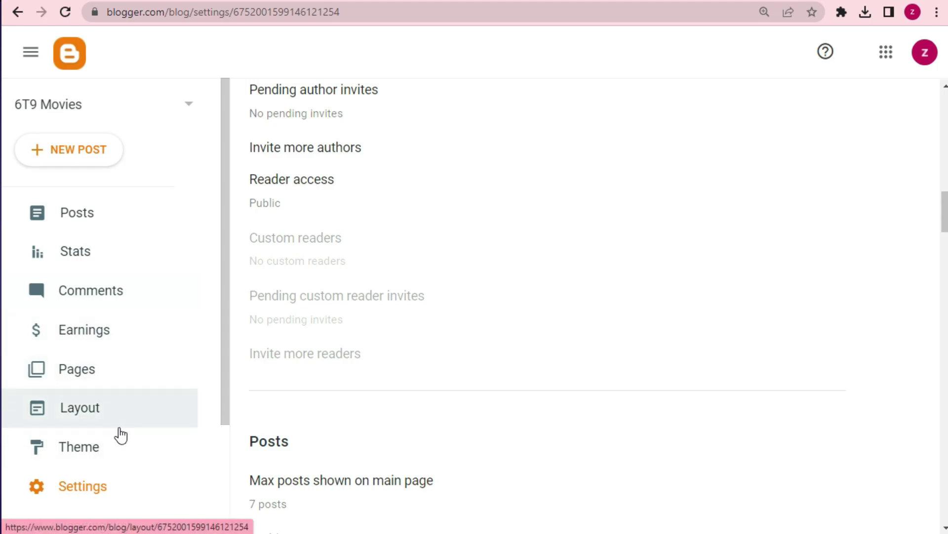
scroll(121, 440, down, 2)
click(126, 377)
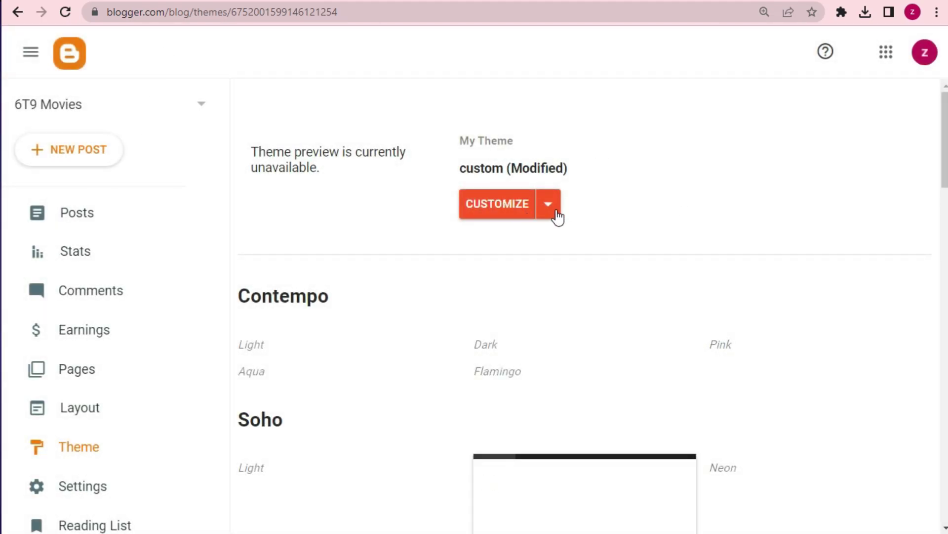
click(555, 211)
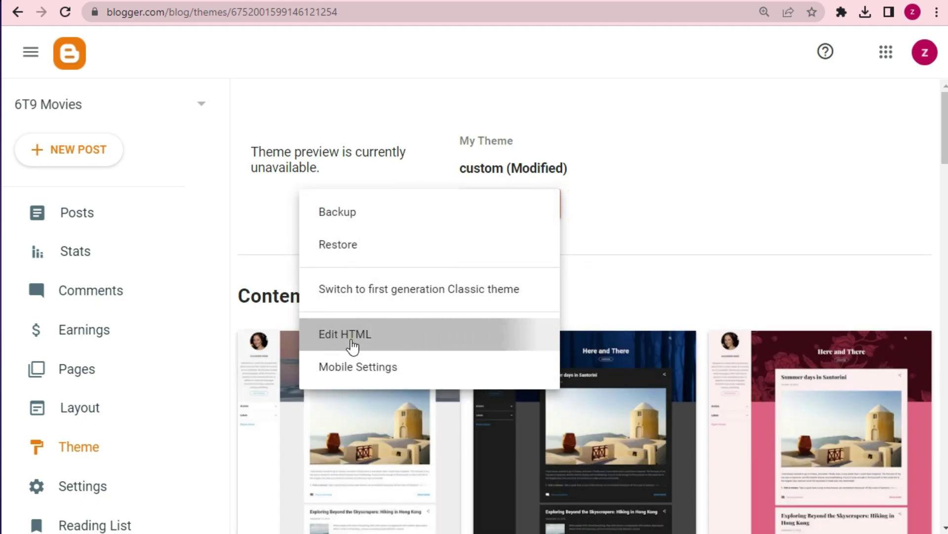
click(352, 341)
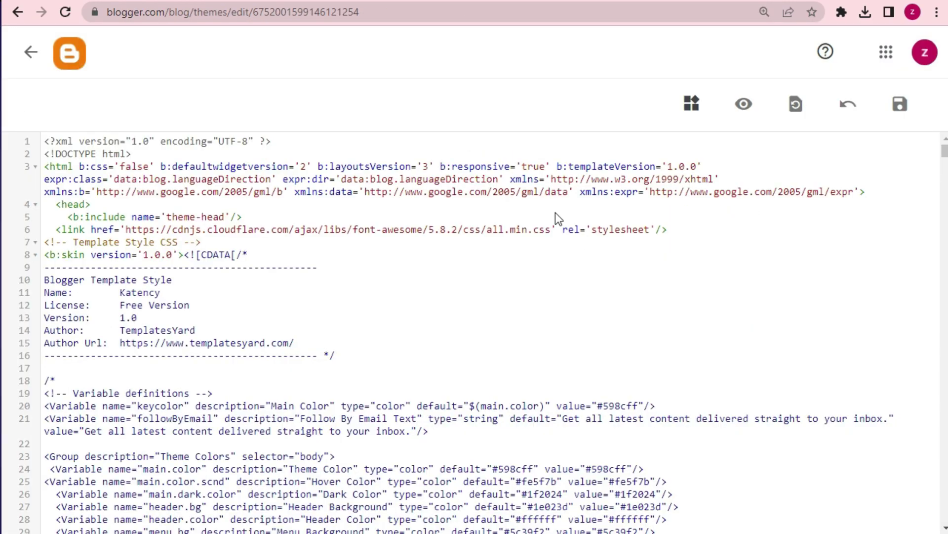
Step: Search the theme code for /body to find the closing body tag
scroll(629, 315, down, 20)
scroll(661, 299, down, 10)
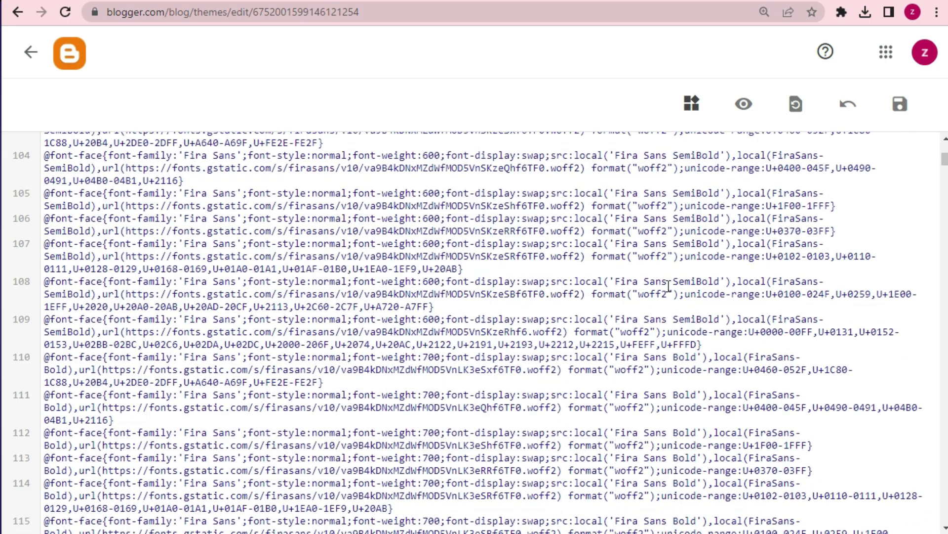
click(322, 201)
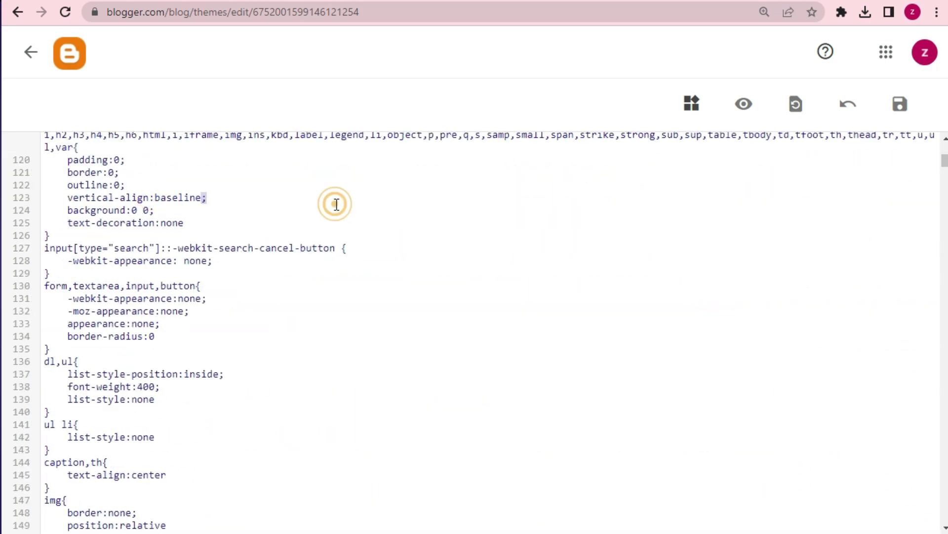
key(ctrl+f)
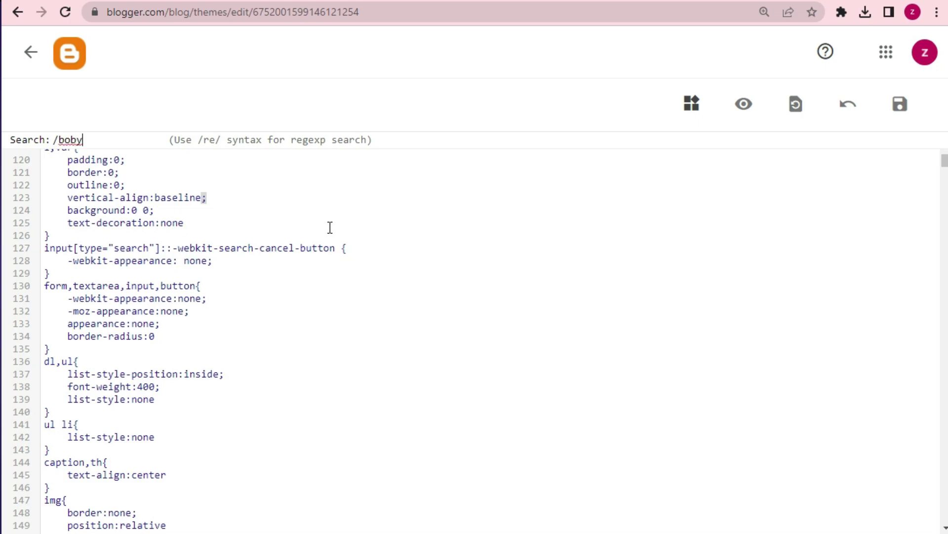
click(75, 139)
key(BackSpace)
key(Return)
click(118, 135)
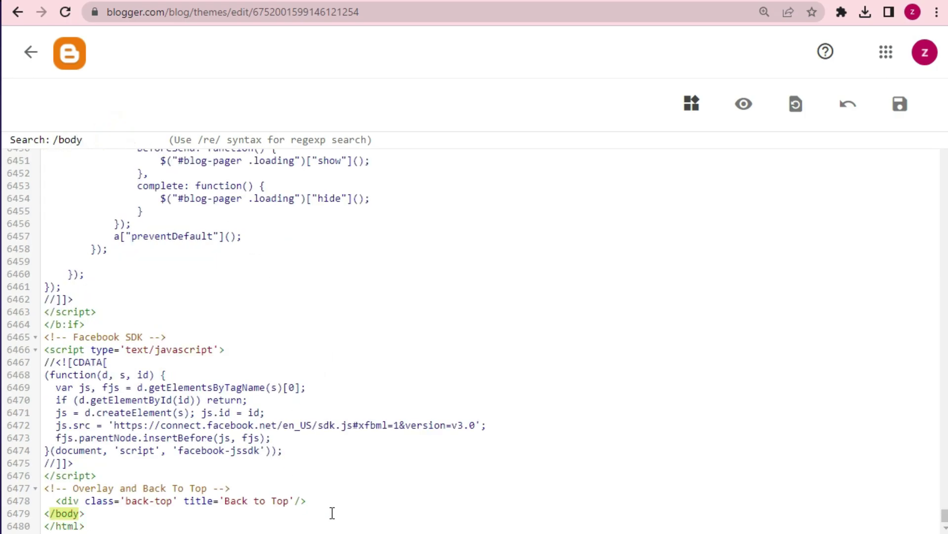
Step: Paste the Social Bar script on a new line above </body>, save the theme, and reload the post
click(325, 501)
key(Return)
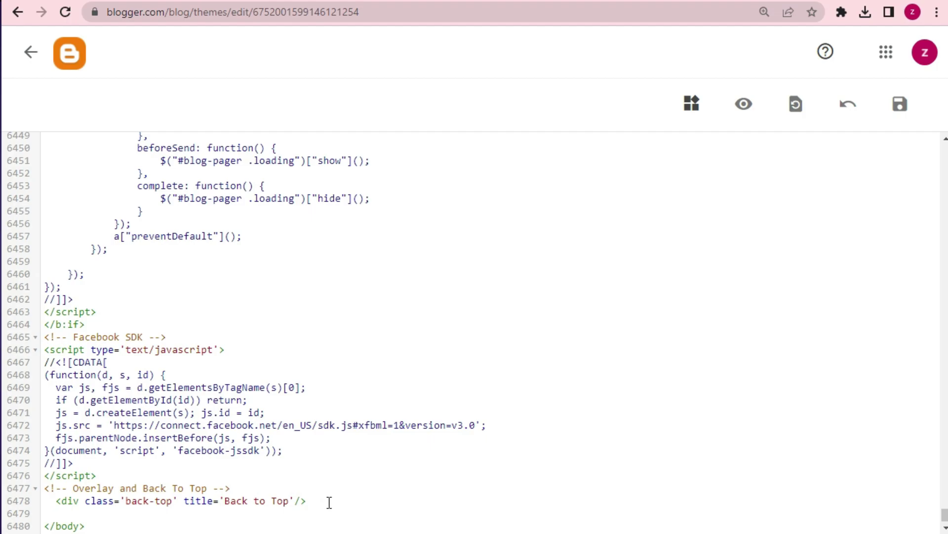
key(ctrl+v)
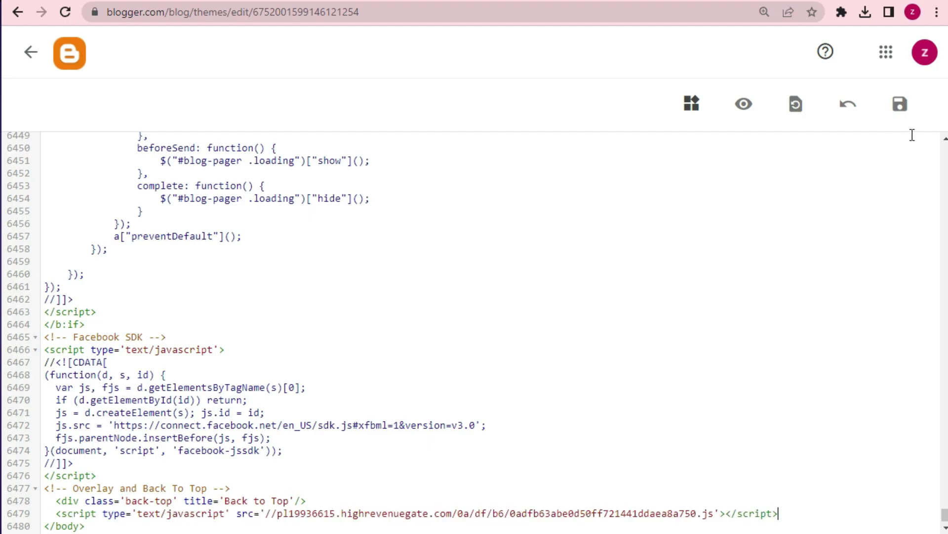
click(918, 110)
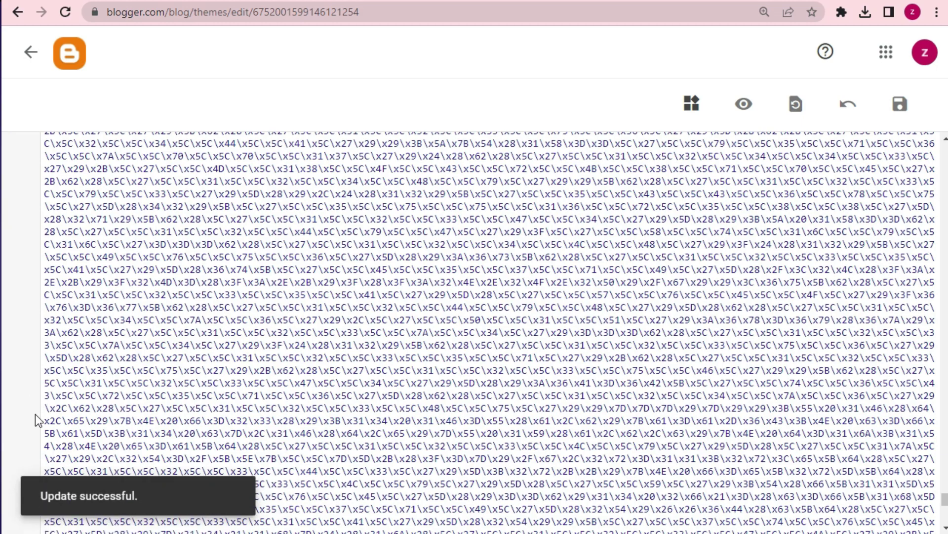
click(30, 52)
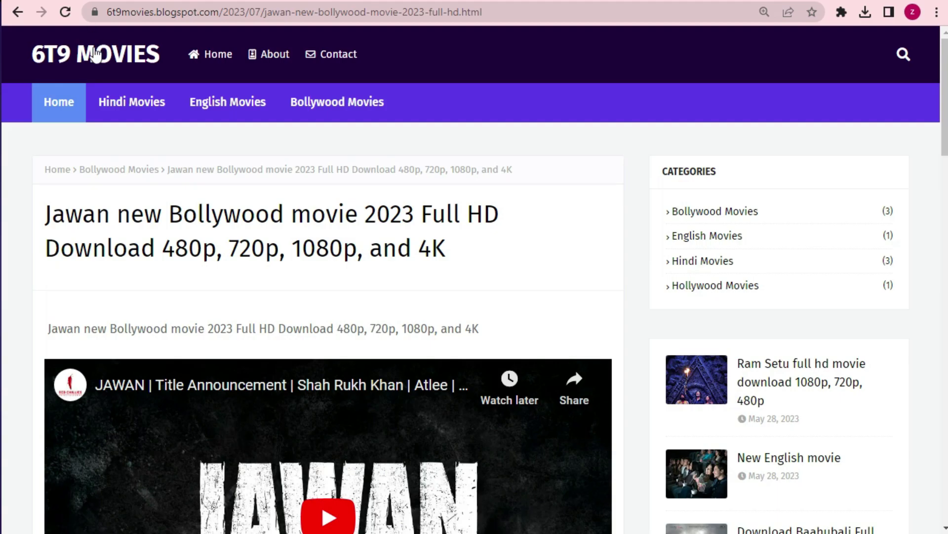
click(64, 12)
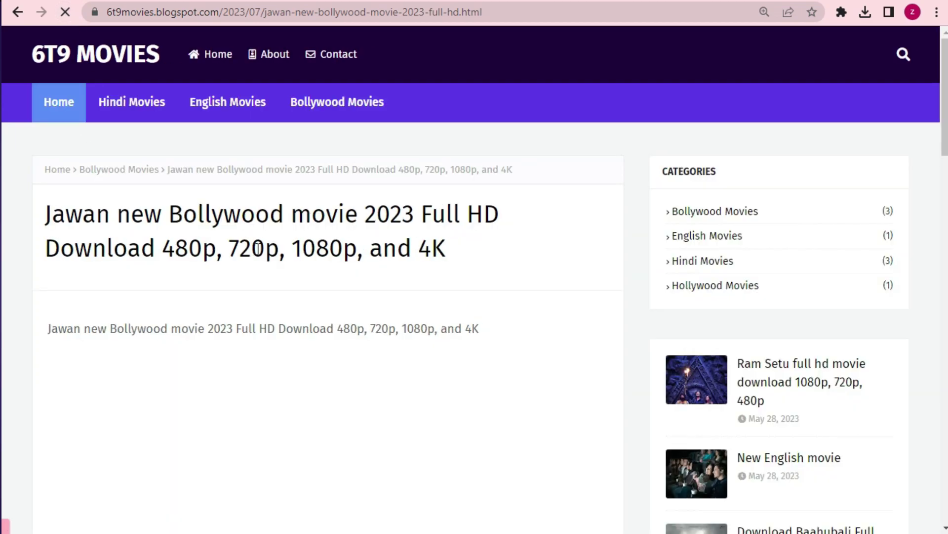
Step: Scroll through the live 6T9 Movies blog and close the Daraz Social Bar ad popups
scroll(258, 248, down, 10)
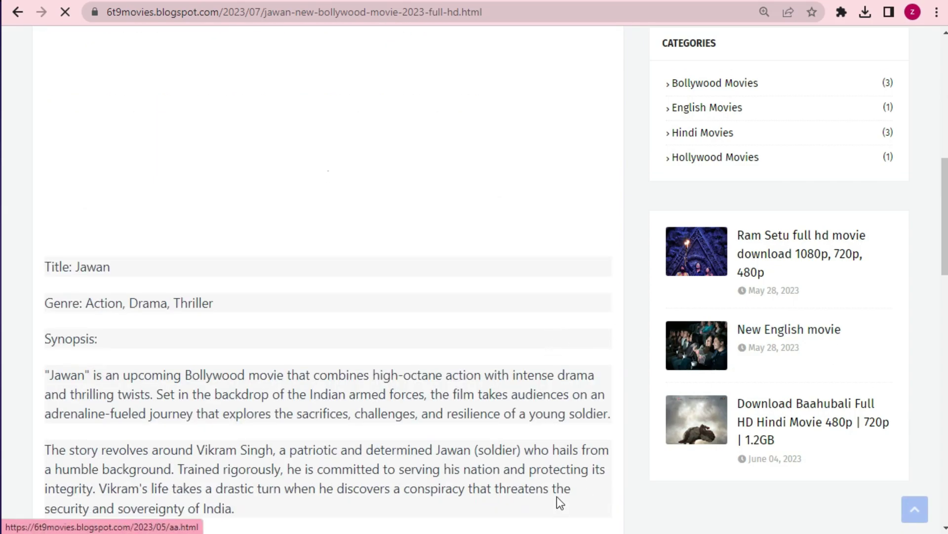
scroll(671, 387, down, 5)
scroll(672, 387, down, 6)
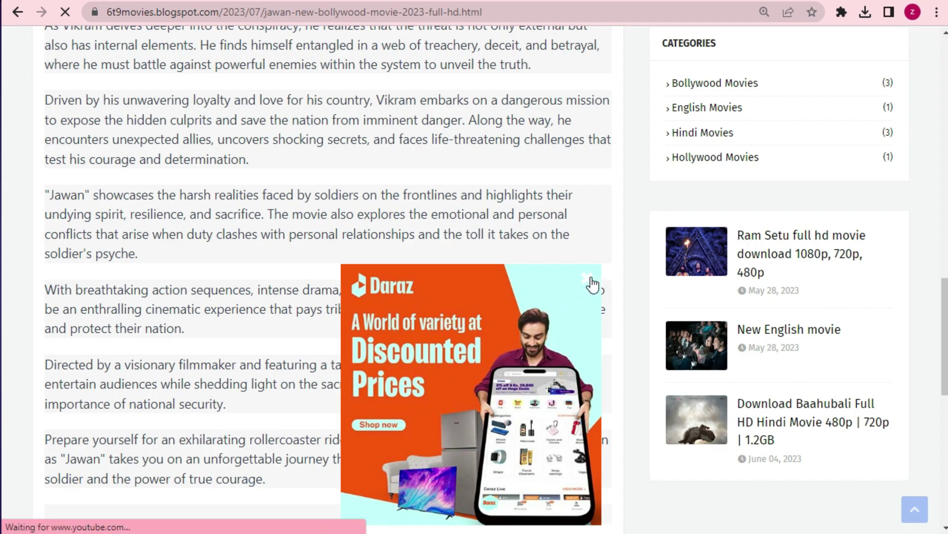
click(591, 279)
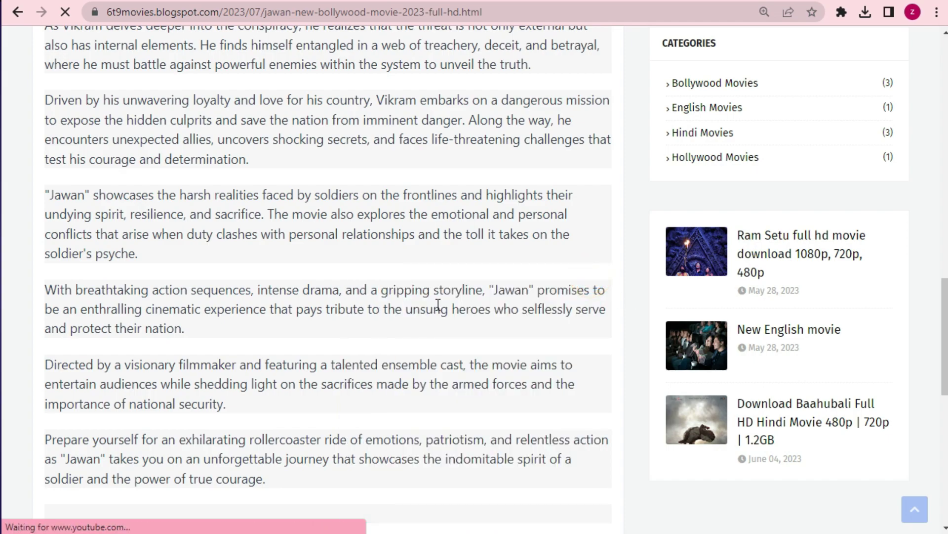
scroll(438, 307, up, 15)
scroll(161, 108, up, 2)
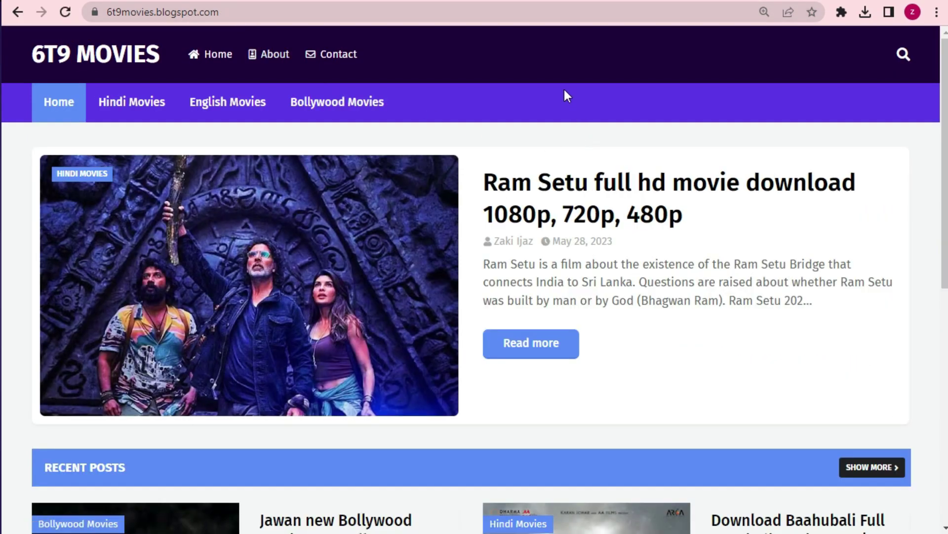
scroll(487, 335, down, 10)
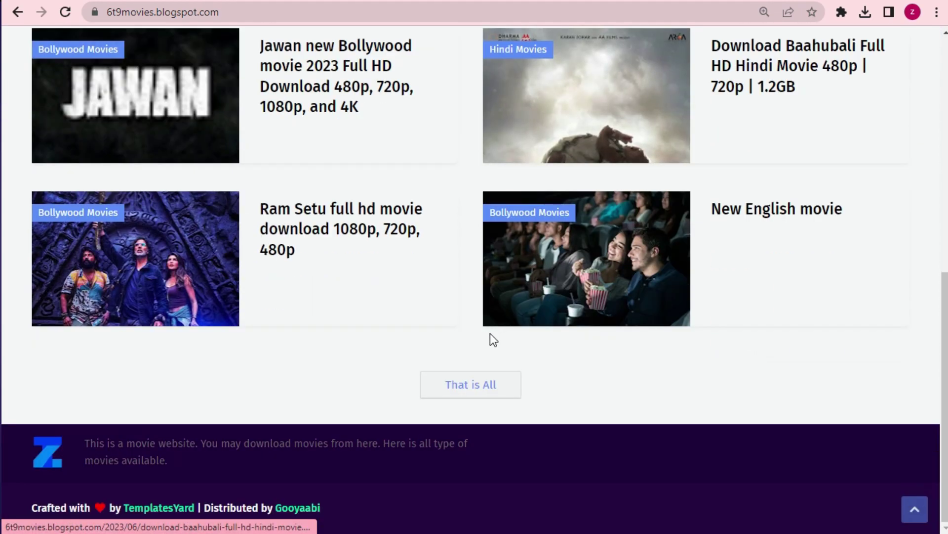
scroll(504, 354, up, 10)
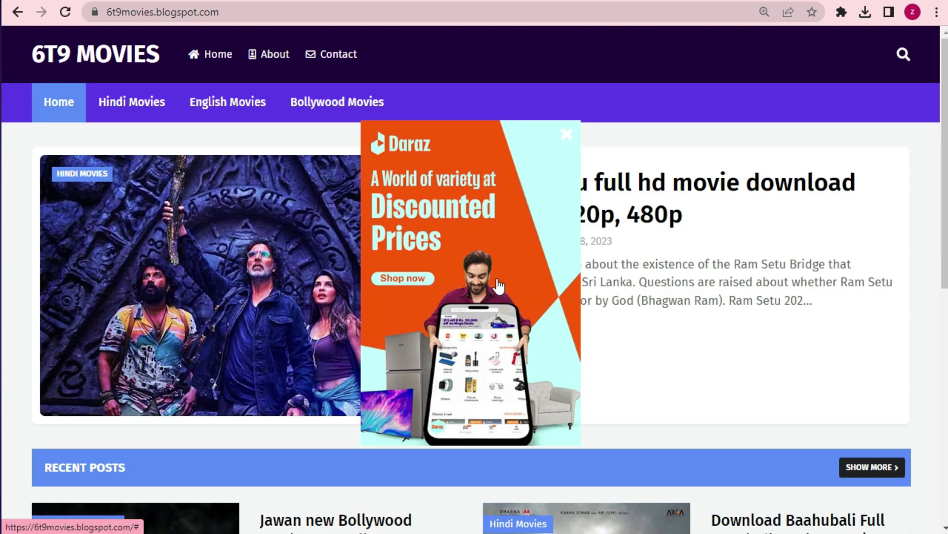
click(566, 134)
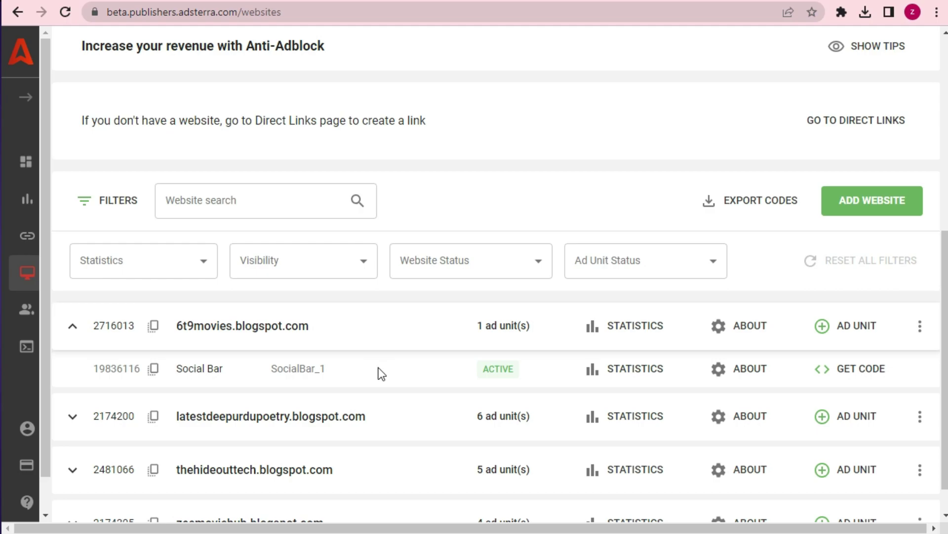
Step: Add a Banner 160x600 ad unit to 6t9movies.blogspot.com and acknowledge the request
click(859, 326)
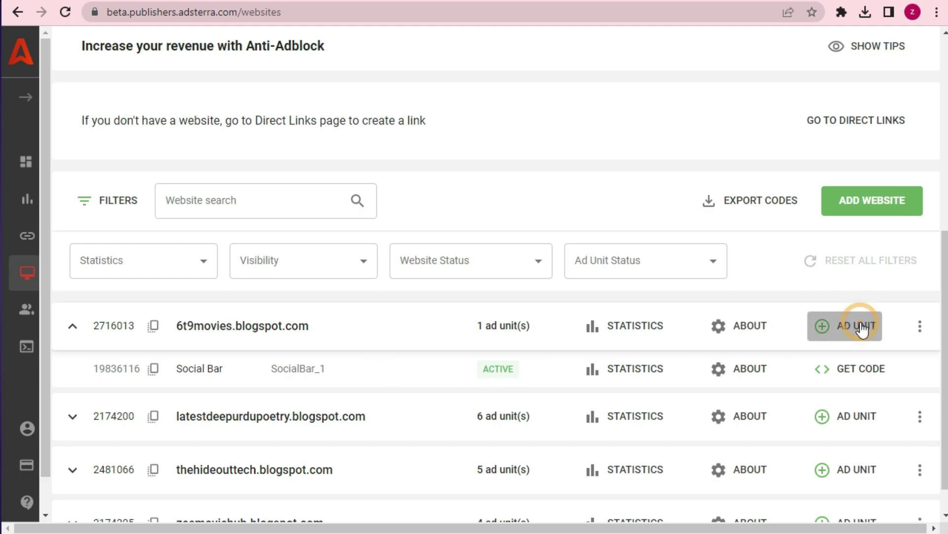
scroll(453, 339, down, 2)
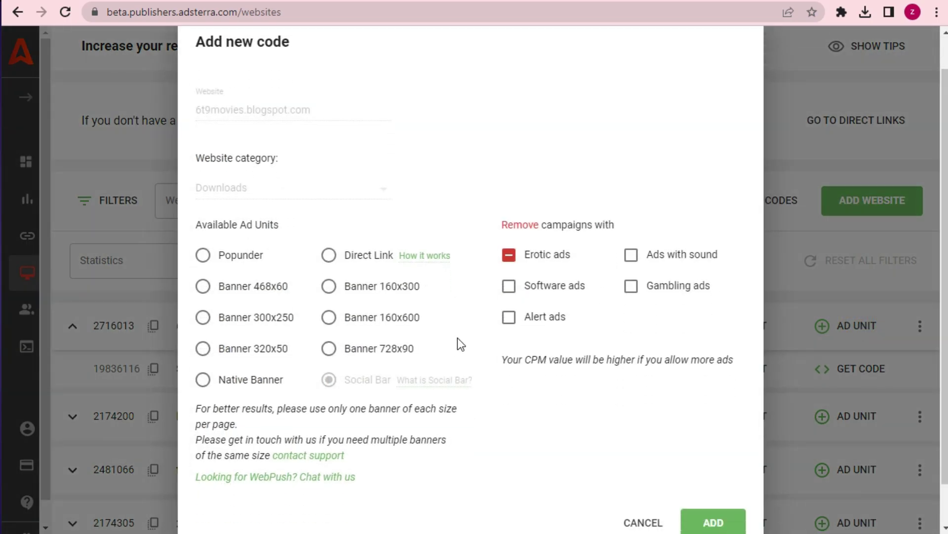
click(255, 249)
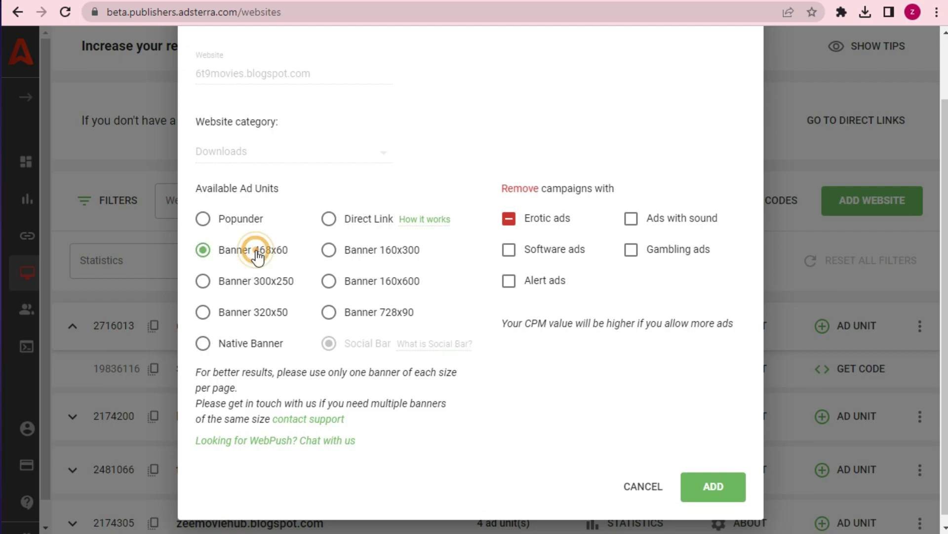
click(388, 286)
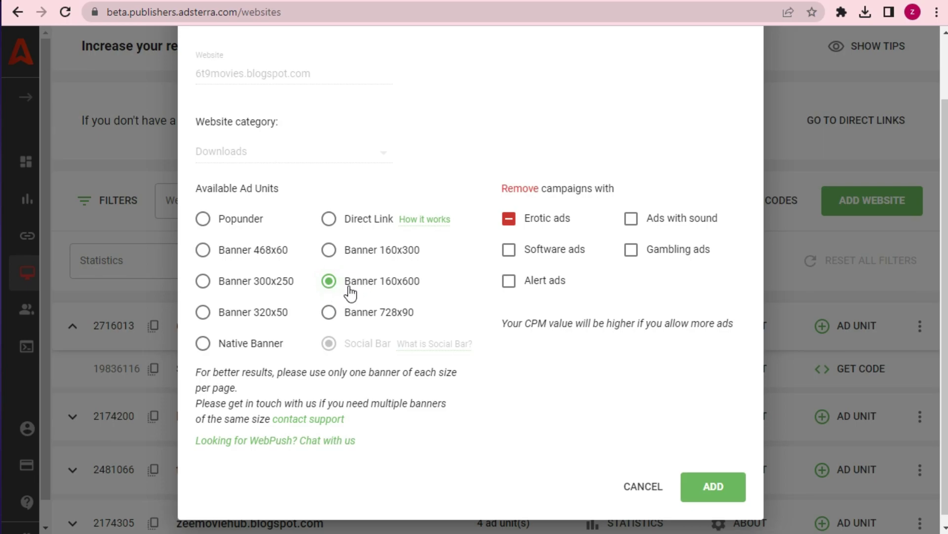
click(710, 483)
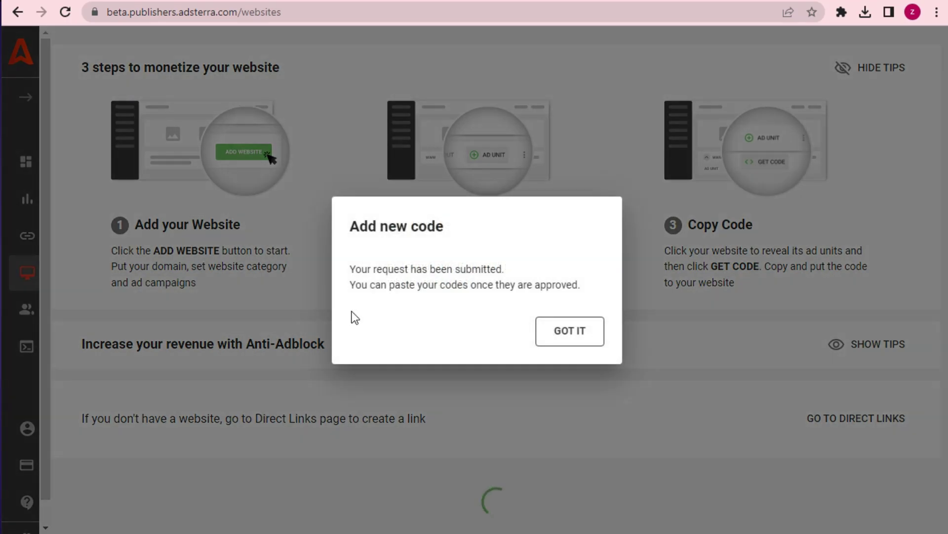
click(576, 341)
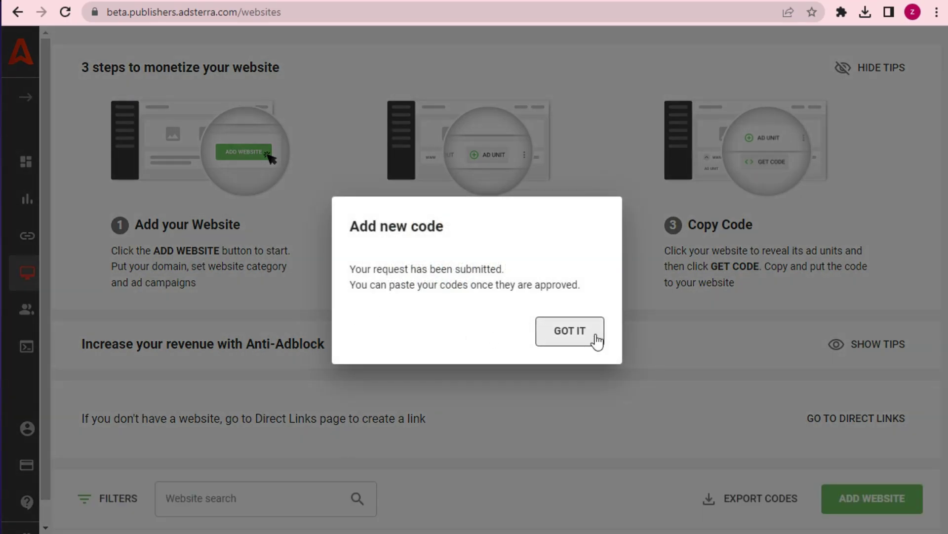
scroll(515, 358, down, 5)
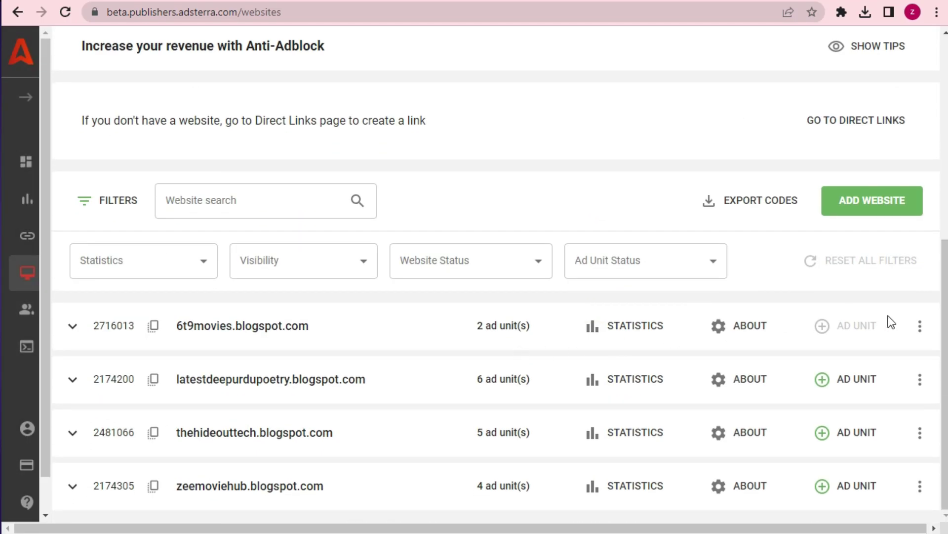
Step: Reload the Websites list and expand 6t9movies.blogspot.com to check the banner's approval
click(73, 326)
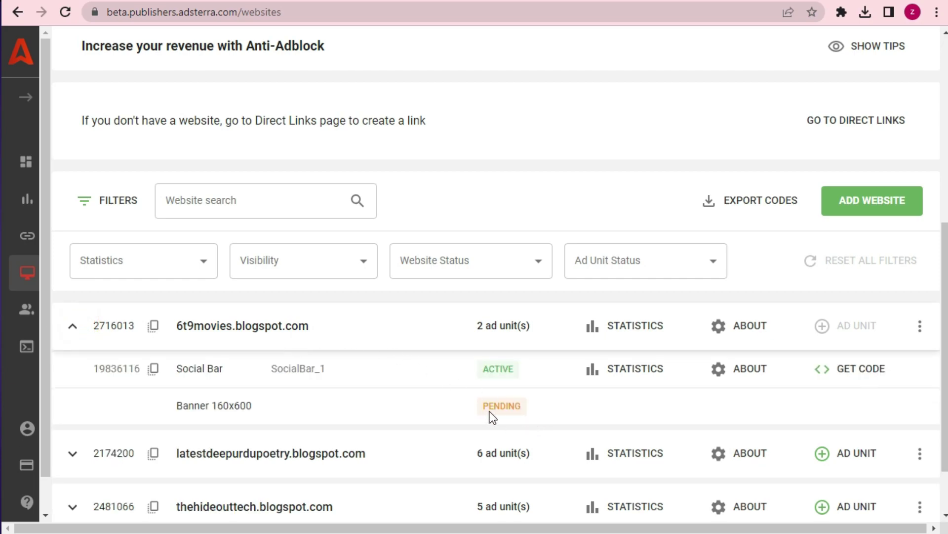
click(67, 11)
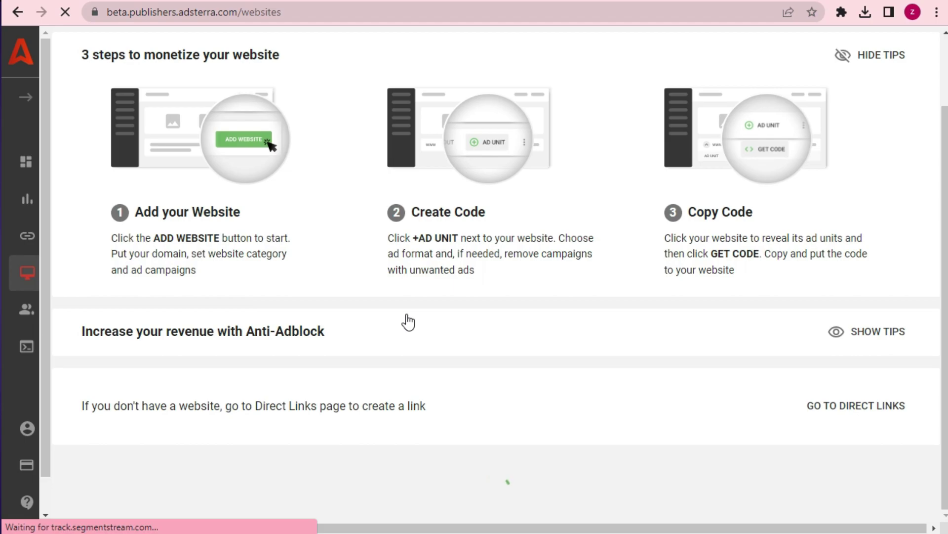
scroll(461, 408, down, 5)
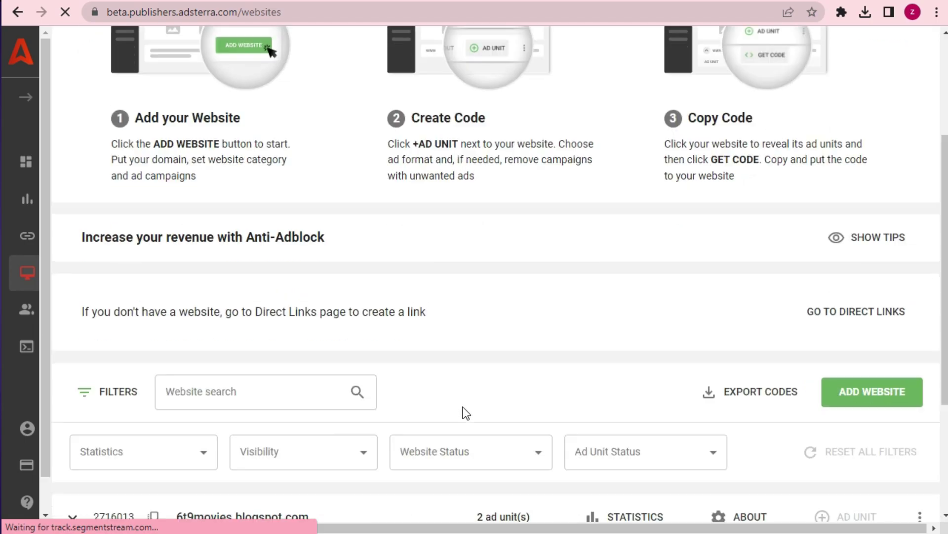
click(77, 328)
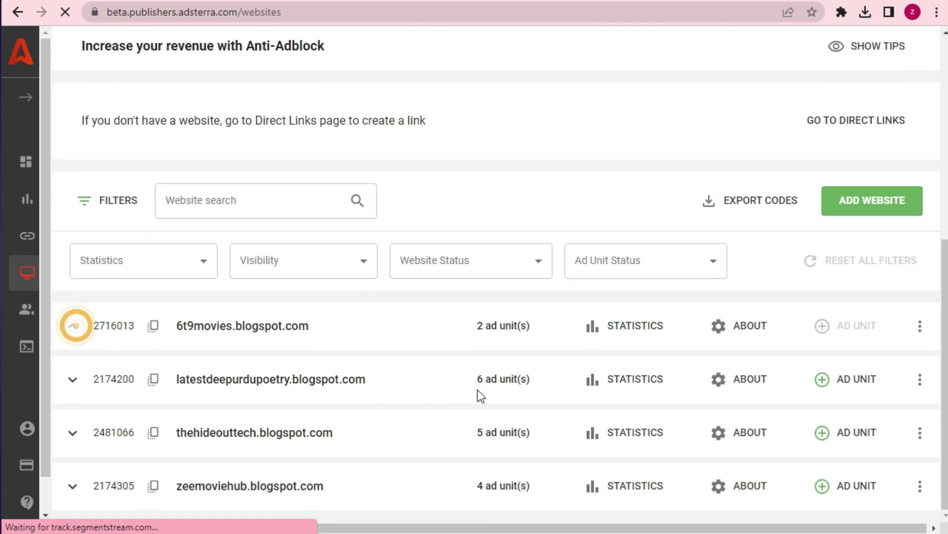
scroll(327, 304, down, 1)
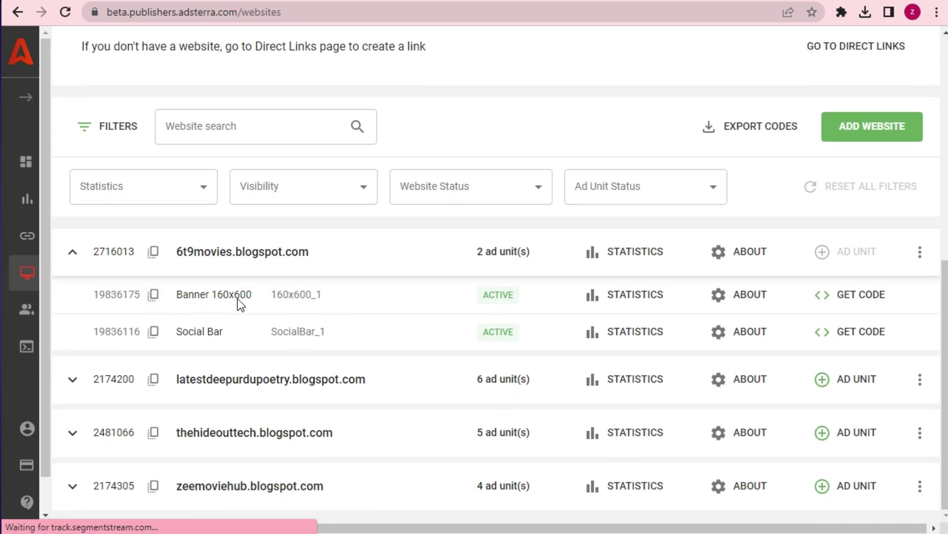
Step: Copy the Banner 160x600 ad code and switch to the 6T9 Movies blog tab
click(873, 299)
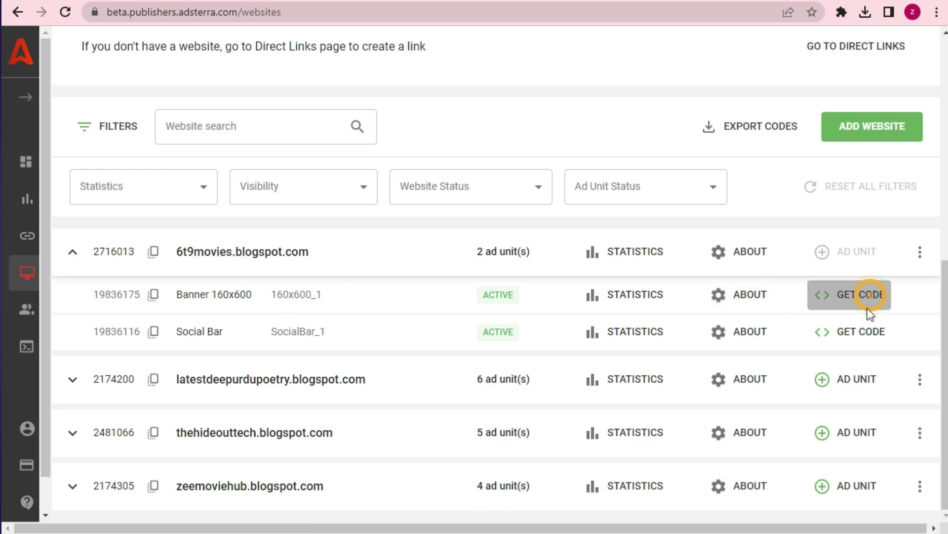
scroll(429, 300, down, 4)
scroll(432, 304, up, 3)
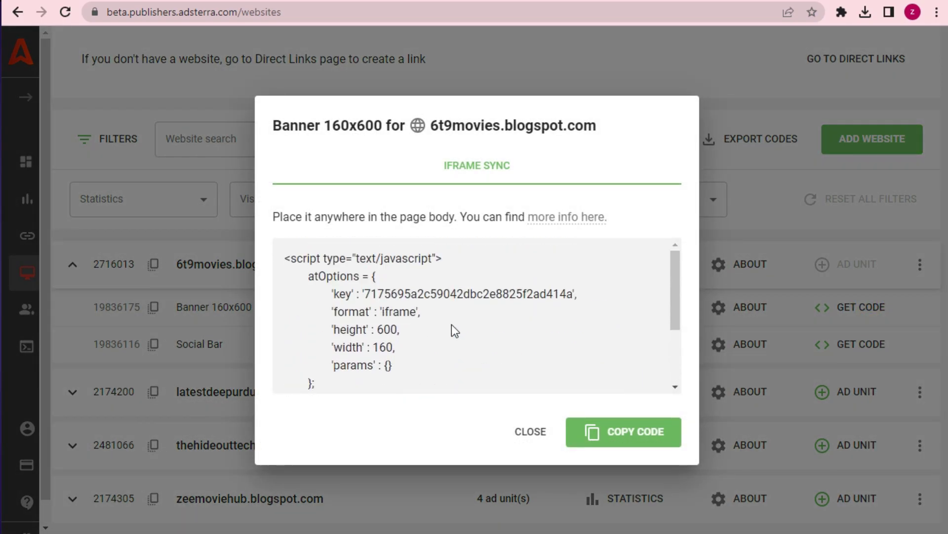
click(615, 434)
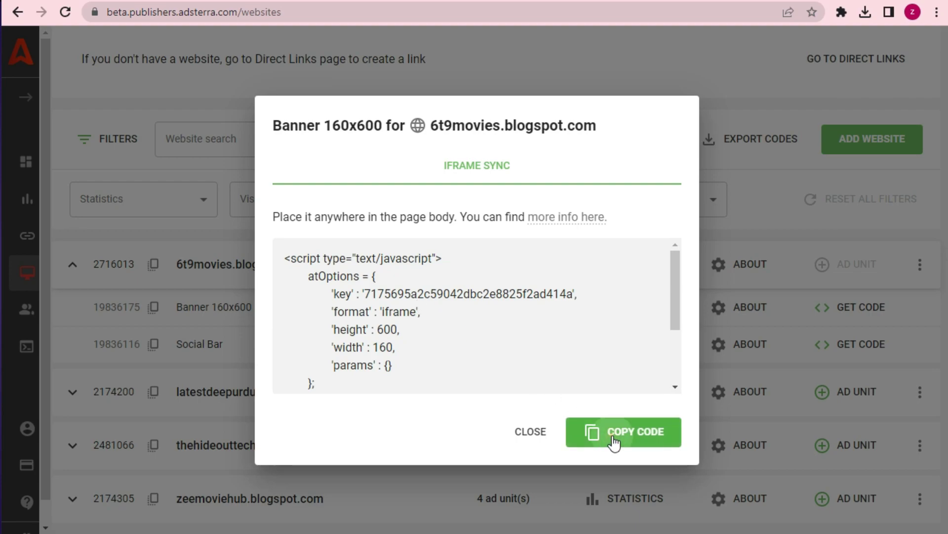
click(637, 434)
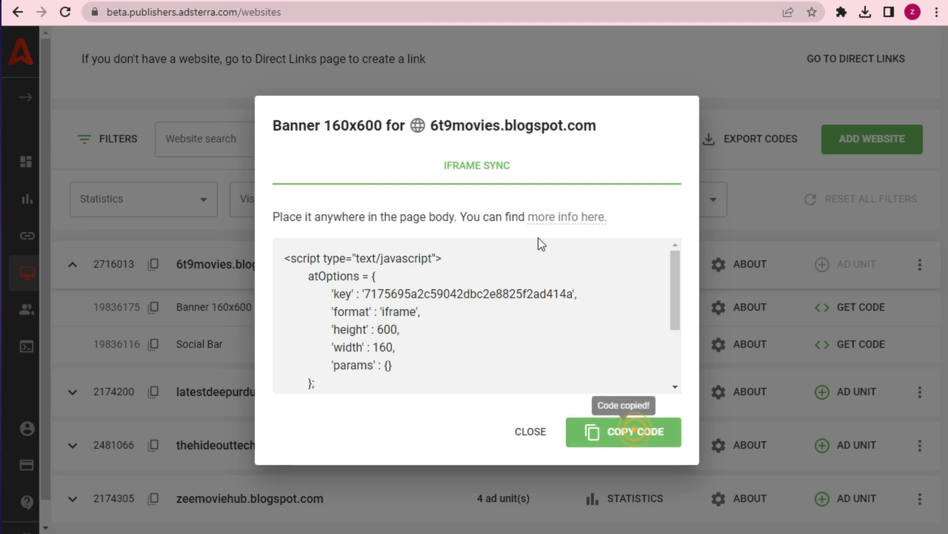
click(74, 1)
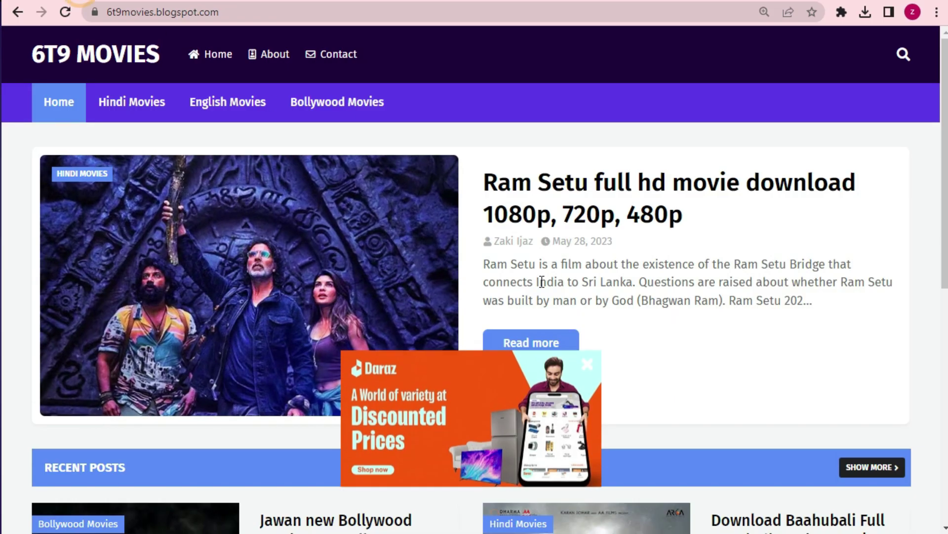
Step: Leave the theme editor and go to the 6T9 Movies Layout page
scroll(590, 420, down, 4)
scroll(444, 247, up, 4)
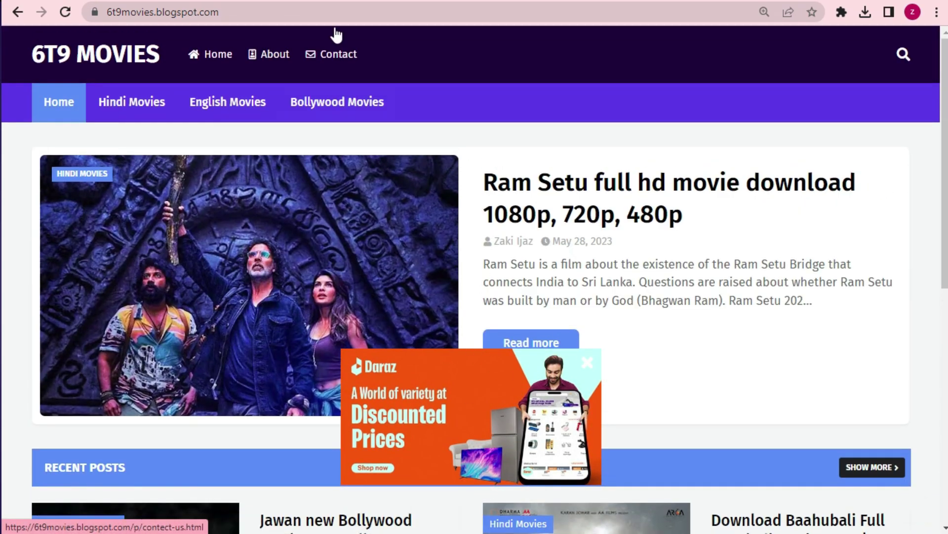
click(336, 1)
click(37, 49)
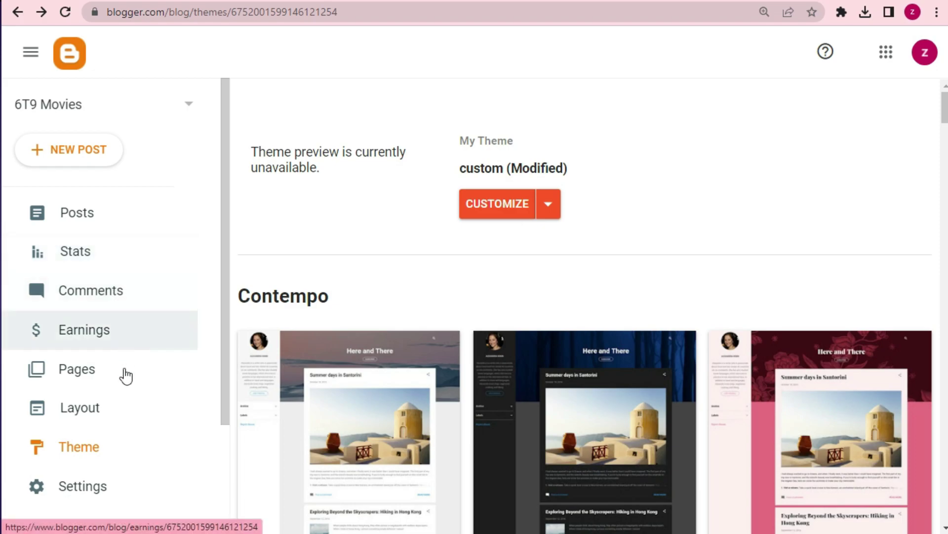
click(130, 411)
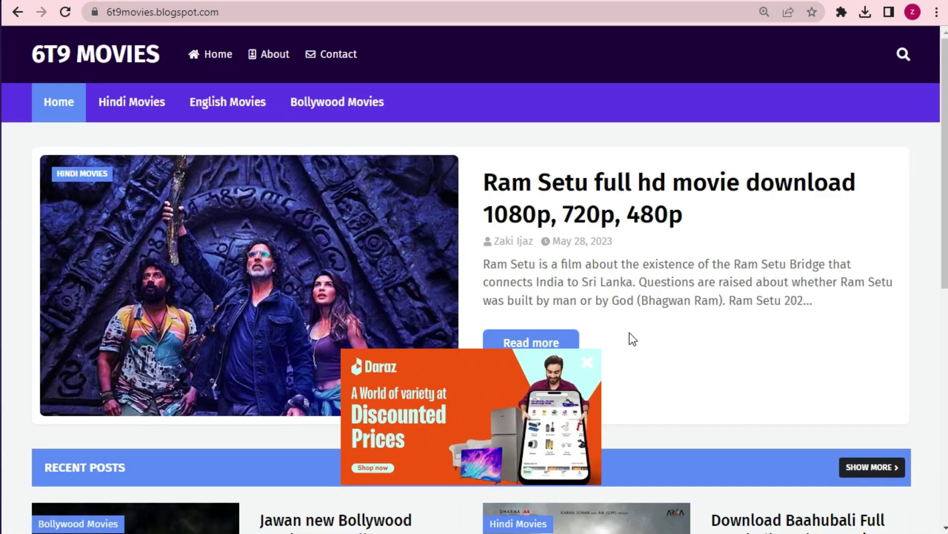
Step: Close the leftover Adsterra banner code dialog and return to the Layout page
scroll(631, 339, down, 4)
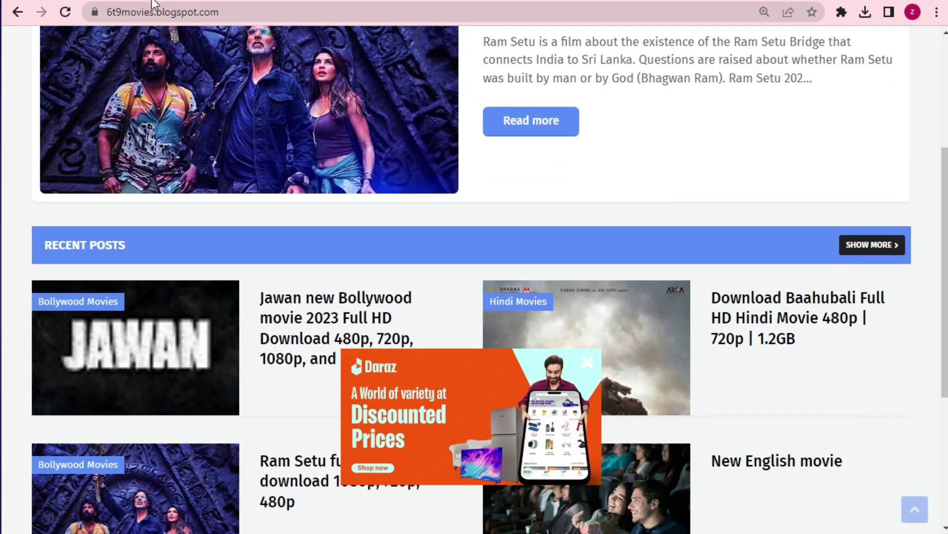
scroll(868, 329, up, 4)
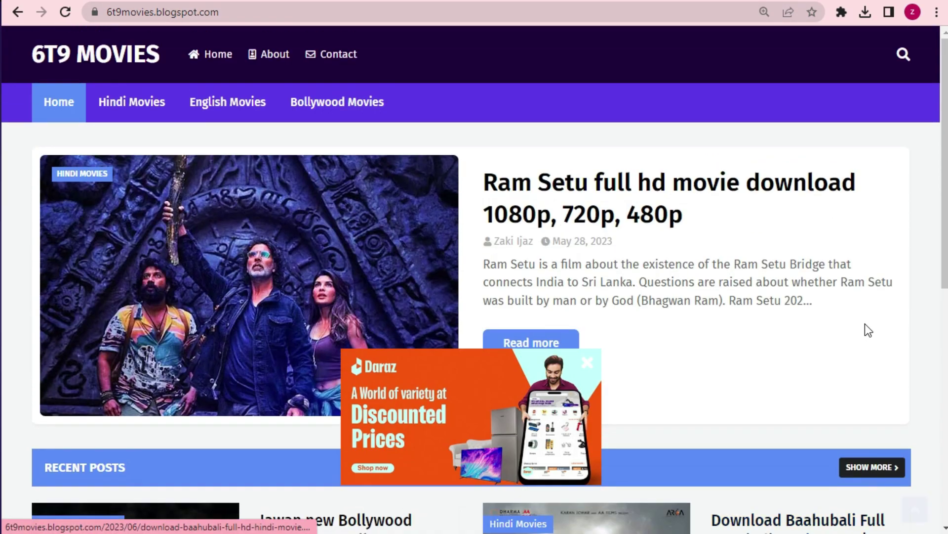
scroll(518, 197, down, 8)
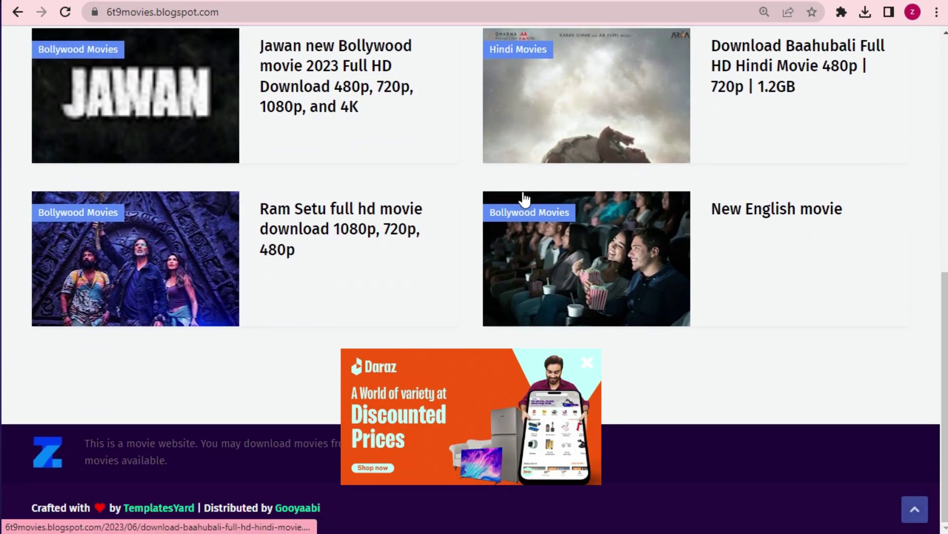
scroll(525, 198, up, 8)
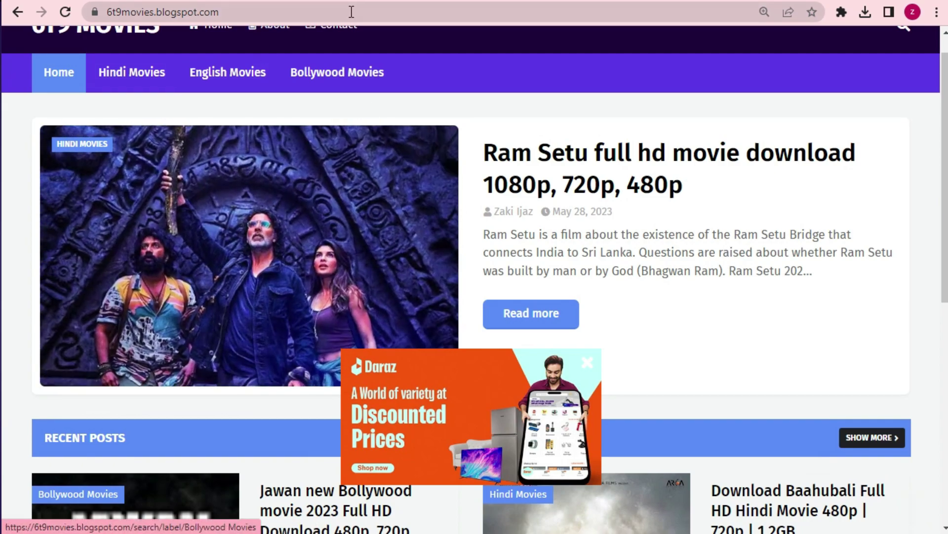
click(445, 2)
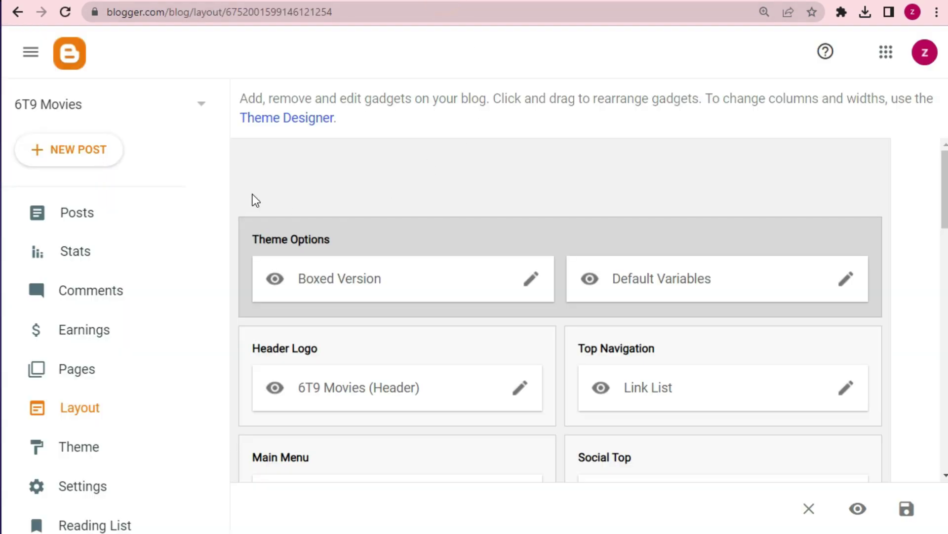
click(304, 2)
click(531, 431)
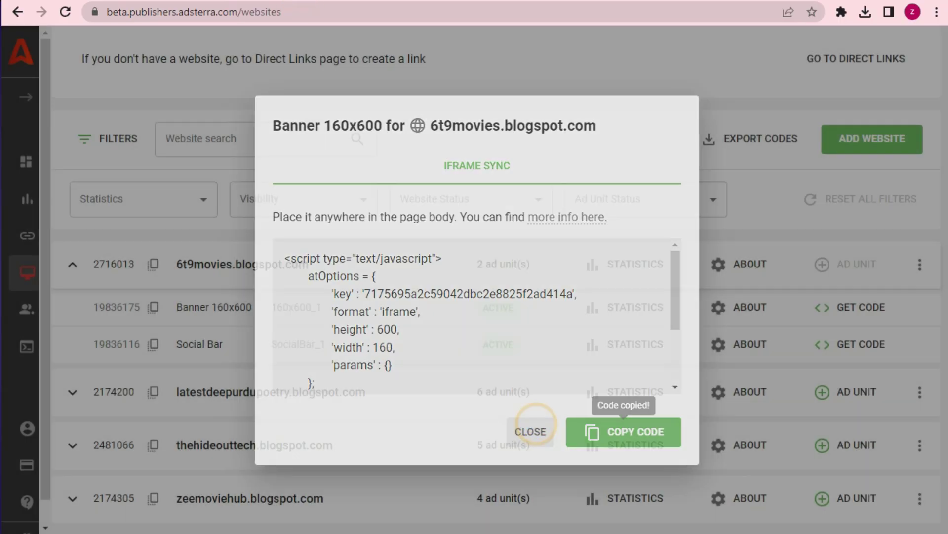
click(514, 2)
Step: Scroll to the Sidebar Right section and choose Add a Gadget there
scroll(864, 434, down, 5)
scroll(784, 378, up, 5)
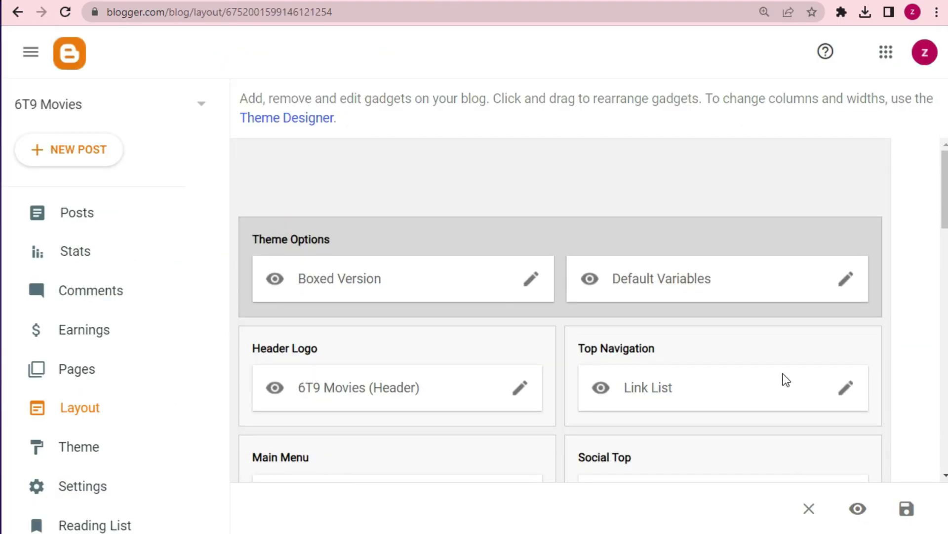
scroll(786, 379, down, 3)
scroll(786, 379, down, 5)
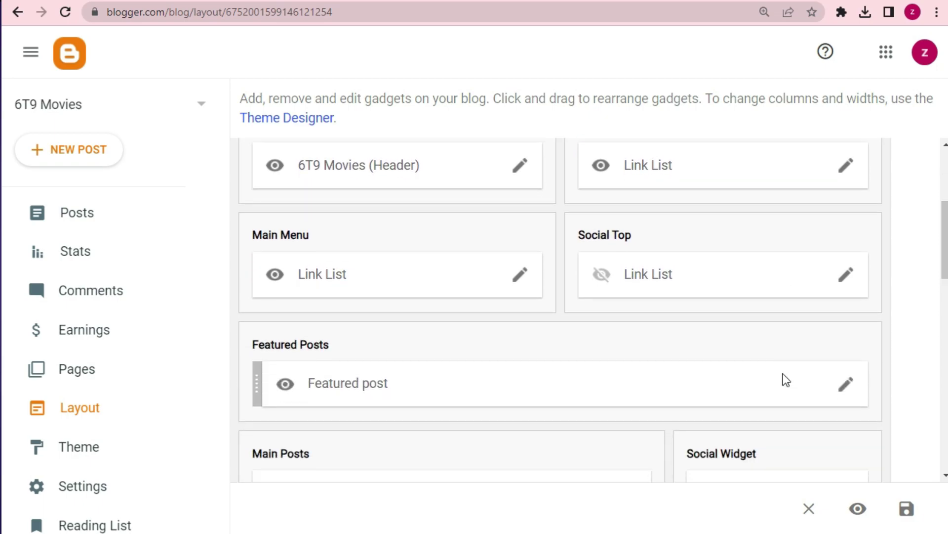
scroll(788, 379, down, 3)
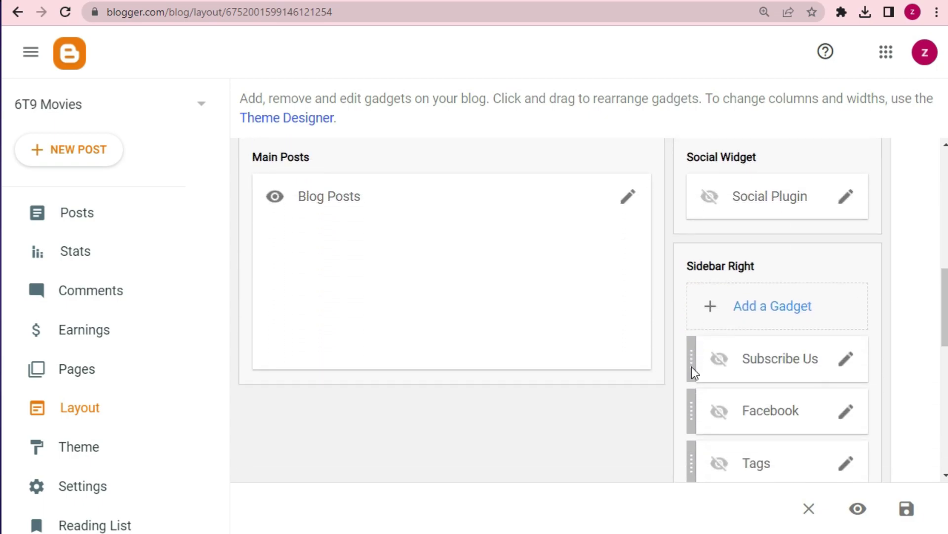
scroll(527, 360, down, 9)
scroll(528, 357, down, 2)
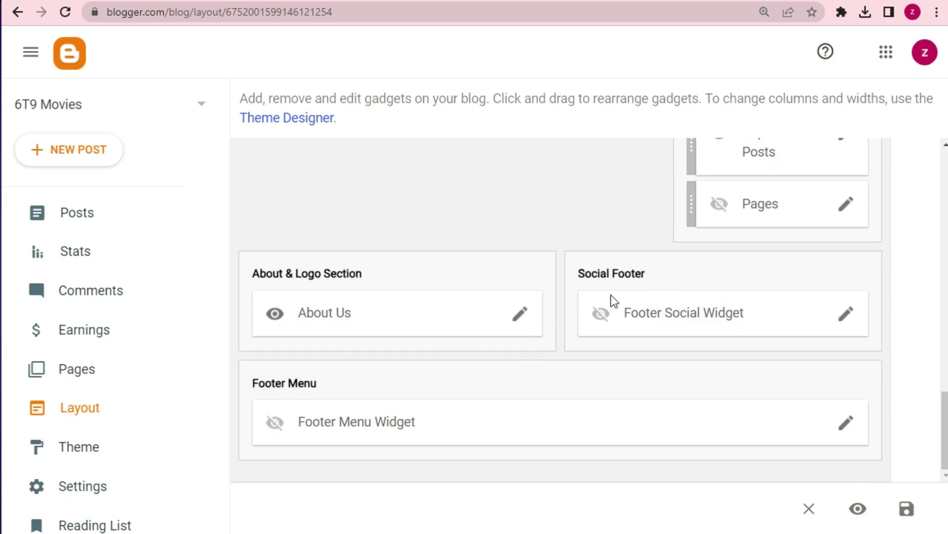
scroll(793, 286, up, 10)
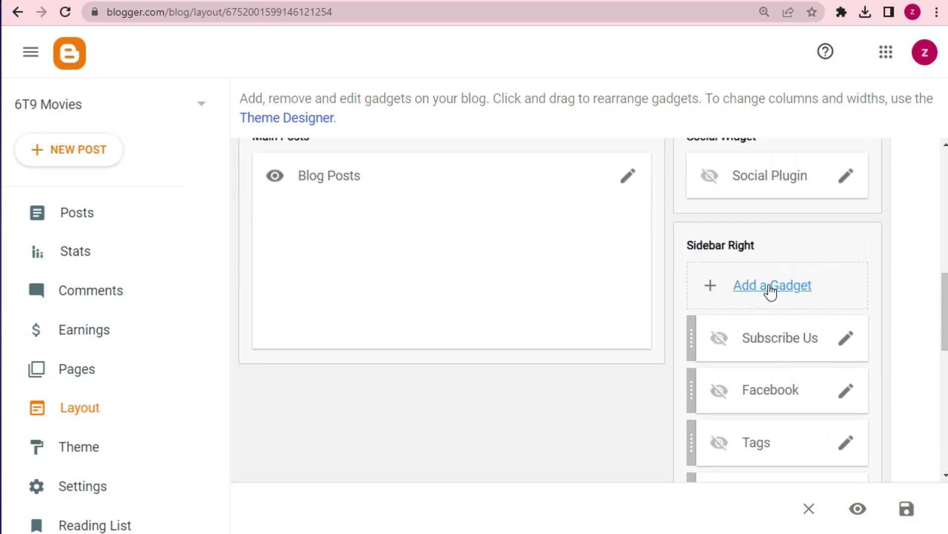
scroll(851, 318, up, 2)
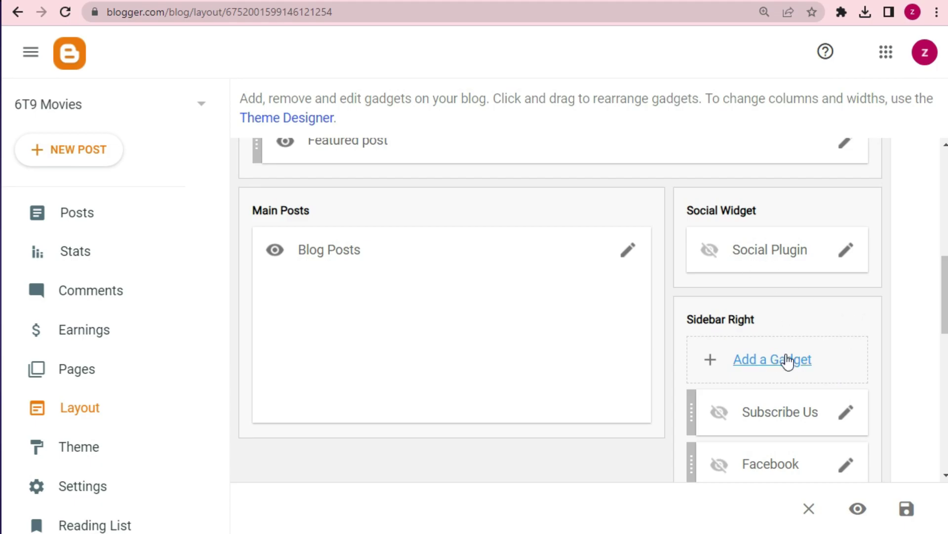
click(784, 372)
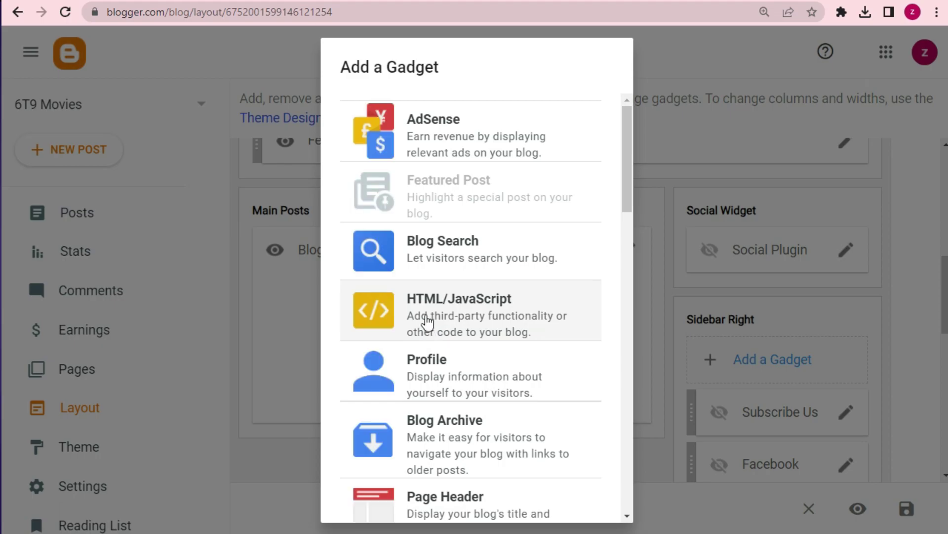
Step: Save an HTML/JavaScript gadget titled 'Must Click Here' containing the 160x600 banner script, then save the layout
click(453, 304)
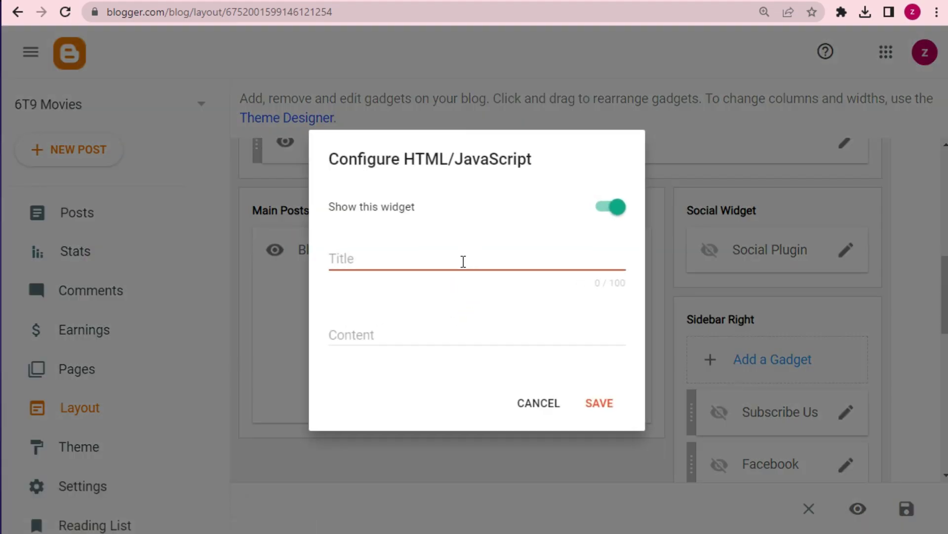
click(418, 328)
text(<script type="text/javascript"> 	atOptions = { 		'key' : '7175695a2c59042dbc2e8825f2ad414a', 		'format' : 'iframe', 		'height' : 600, 		'width' : 160, 		'params' : {} 	}; 	document.write('<scr' + 'ipt type="text/javascript" src="http' + (location.protocol === 'https:' ? 's' : '') + '://www.profitabledisplaynetwork.com/7175695a2c59042dbc2e8825f2ad414a/invoke.js"></scr' + 'ipt>'); </script>)
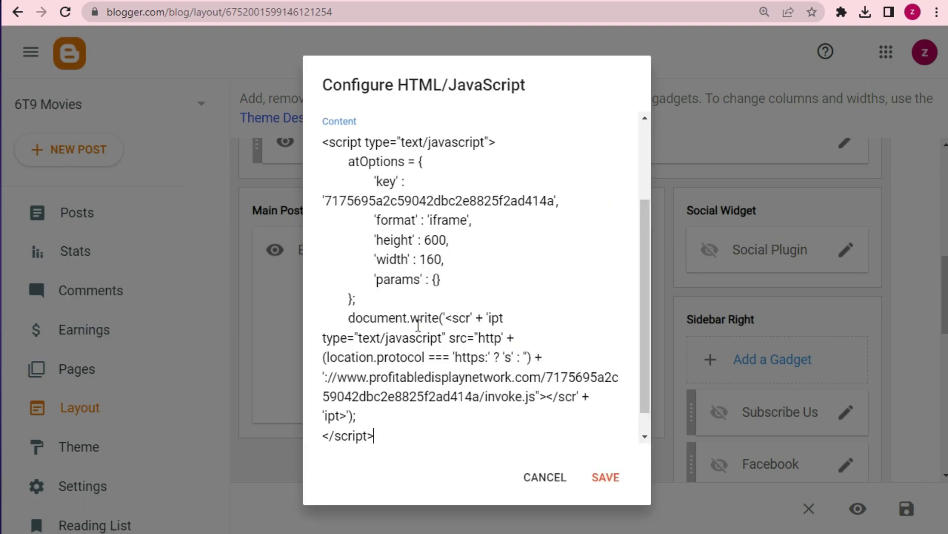
click(415, 191)
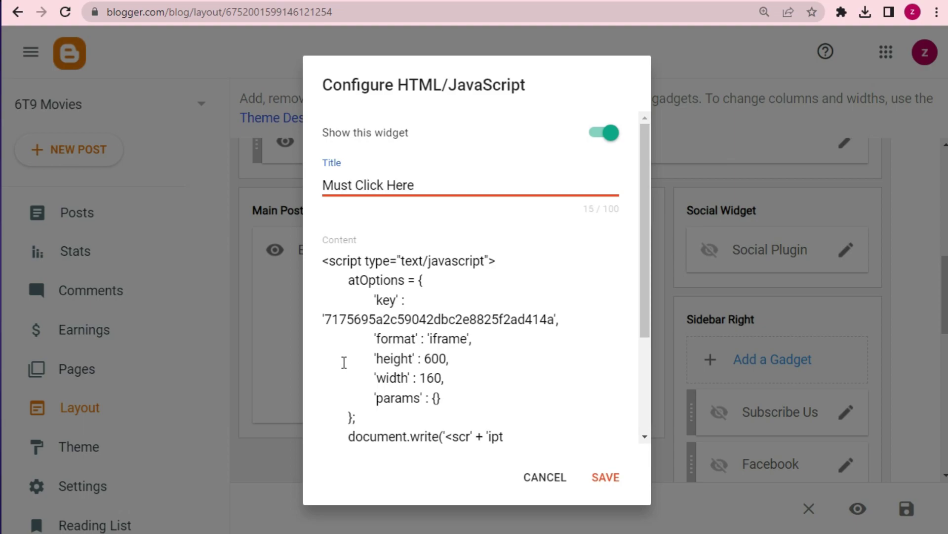
click(603, 484)
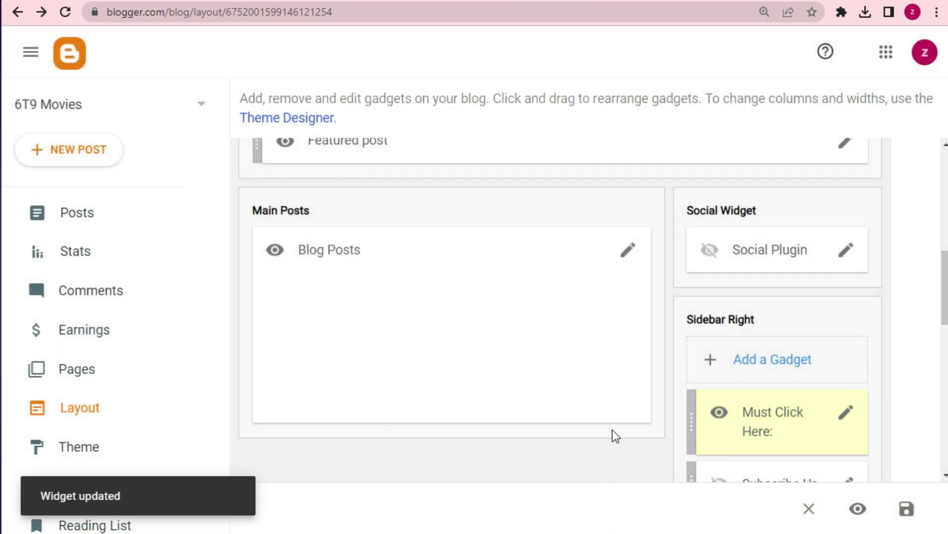
click(914, 517)
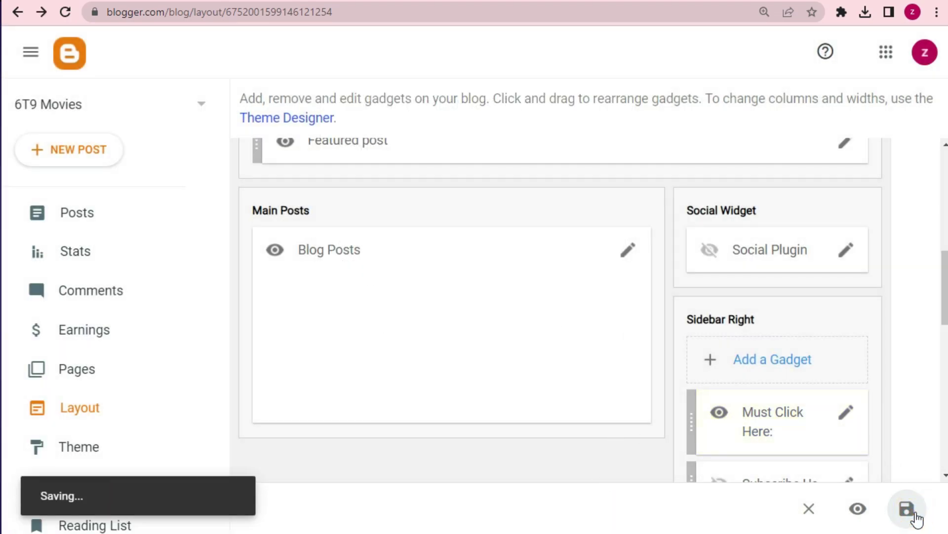
Step: Switch to the live 6T9 Movies blog and open the Jawan post to check the sidebar ad
click(252, 3)
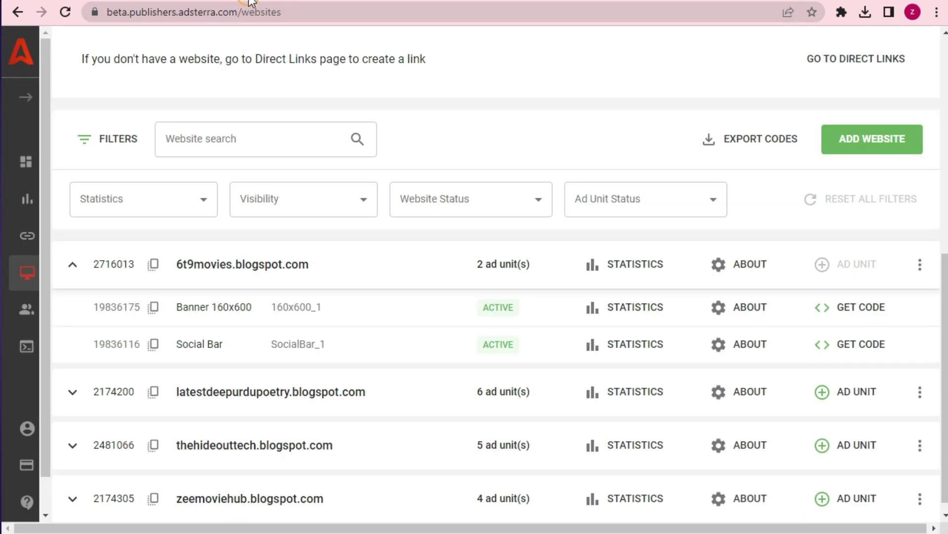
click(101, 1)
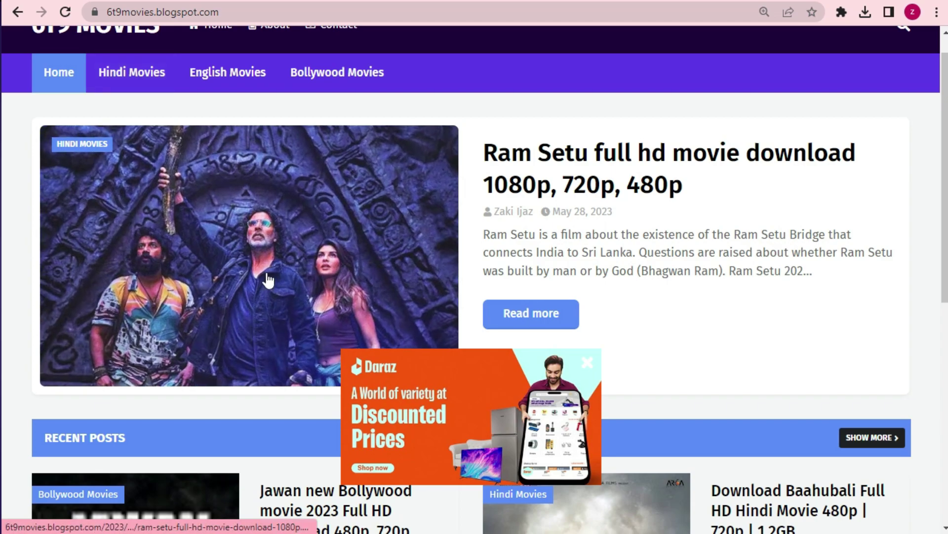
scroll(267, 280, down, 5)
click(304, 306)
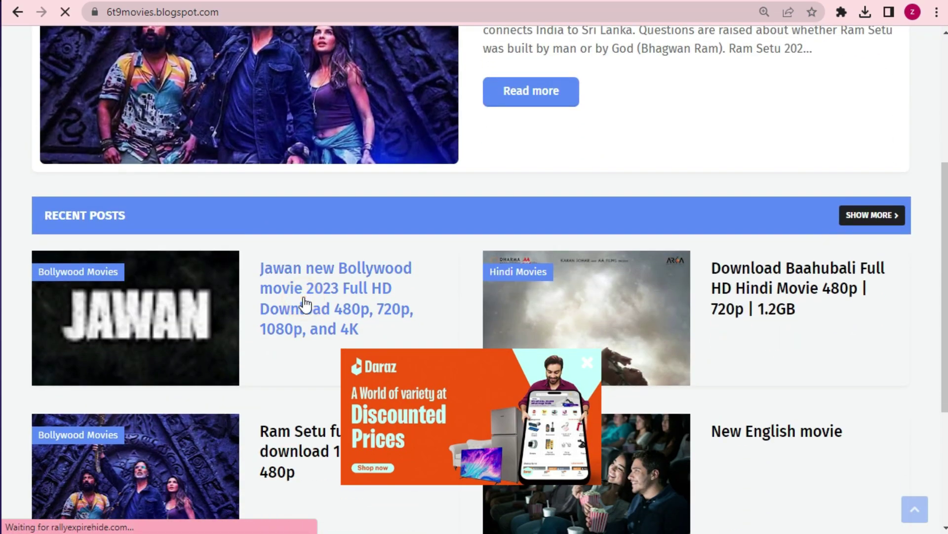
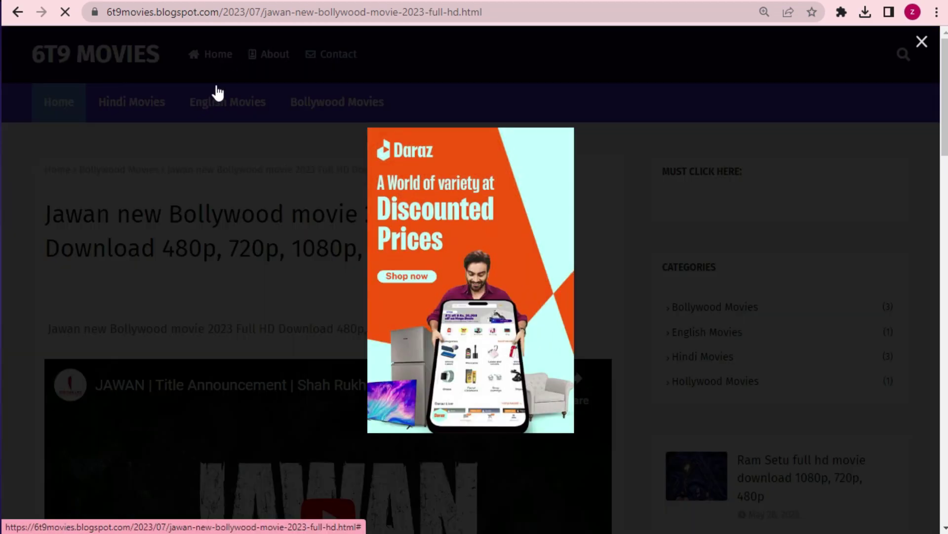
Step: Dismiss the Daraz ad covering the Jawan post and scroll through the article
click(921, 42)
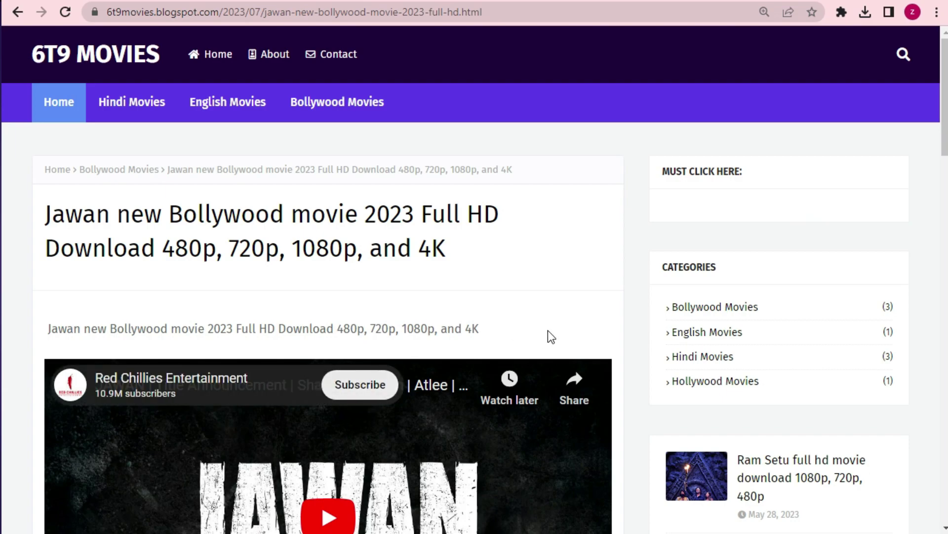
scroll(773, 223, down, 3)
scroll(789, 173, up, 1)
scroll(765, 100, up, 2)
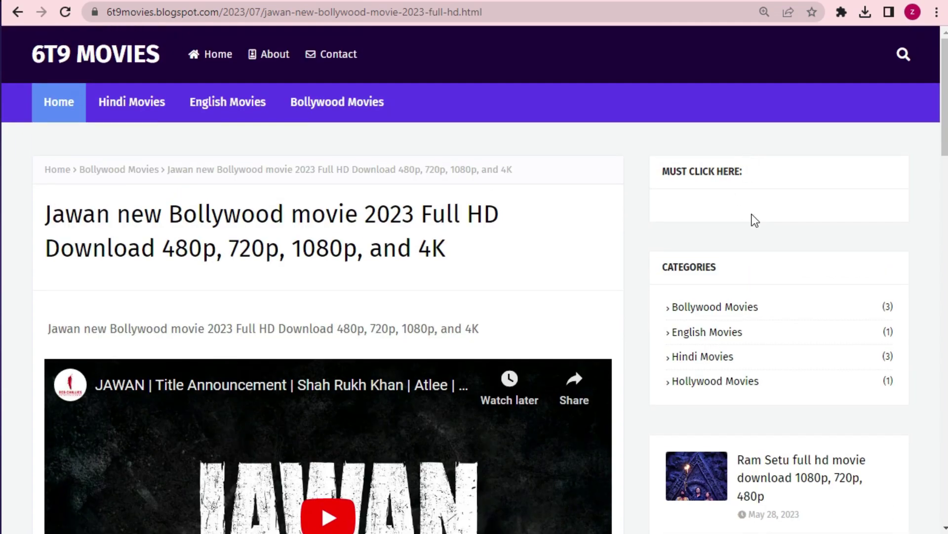
click(430, 12)
Step: Go back to the Blogger Layout page and open the Must Click Here: gadget's settings
key(alt+Left)
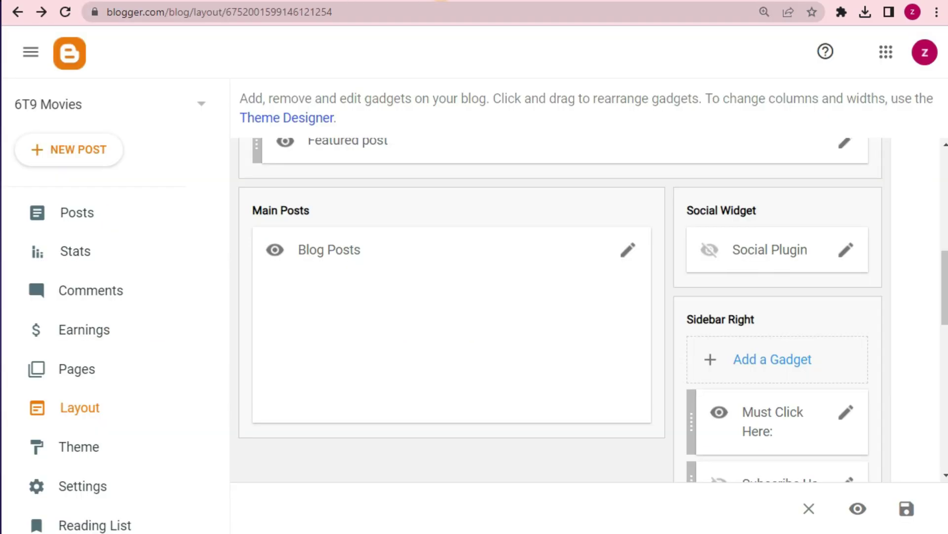
scroll(851, 425, down, 2)
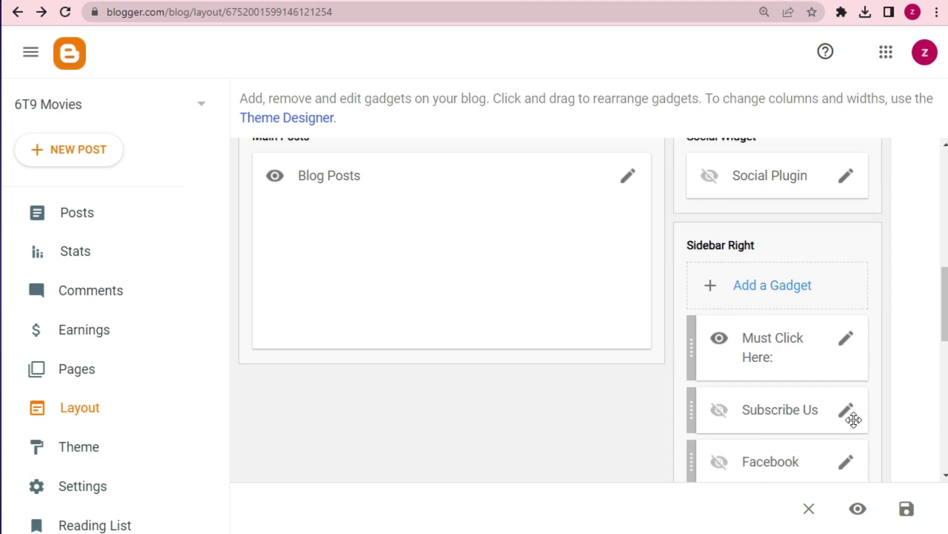
scroll(874, 321, up, 2)
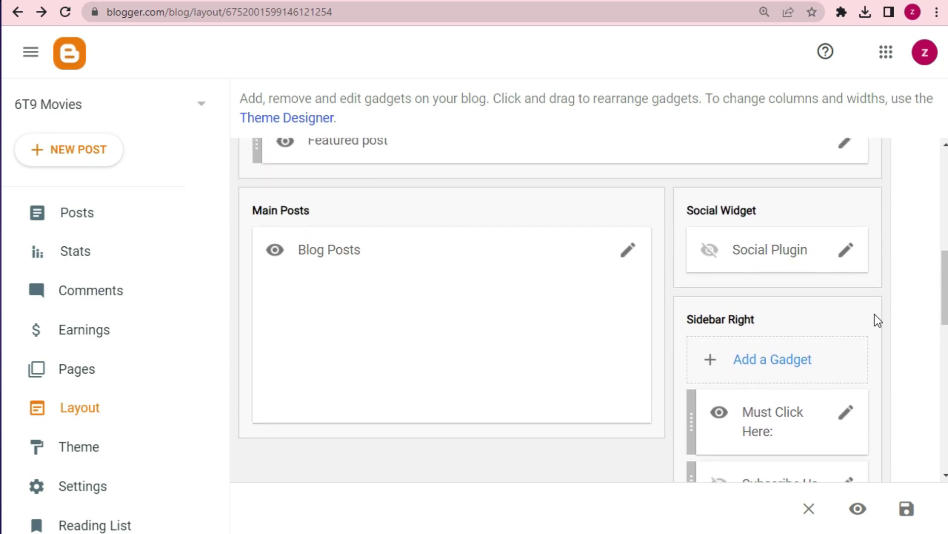
scroll(860, 321, down, 2)
click(846, 341)
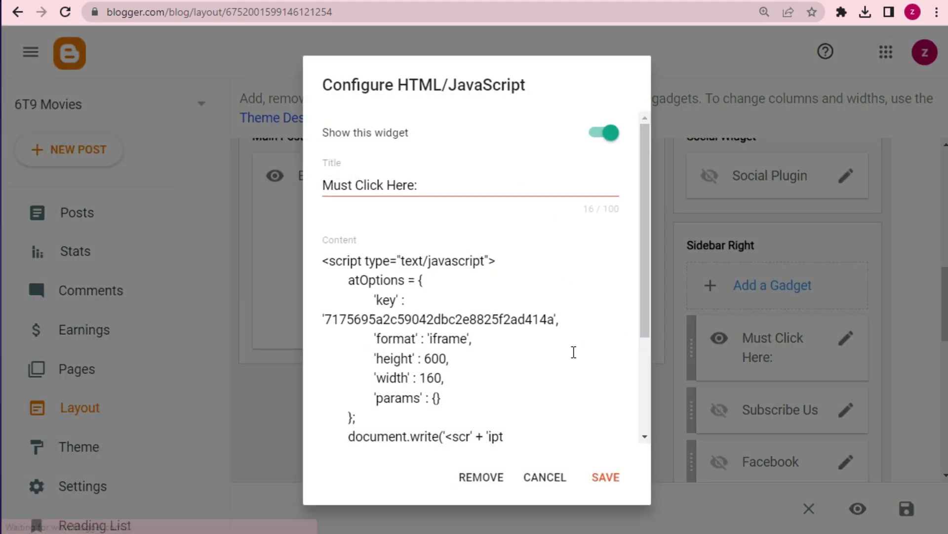
scroll(571, 349, down, 2)
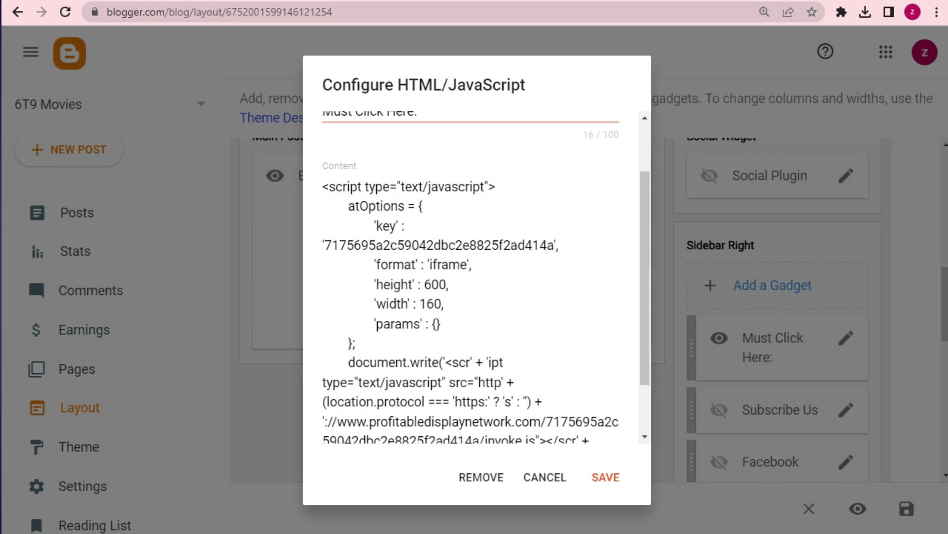
Step: Check the live Jawan post, closing the ad that slid in, then return to the gadget
click(303, 2)
click(109, 3)
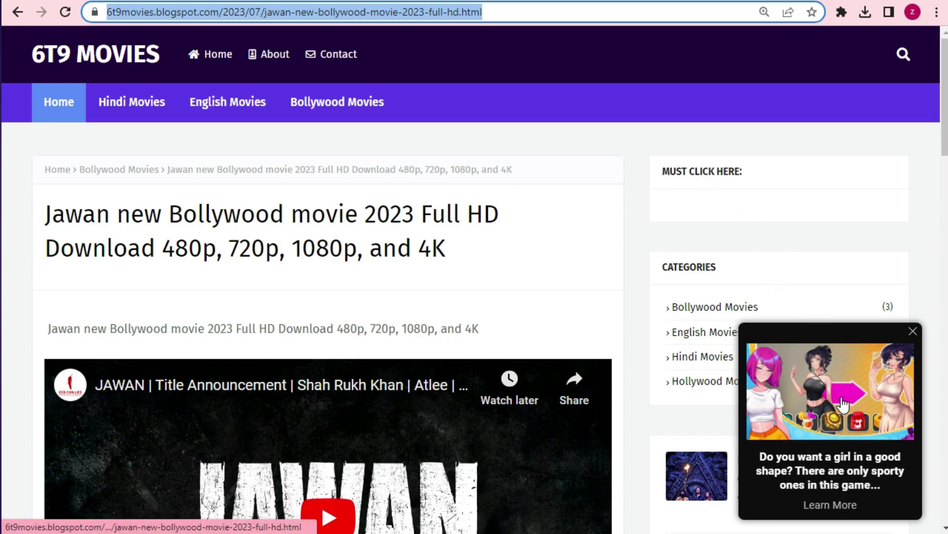
click(913, 331)
scroll(475, 366, down, 5)
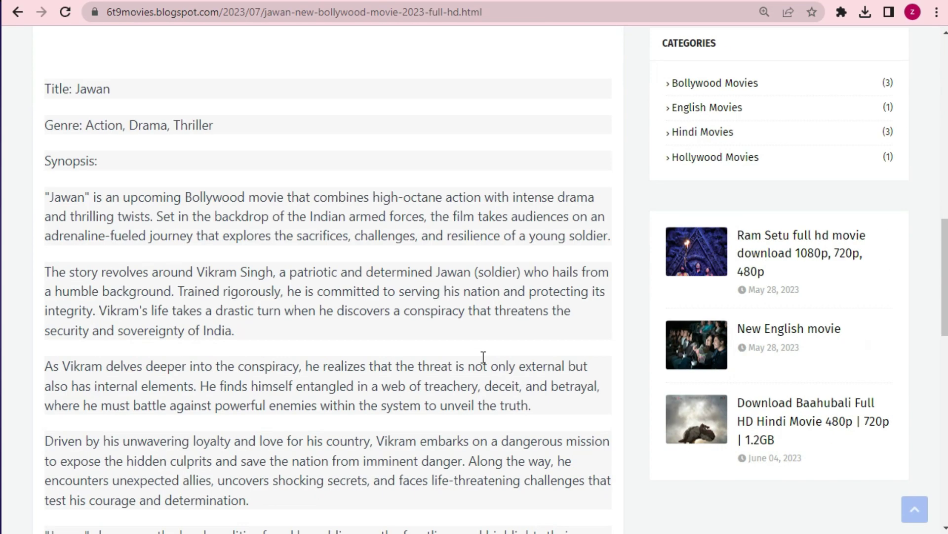
scroll(487, 357, down, 15)
scroll(807, 108, up, 15)
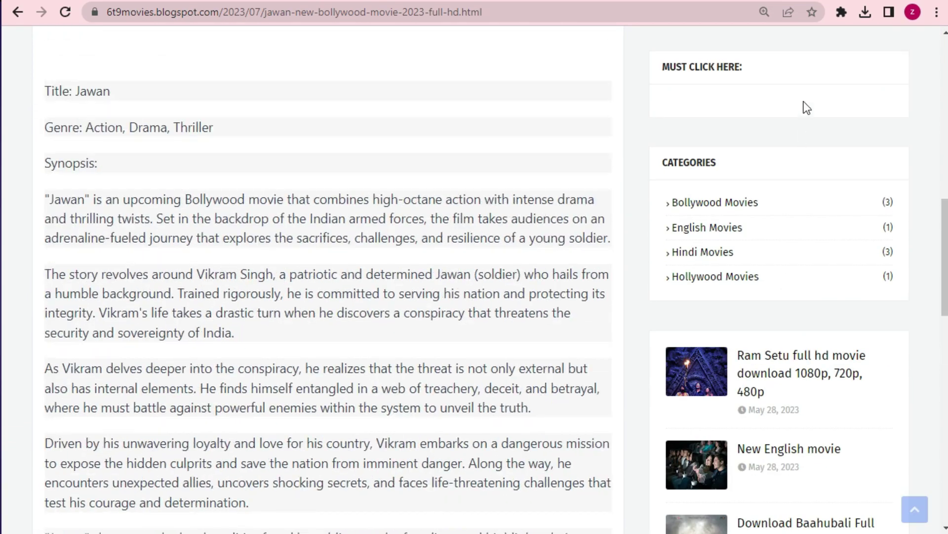
click(492, 5)
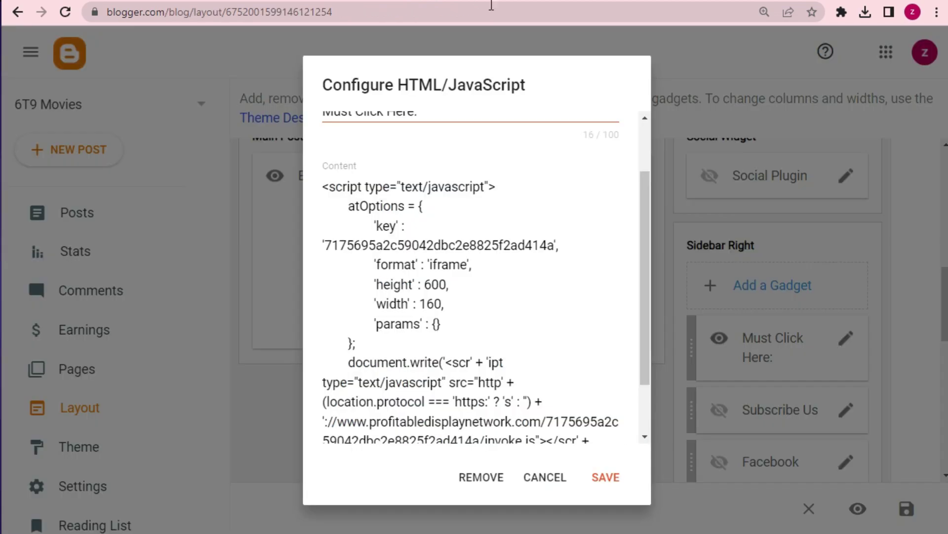
Step: Delete the 'Must Click Here:' title and save the gadget without a title
scroll(544, 237, up, 3)
click(444, 180)
triple_click(445, 177)
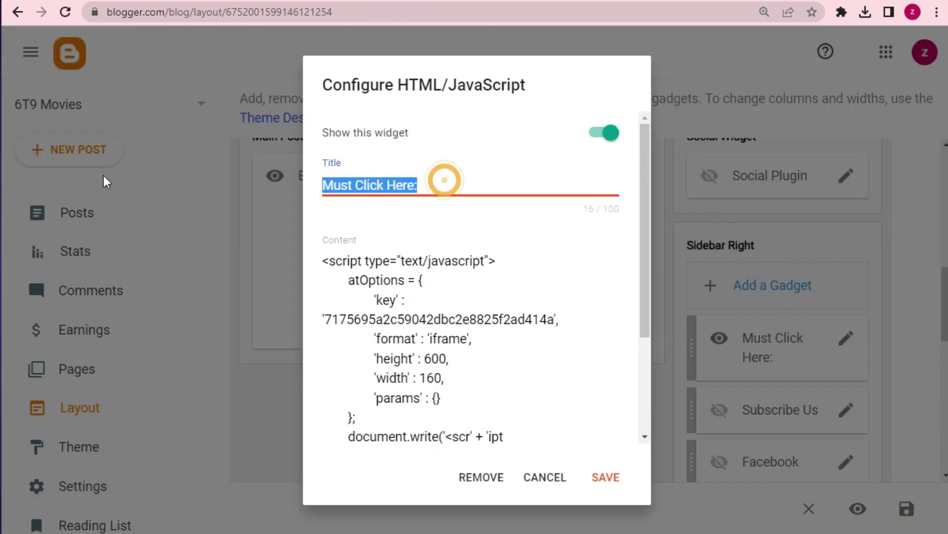
key(BackSpace)
click(628, 480)
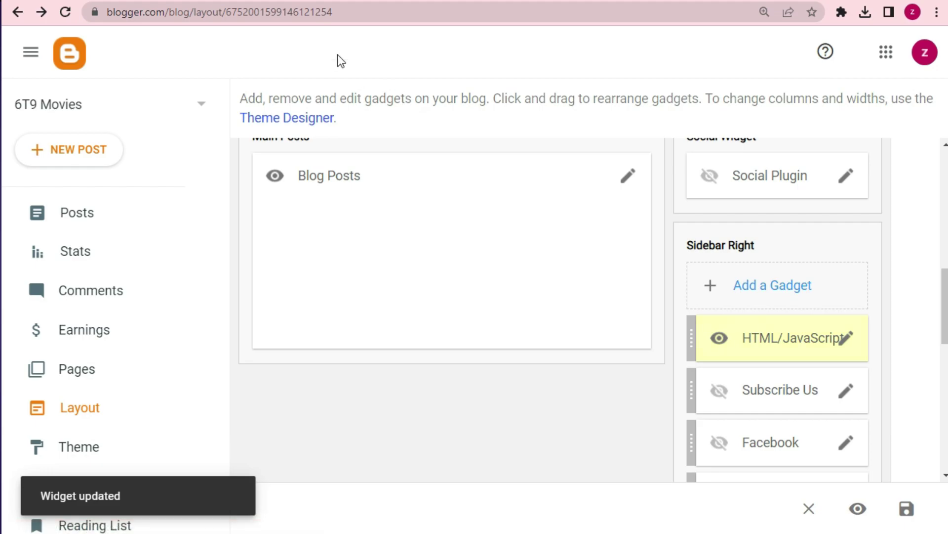
click(297, 5)
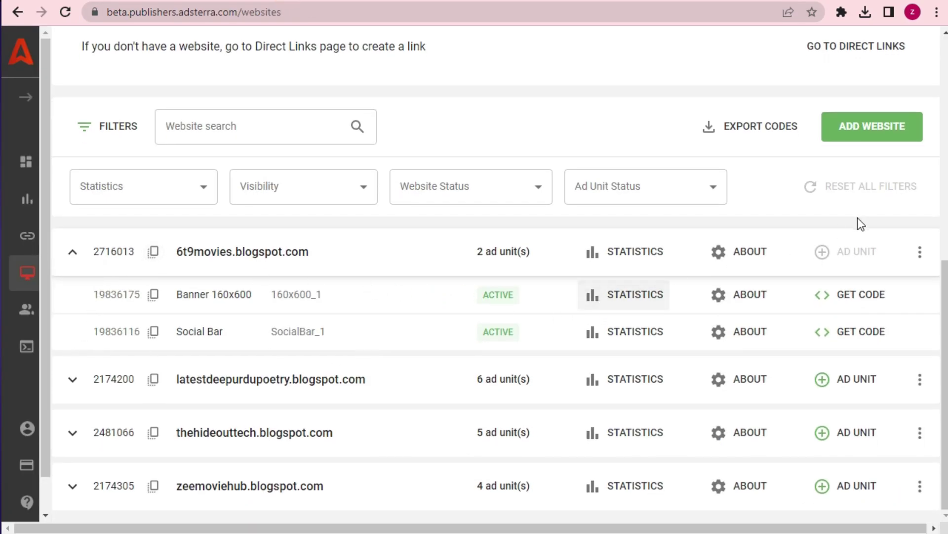
Step: Reload the Adsterra websites list and start a new ad unit for 6t9movies.blogspot.com
click(73, 252)
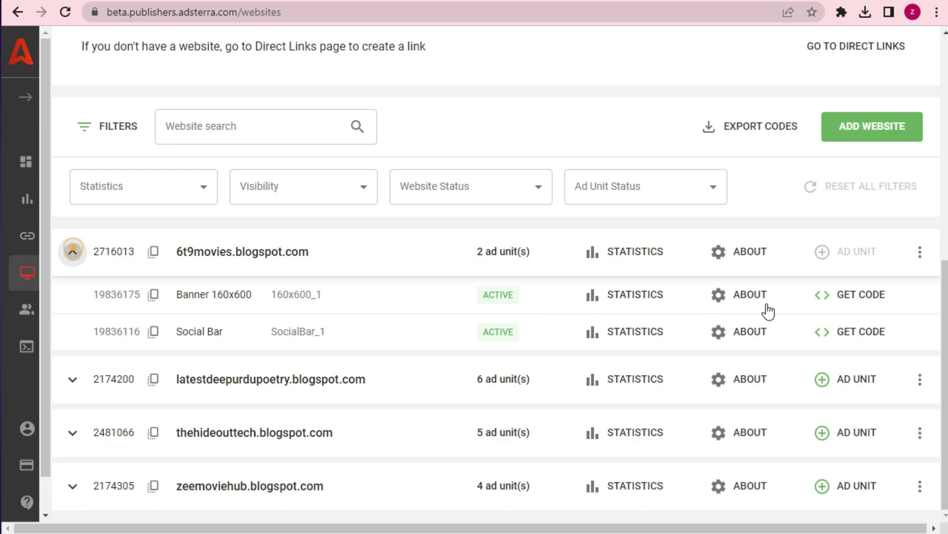
click(20, 168)
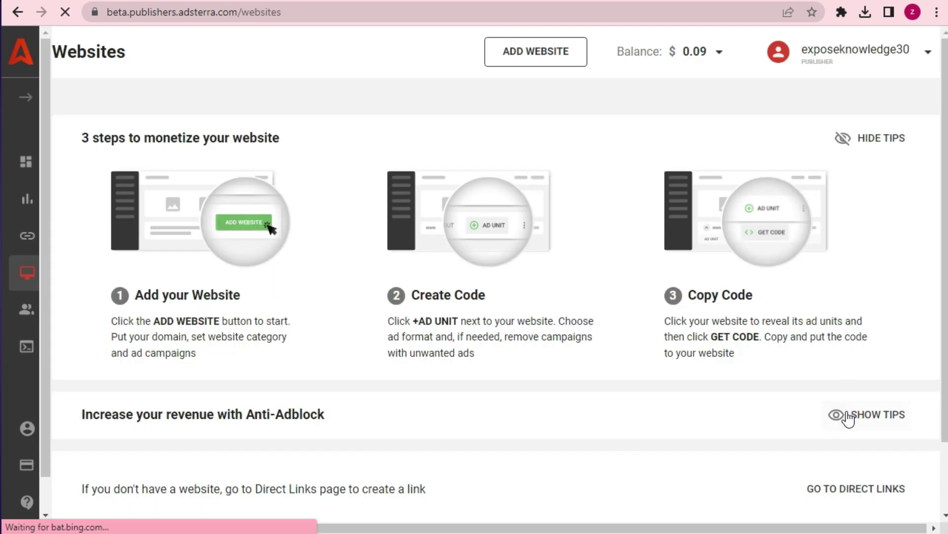
scroll(842, 420, down, 2)
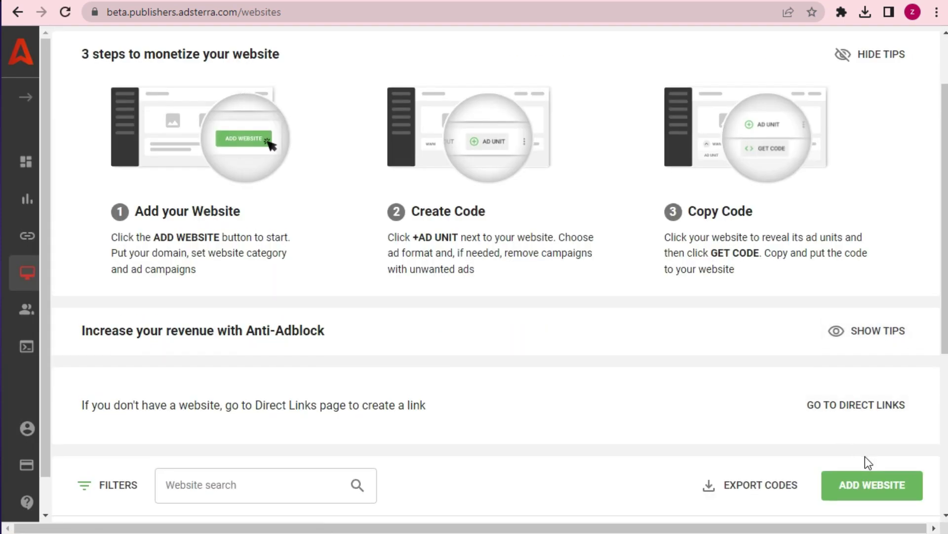
scroll(864, 459, down, 4)
scroll(875, 396, down, 2)
click(854, 324)
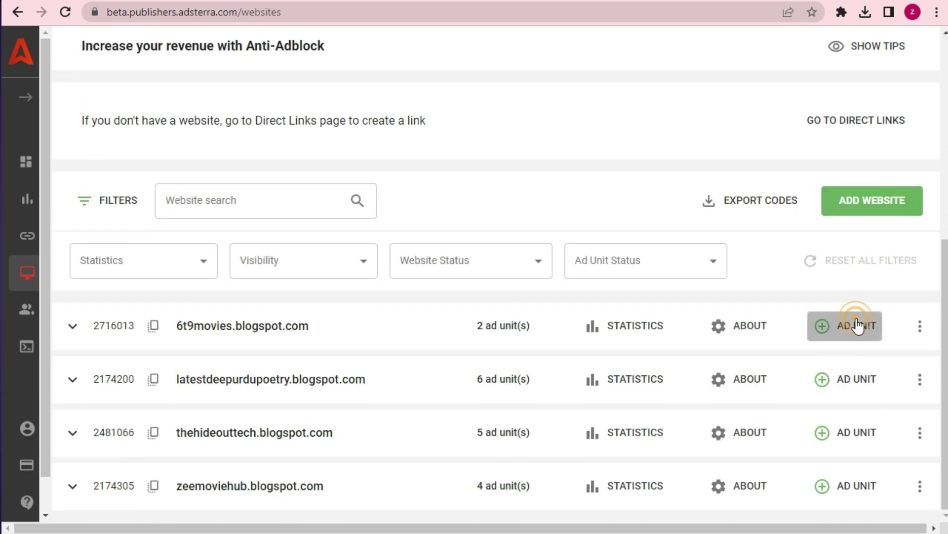
scroll(265, 384, down, 2)
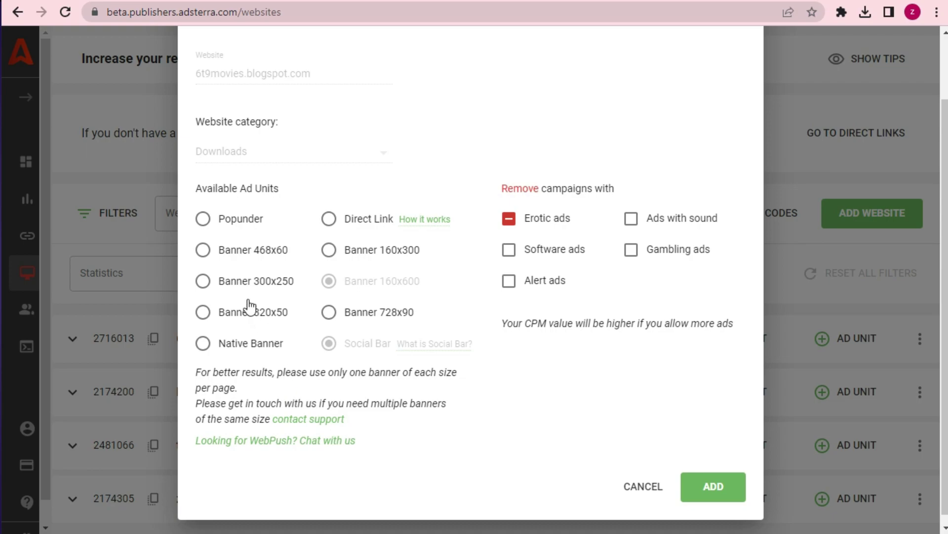
scroll(301, 311, down, 1)
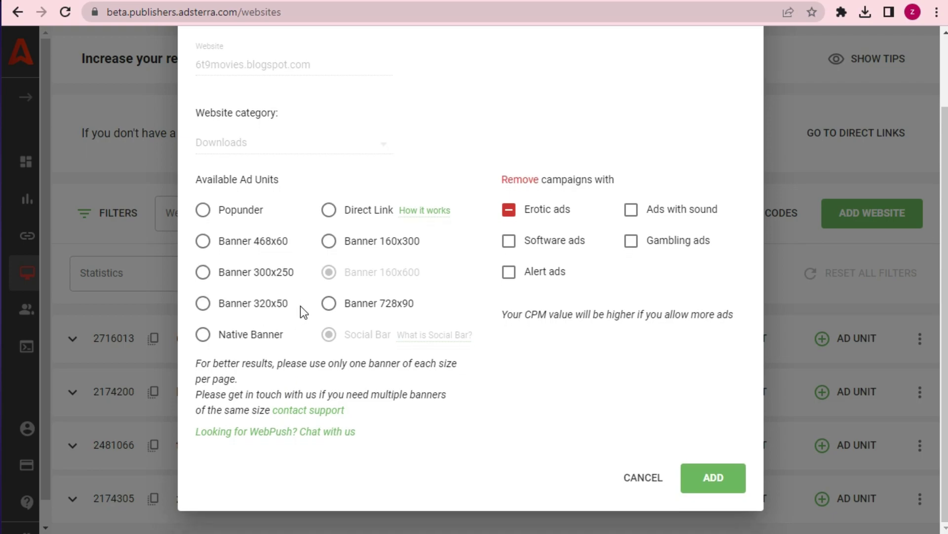
Step: Choose the Banner 300x250 format, submit the unit, and acknowledge the confirmation
click(203, 338)
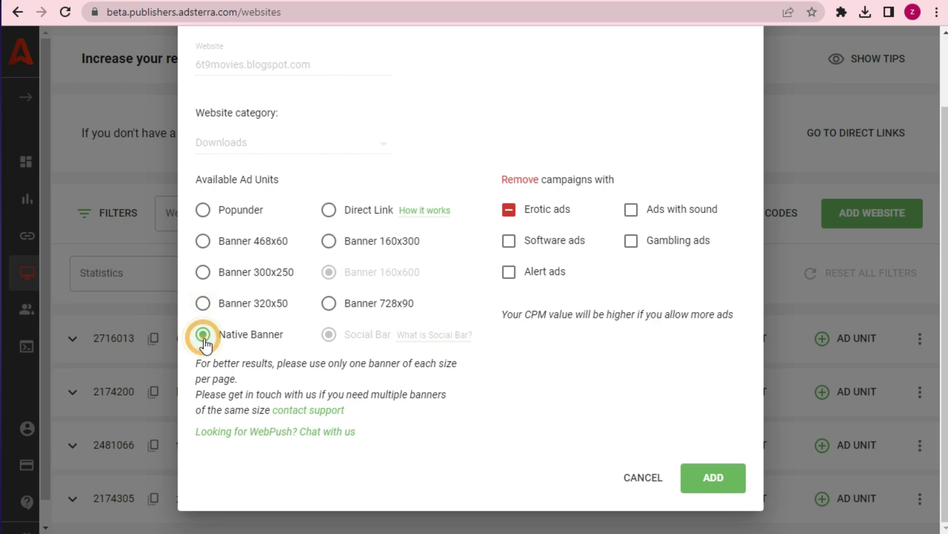
click(204, 304)
click(210, 275)
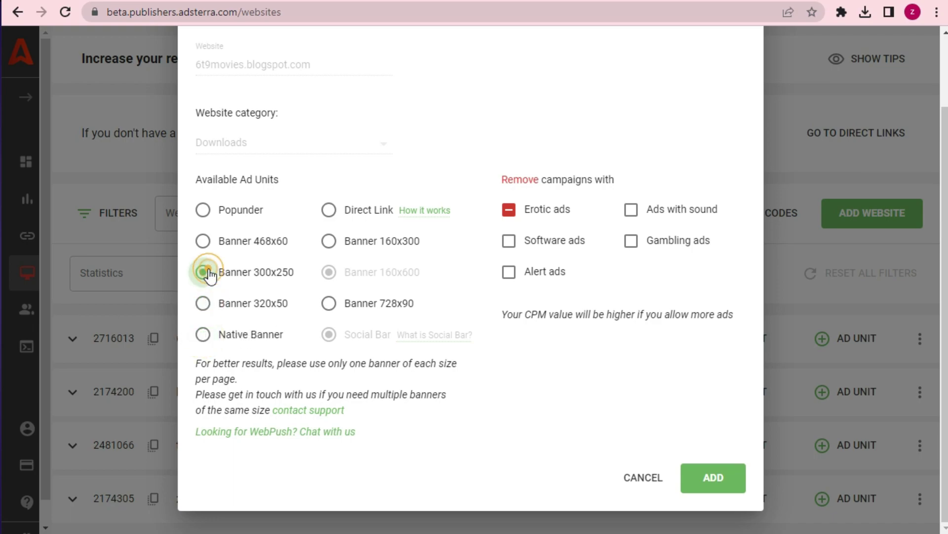
click(212, 245)
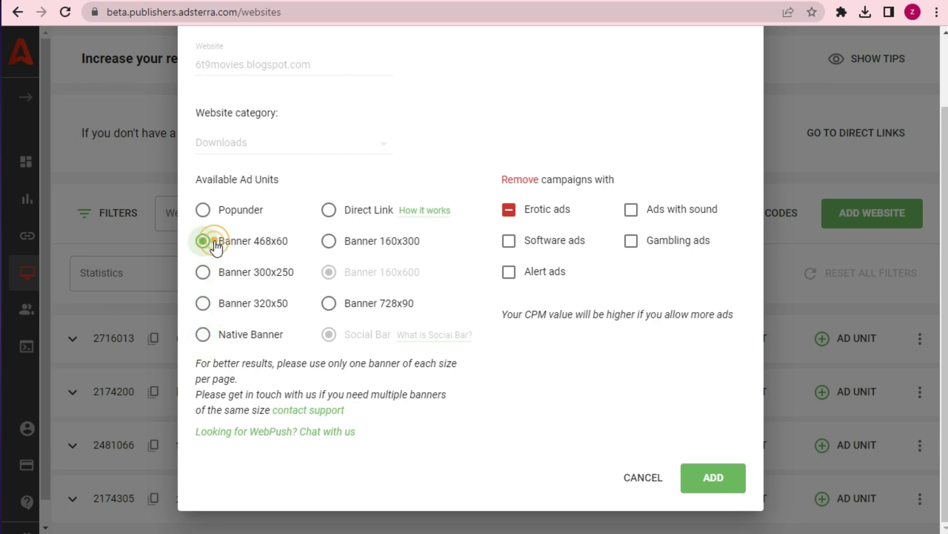
click(209, 278)
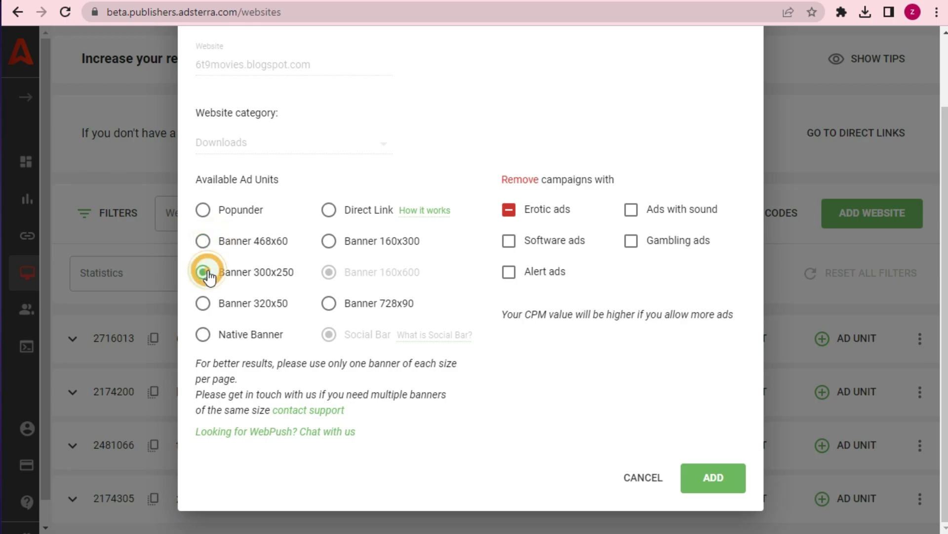
click(717, 478)
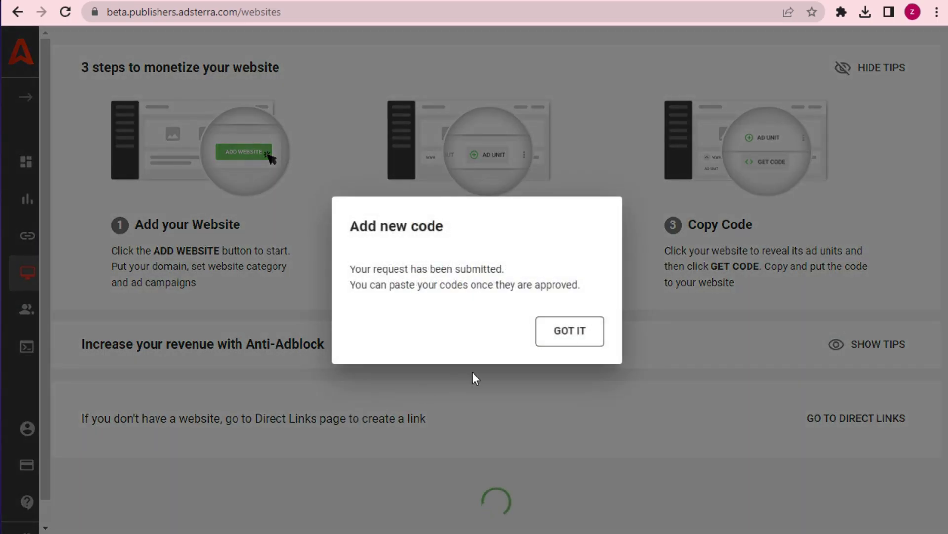
click(568, 331)
scroll(420, 359, down, 6)
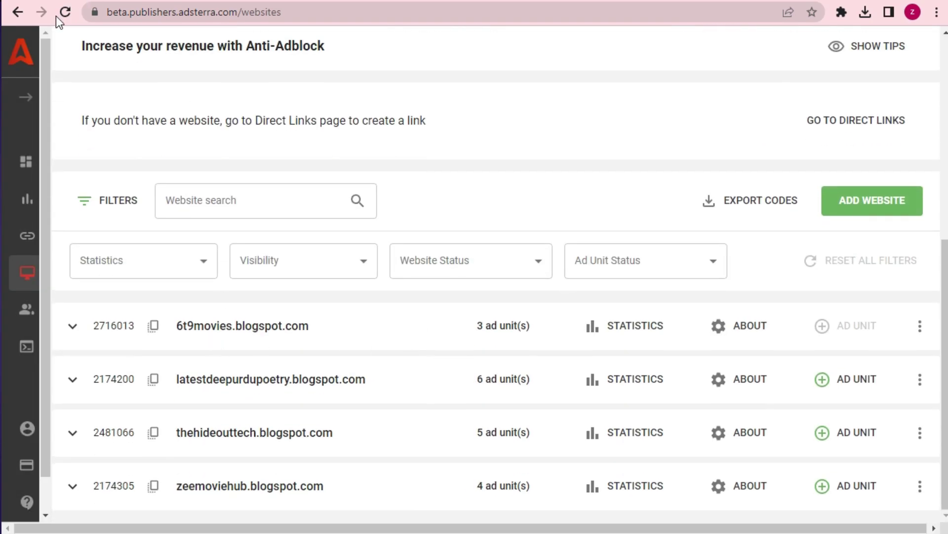
Step: Reload the Jawan post and scroll through it and the sidebar, looking for the ad
click(69, 1)
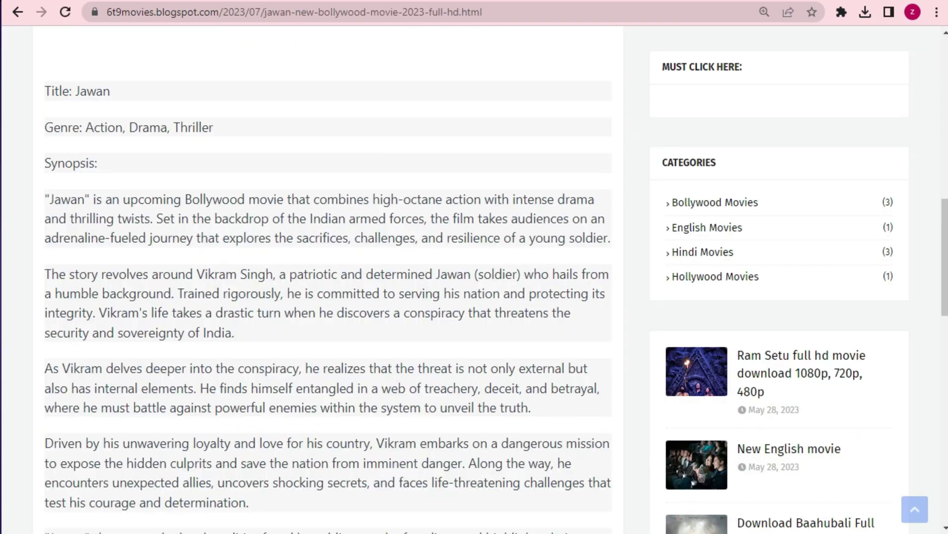
click(65, 11)
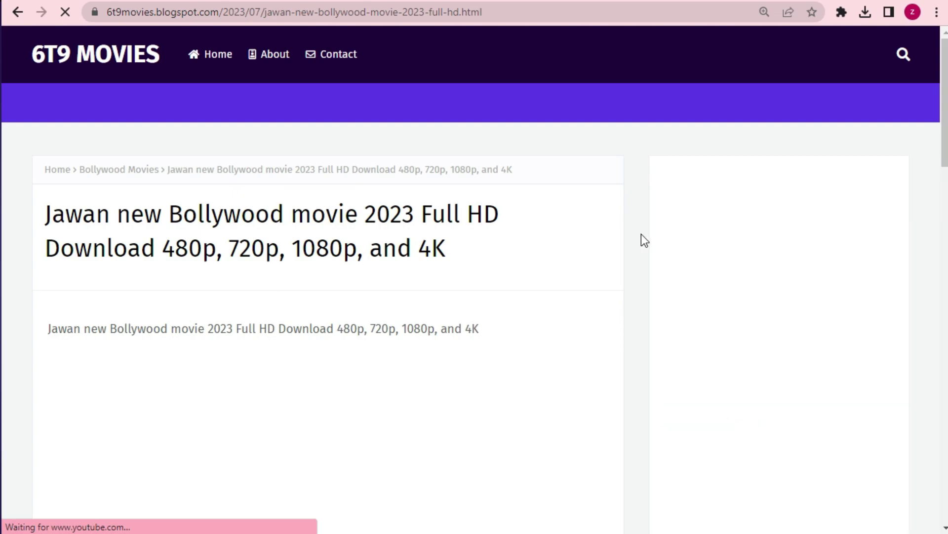
scroll(641, 234, down, 4)
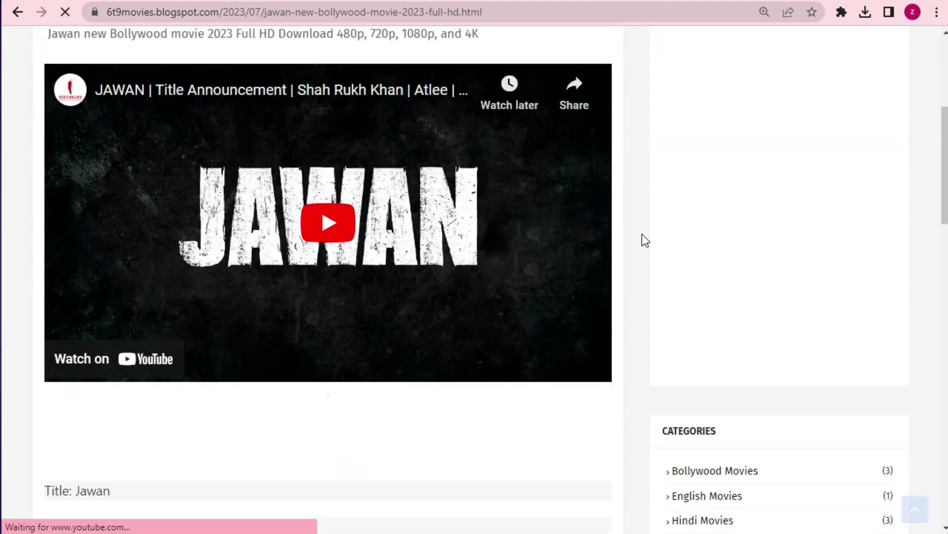
scroll(645, 241, down, 15)
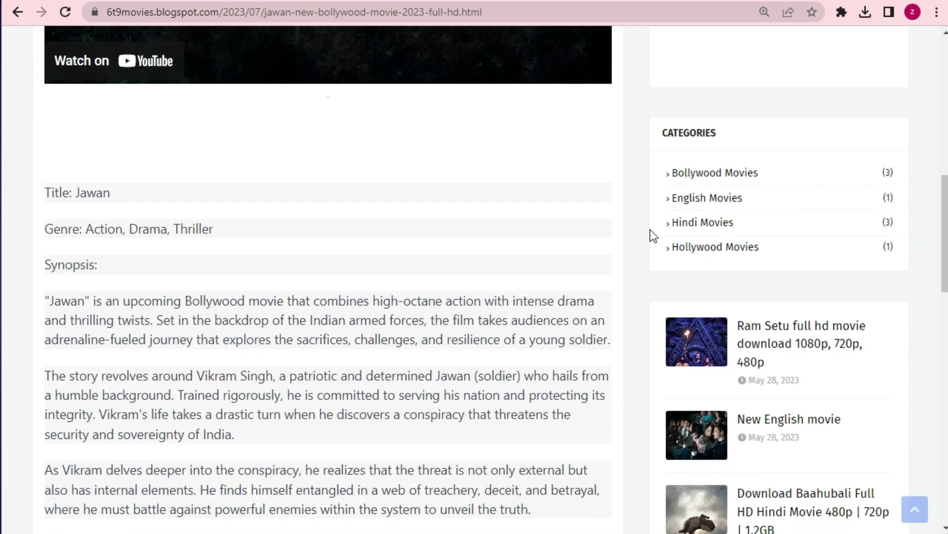
scroll(650, 229, down, 20)
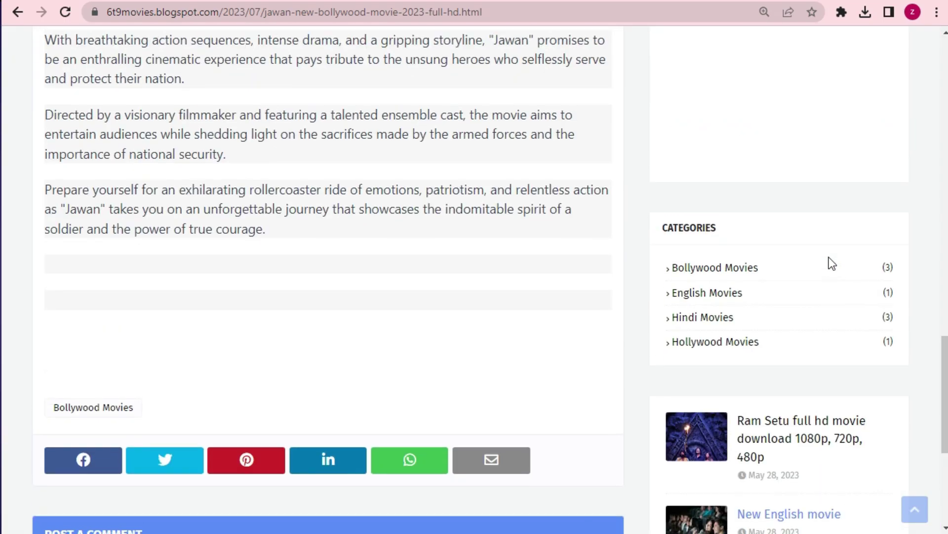
scroll(832, 263, up, 20)
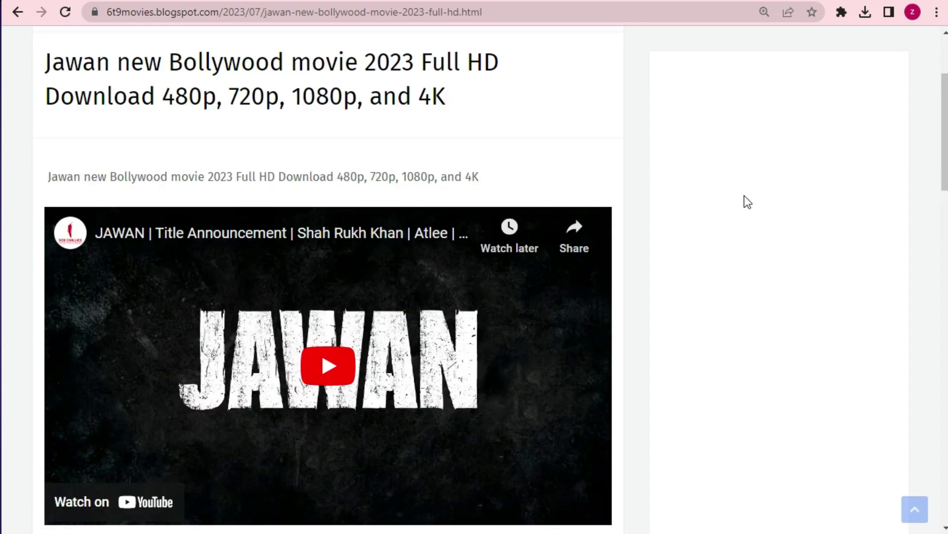
scroll(747, 202, up, 3)
scroll(724, 324, down, 20)
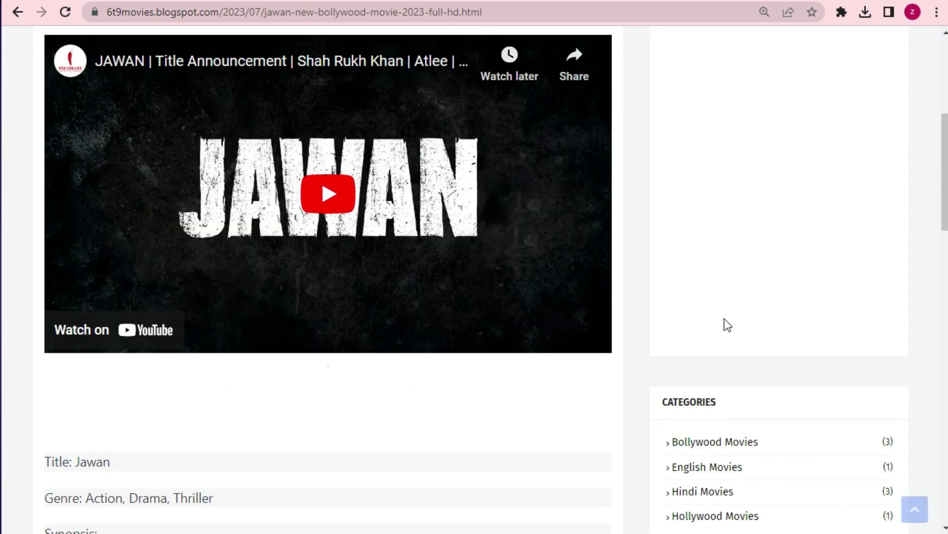
click(291, 2)
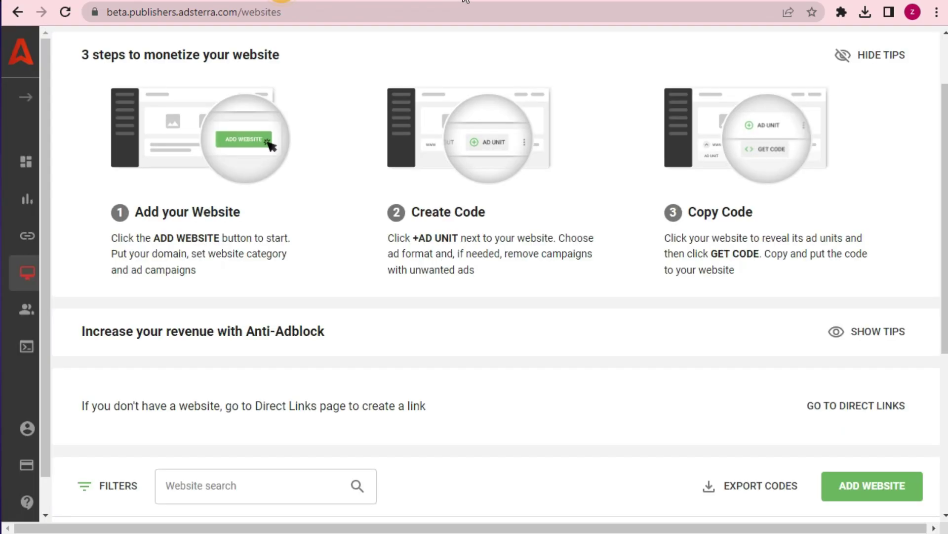
Step: Expand 6t9movies.blogspot.com's ad units and refresh to update the Banner 300x250 status
scroll(502, 308, down, 5)
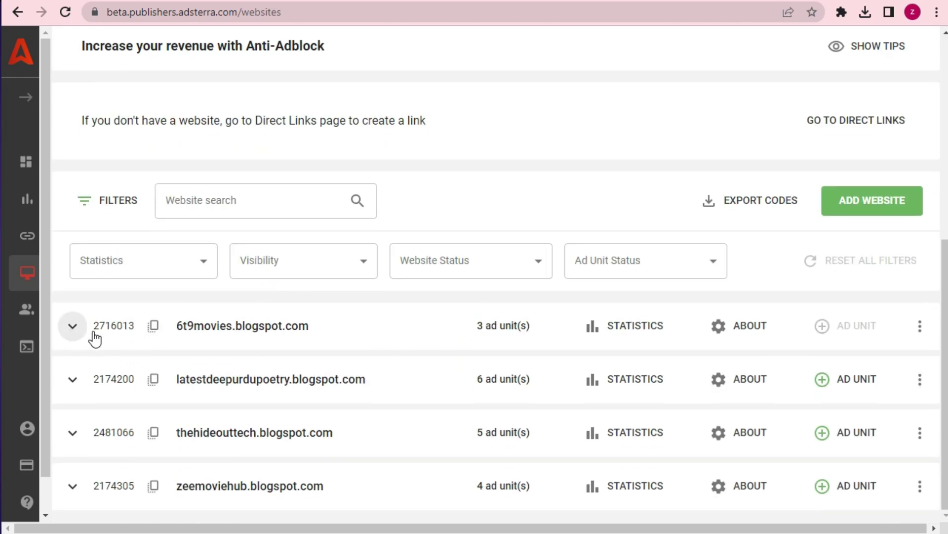
click(73, 325)
scroll(375, 383, down, 2)
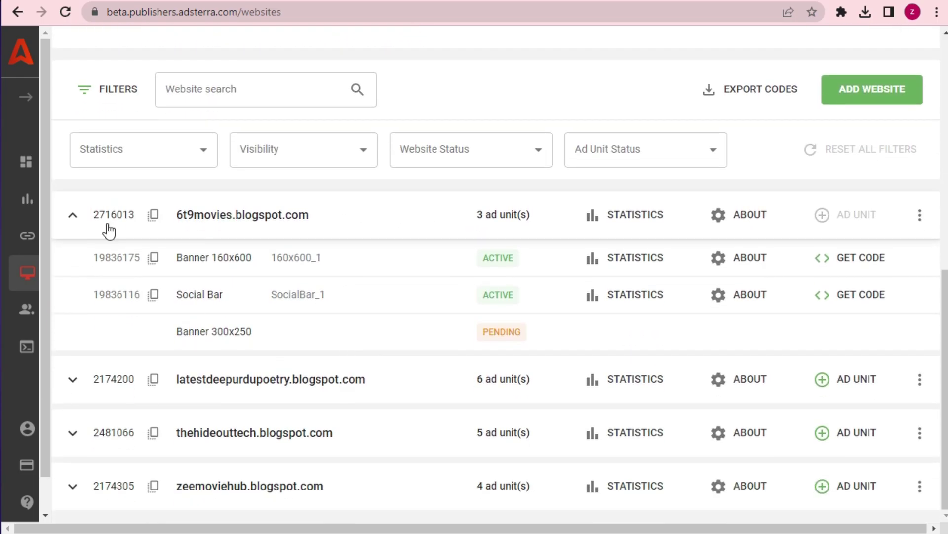
click(67, 12)
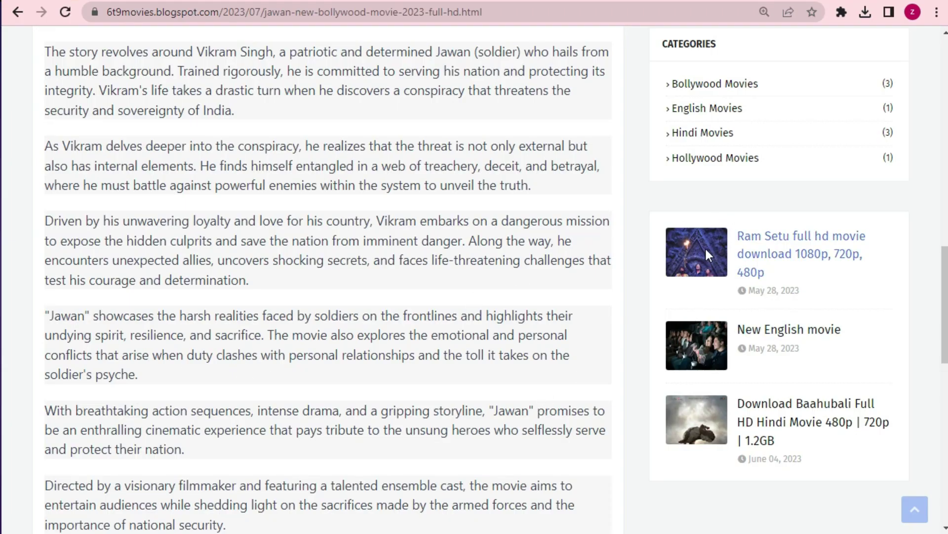
scroll(716, 250, up, 7)
scroll(386, 288, up, 10)
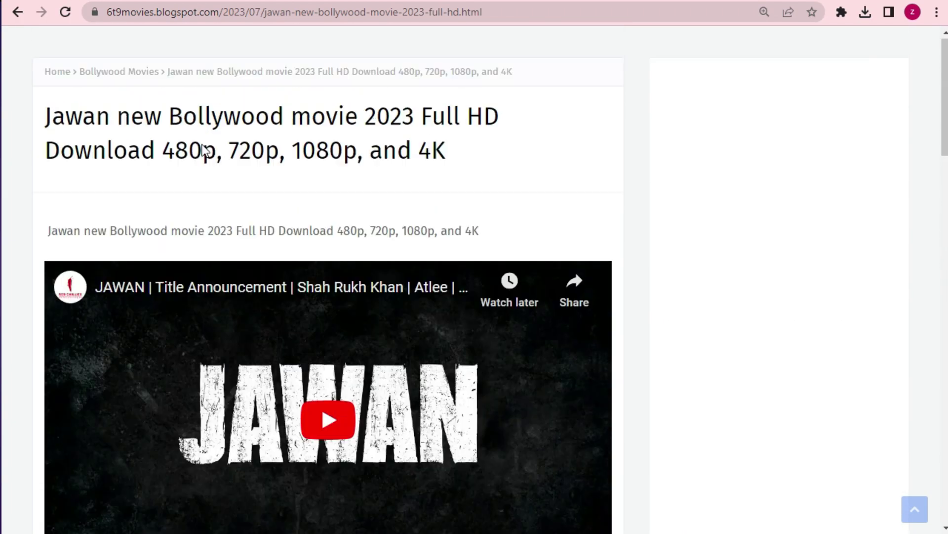
Step: Reload and re-expand 6t9movies' units, comparing them with latestdeepurdupoetry.blogspot.com's ad units
click(65, 12)
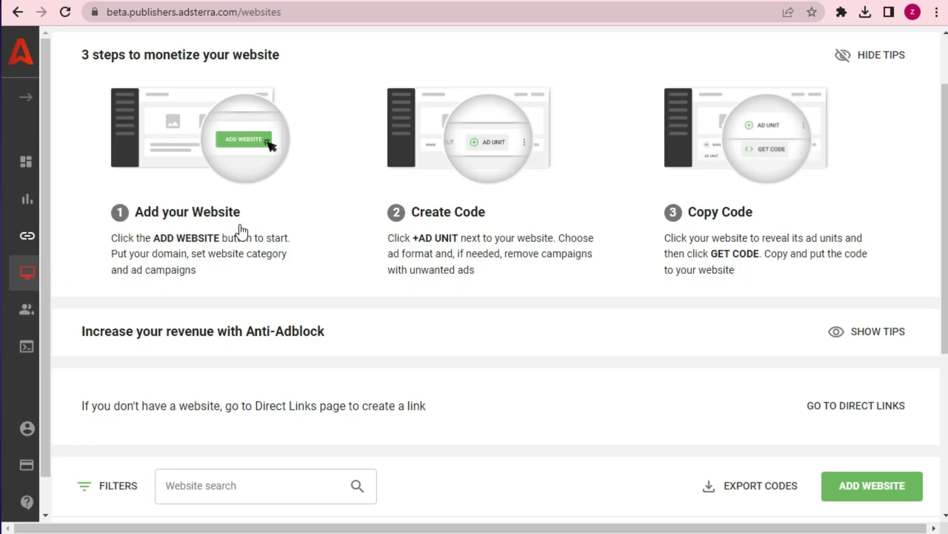
scroll(572, 357, down, 5)
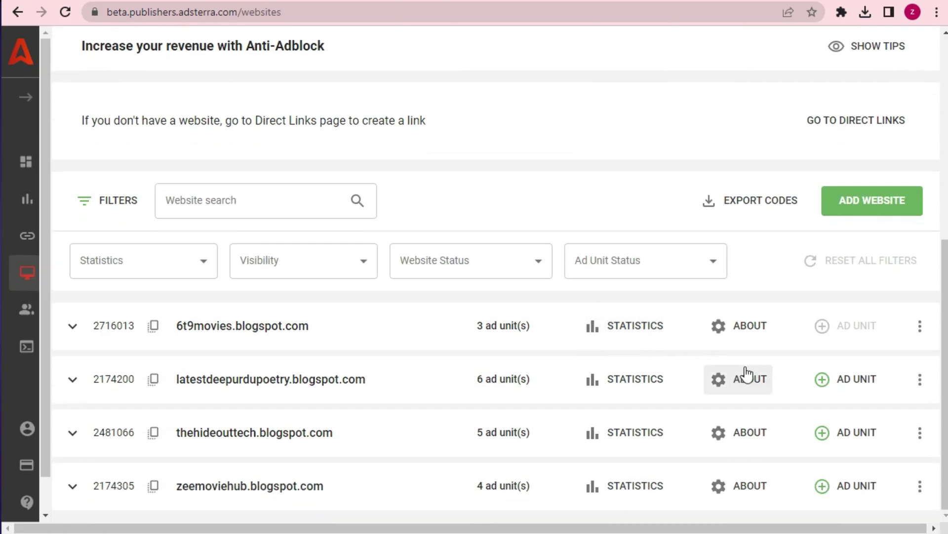
click(76, 334)
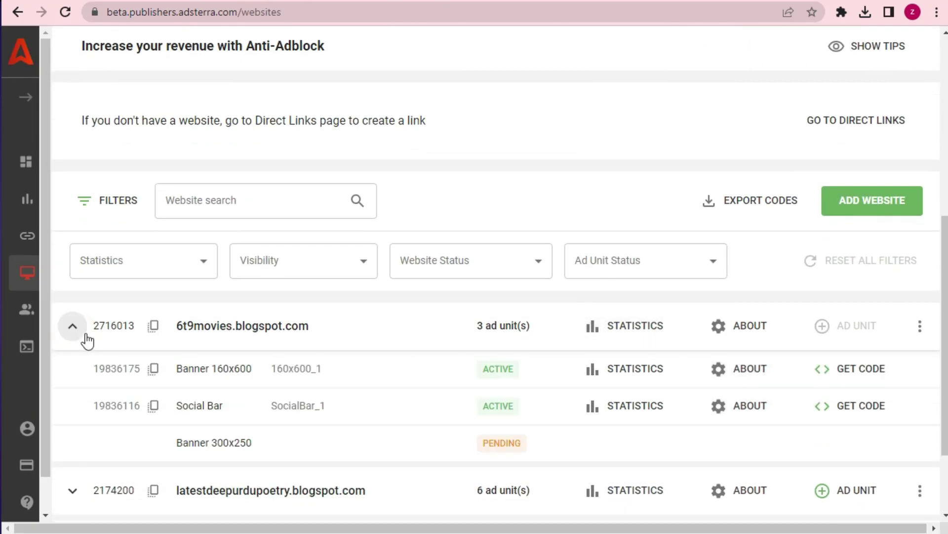
scroll(597, 381, down, 2)
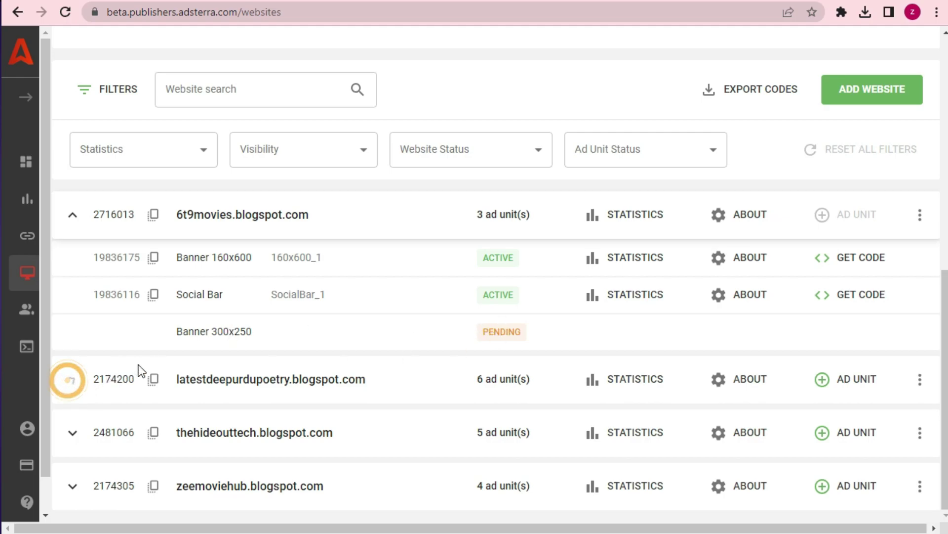
click(69, 380)
scroll(140, 366, down, 4)
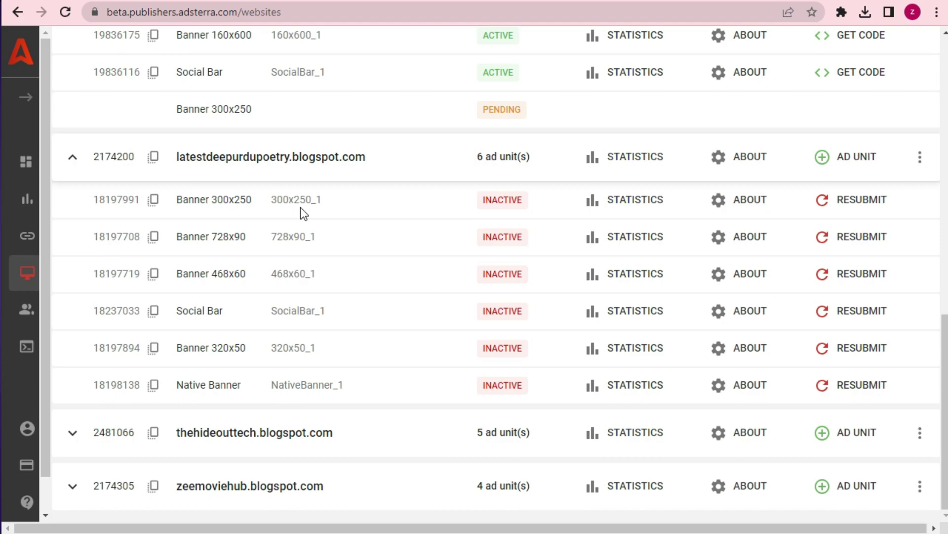
scroll(302, 212, up, 4)
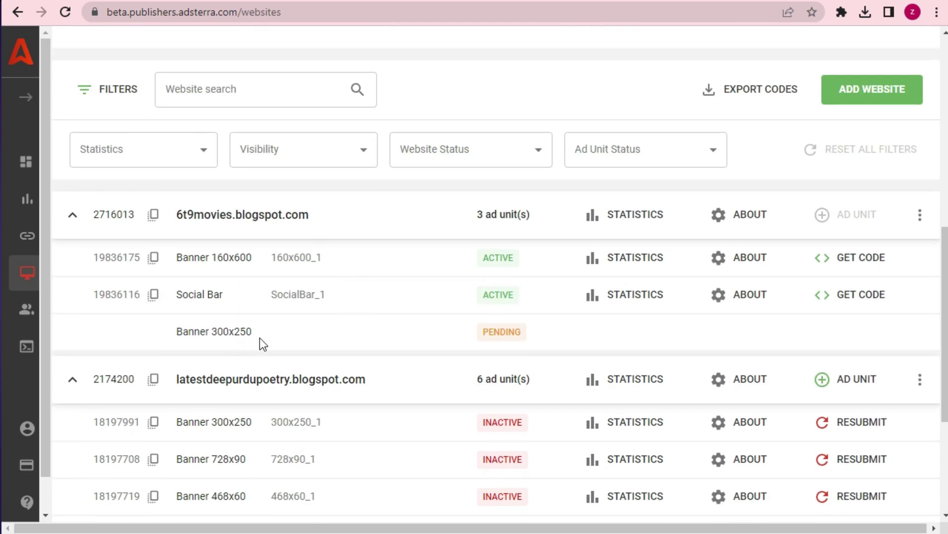
scroll(180, 150, up, 10)
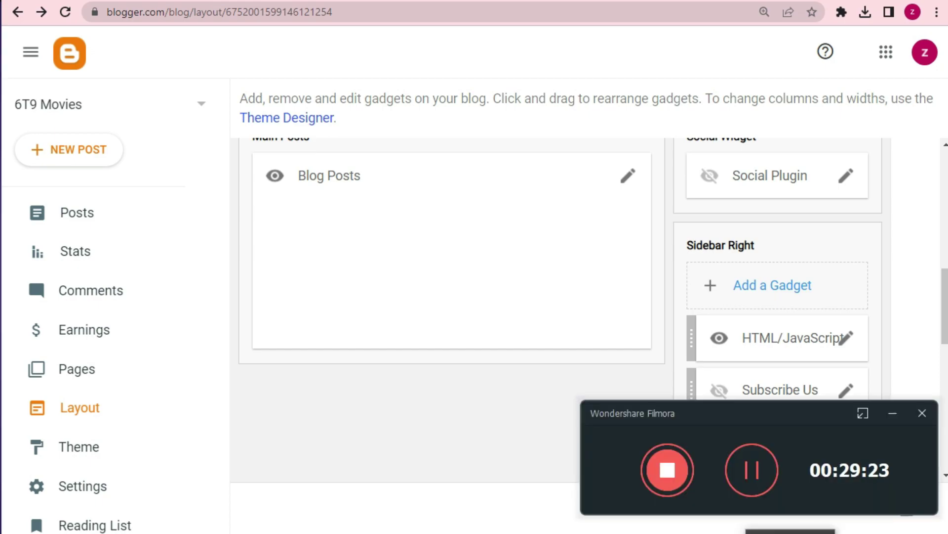
Step: Scroll through the sidebar gadgets on the Blogger Layout page
click(893, 414)
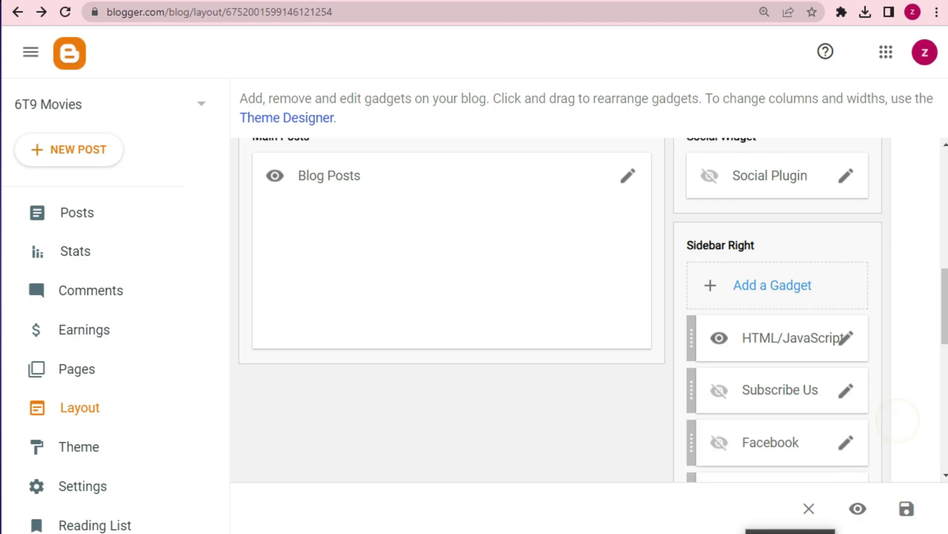
scroll(440, 280, up, 5)
scroll(450, 280, down, 12)
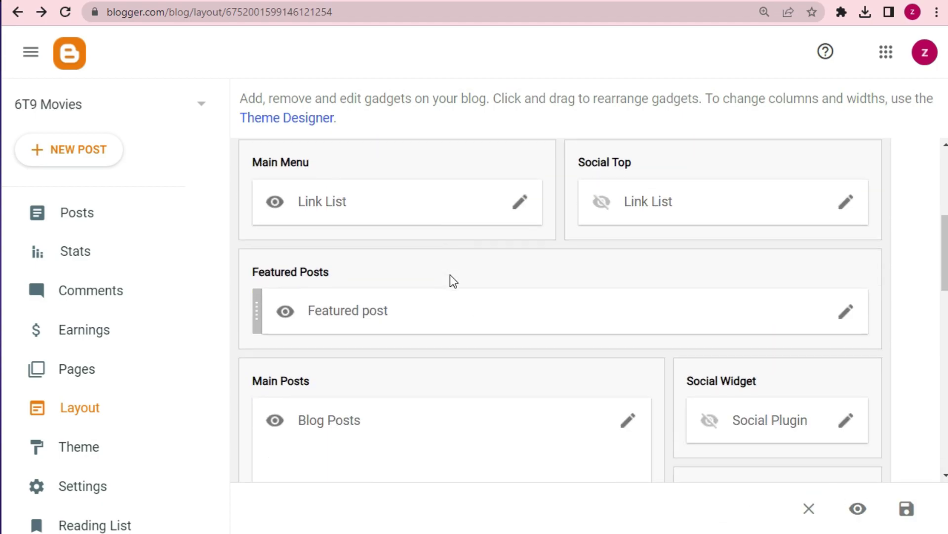
scroll(450, 280, down, 3)
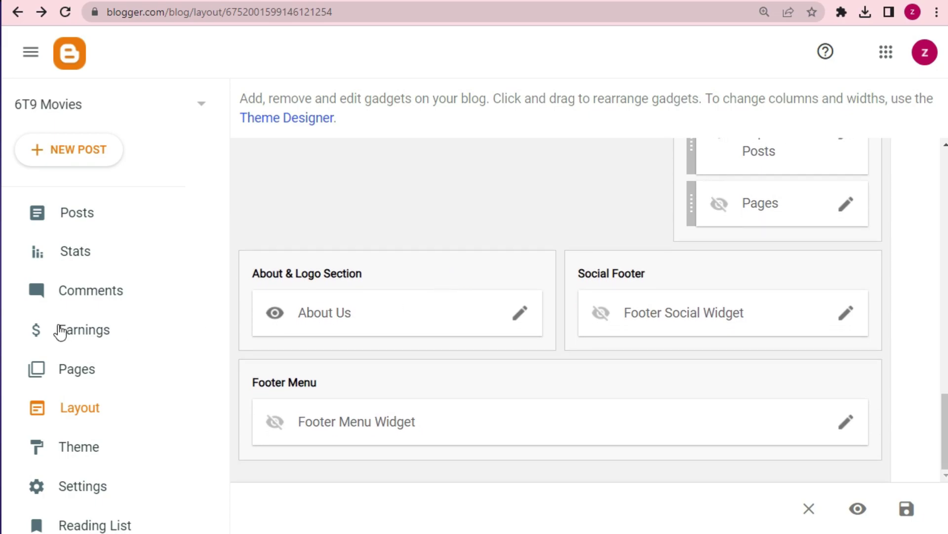
scroll(62, 326, down, 3)
scroll(271, 320, up, 8)
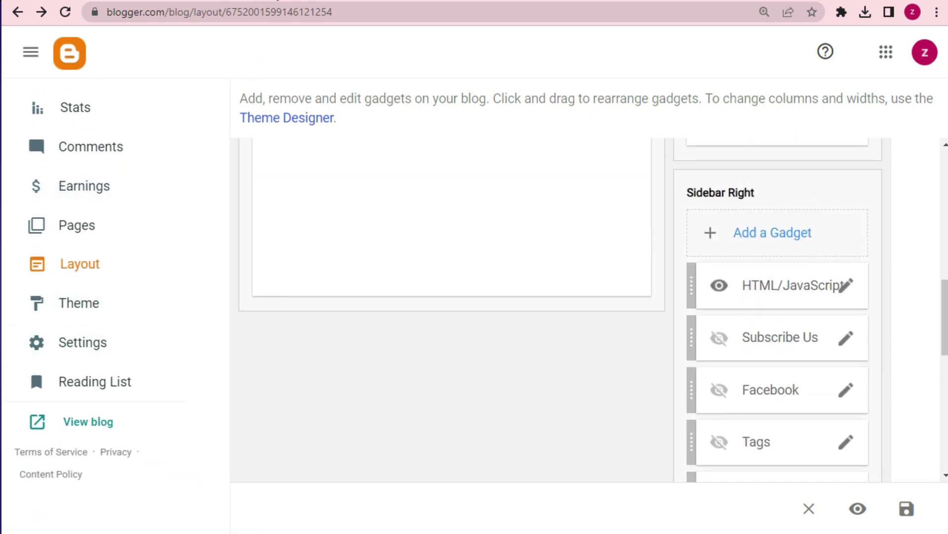
Step: Refresh the Adsterra websites page and scroll the site list
key(ctrl+Tab)
scroll(524, 424, down, 1)
scroll(523, 424, down, 3)
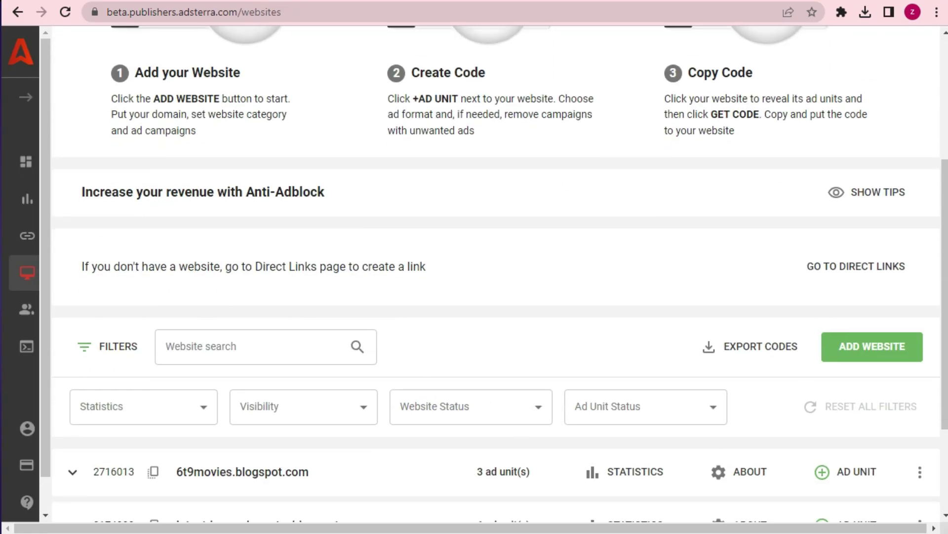
click(72, 12)
scroll(332, 271, down, 3)
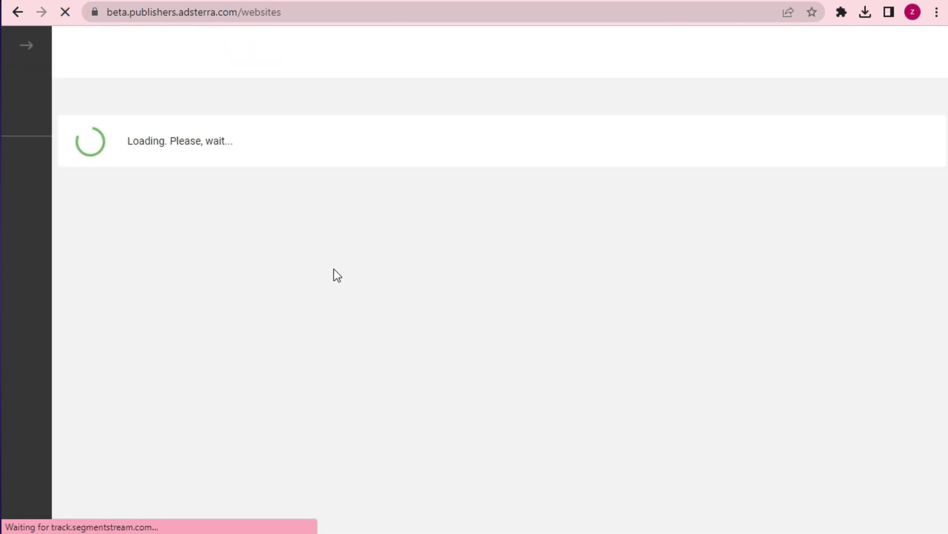
Step: Open the 6T9 Movies home page from the Jawan post and scroll it
key(ctrl+Tab)
scroll(665, 514, down, 20)
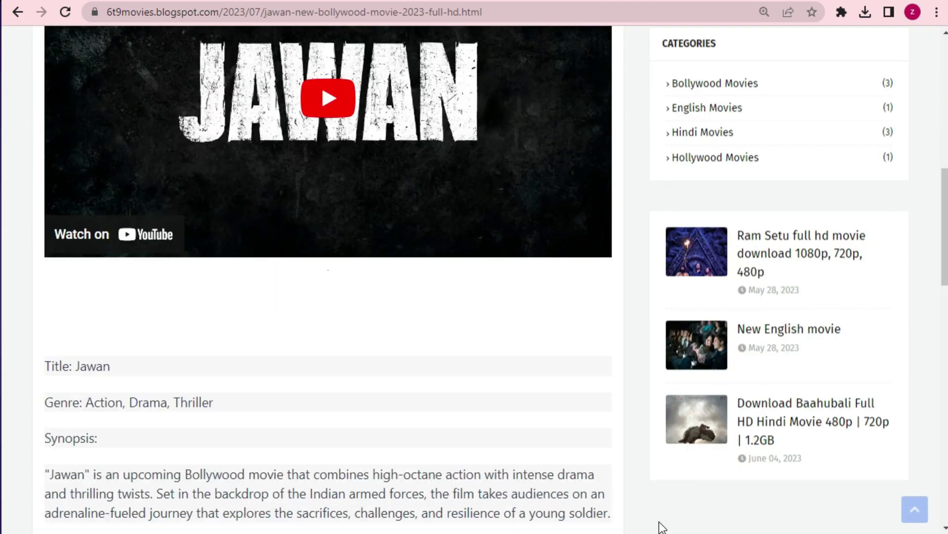
scroll(665, 514, up, 15)
scroll(665, 514, up, 5)
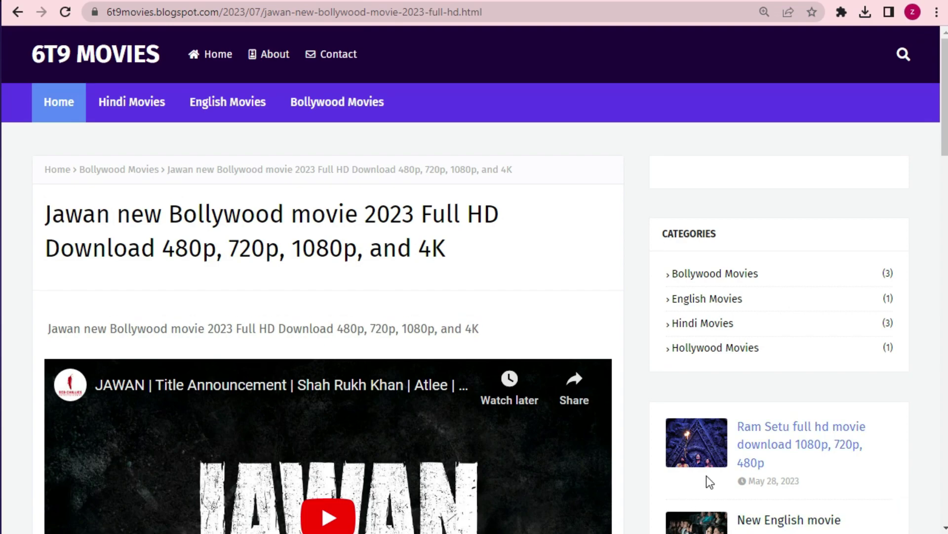
click(123, 61)
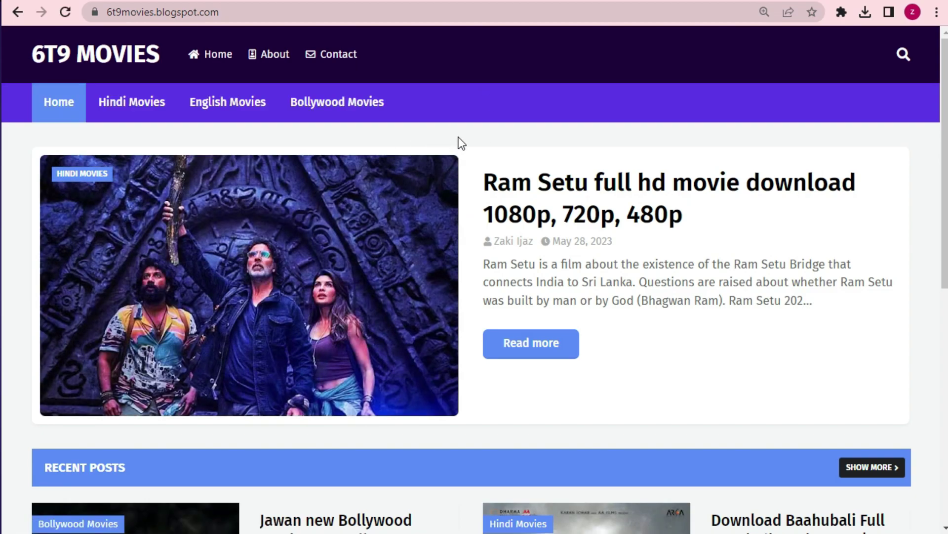
scroll(482, 397, down, 10)
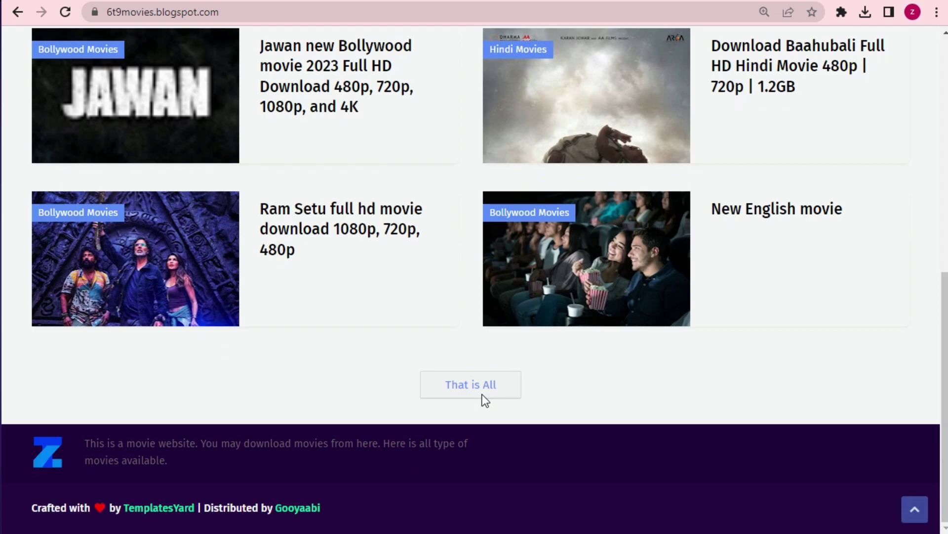
scroll(468, 332, up, 10)
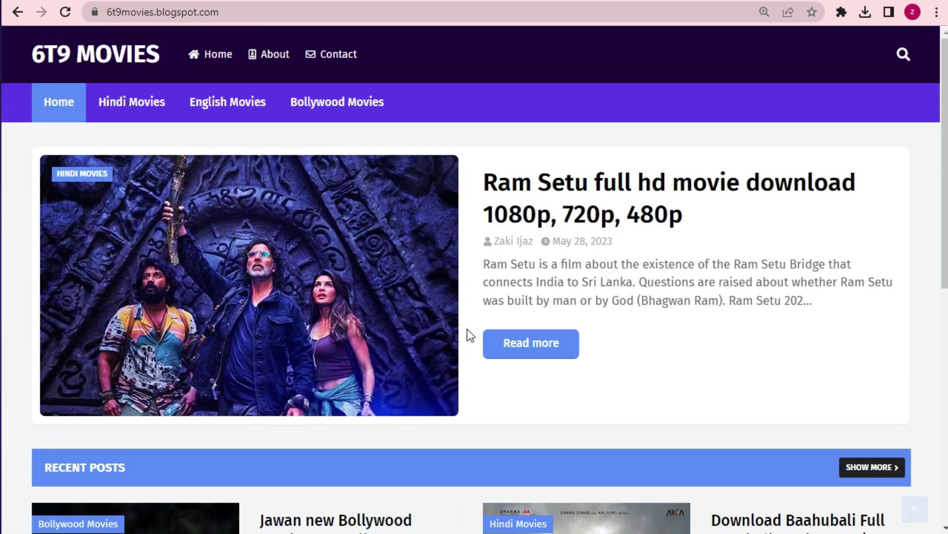
Step: Get the code for 6t9movies.blogspot.com's Banner 300x250 unit and copy its script
key(ctrl+Tab)
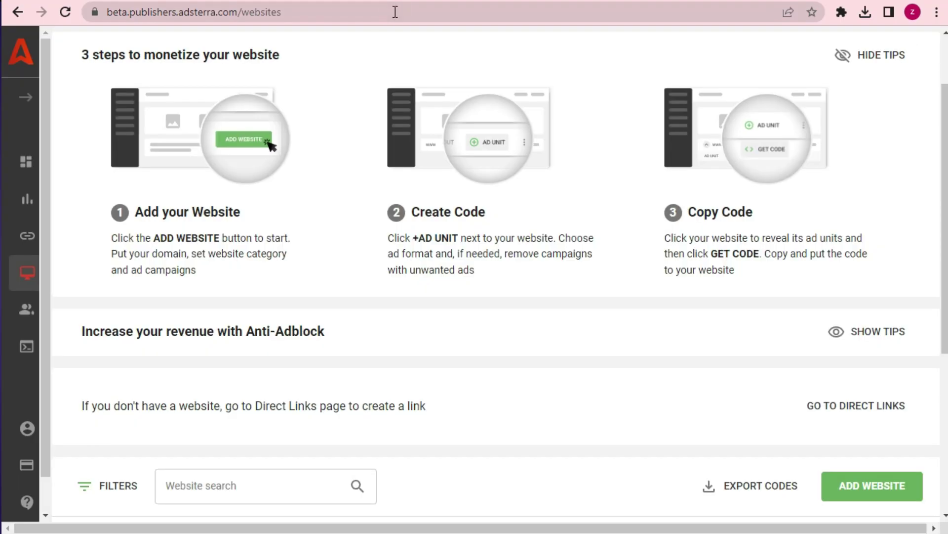
scroll(319, 321, down, 5)
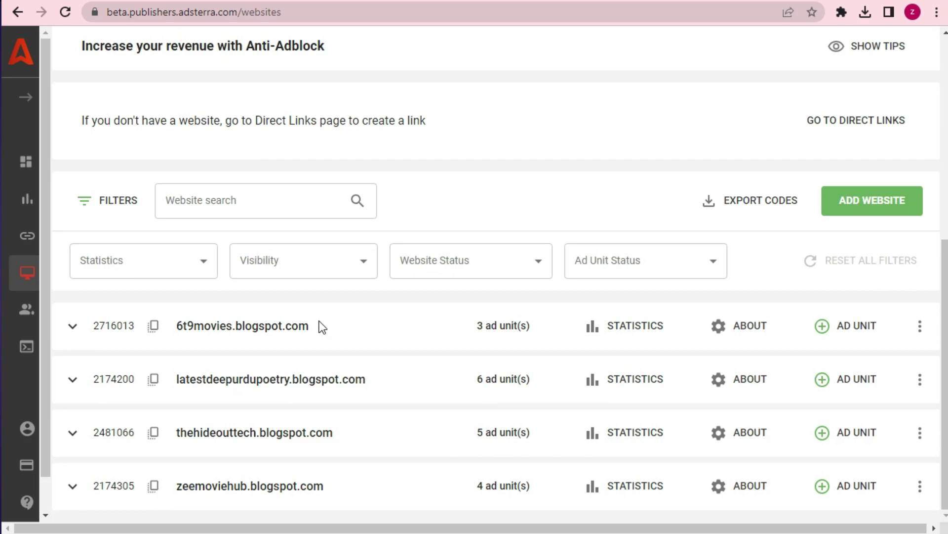
click(74, 327)
scroll(373, 337, down, 2)
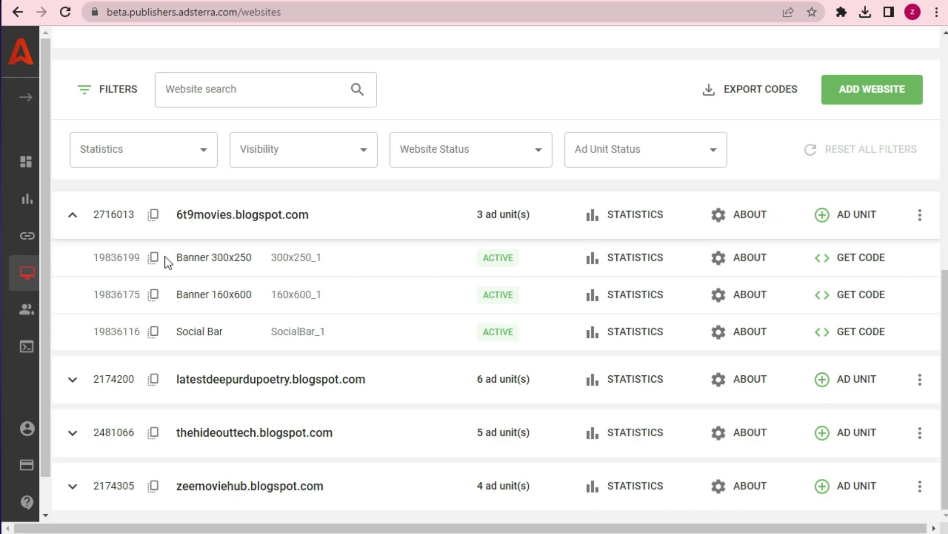
click(872, 262)
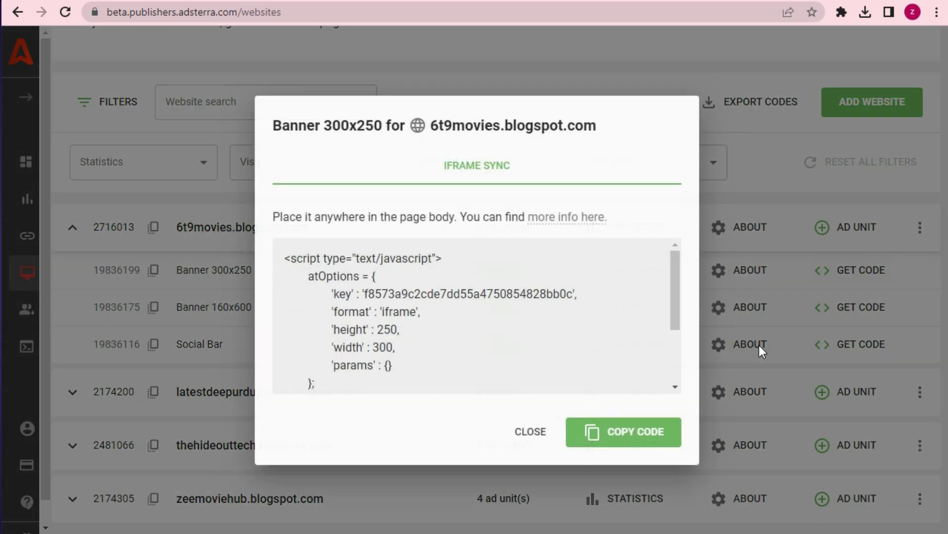
scroll(435, 324, down, 3)
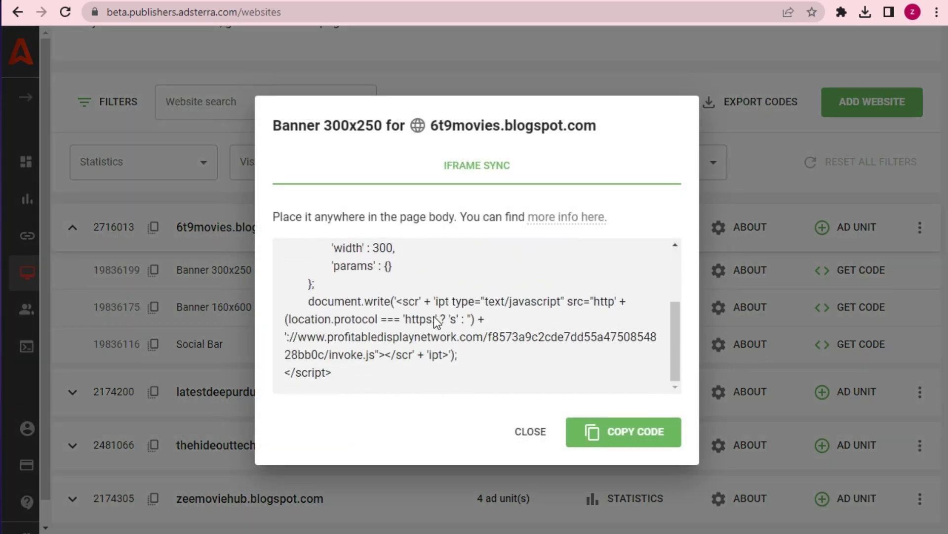
click(636, 431)
scroll(454, 315, up, 3)
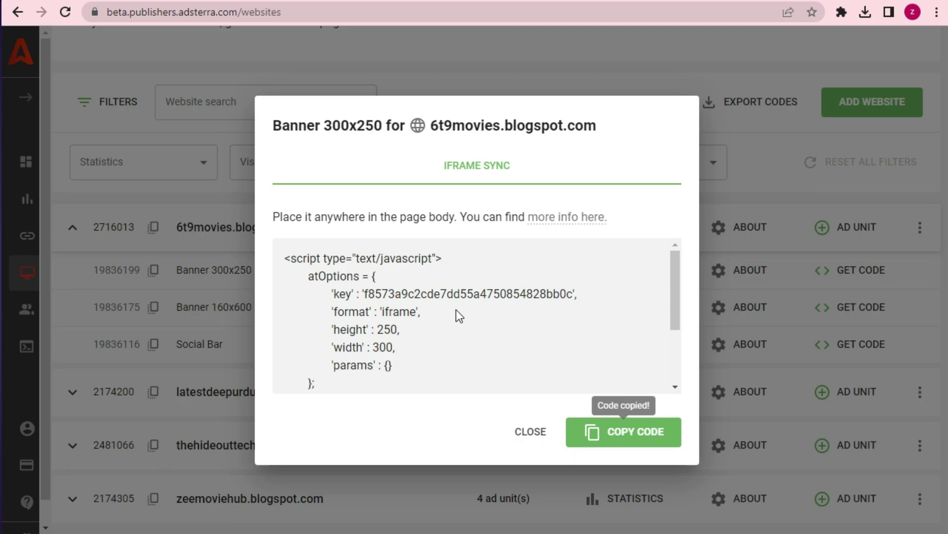
click(620, 439)
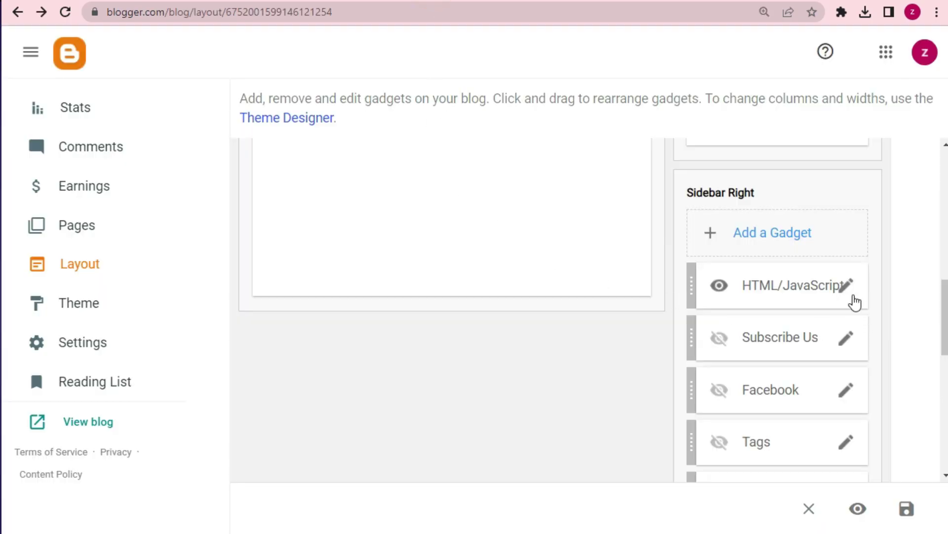
Step: Paste the 300x250 banner code over the HTML/JavaScript gadget's old content, save, and view the blog
click(847, 287)
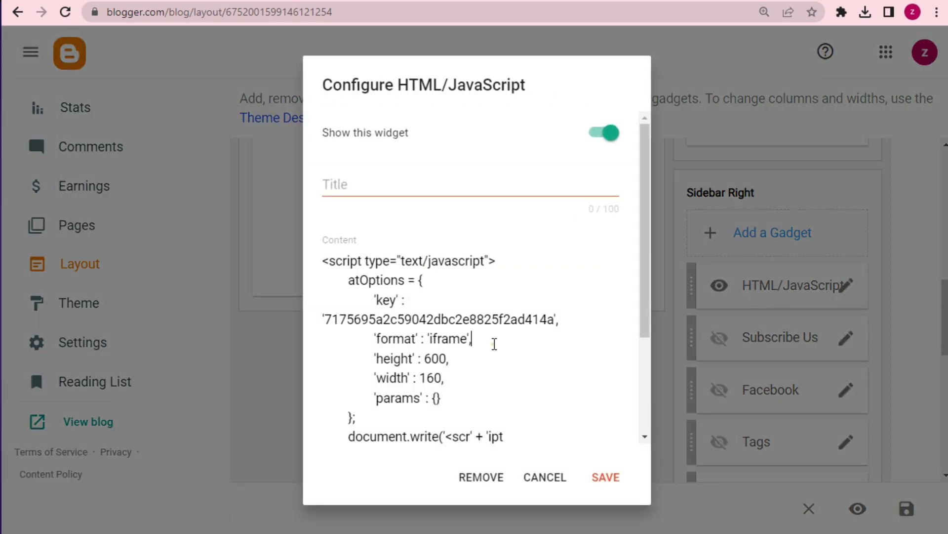
click(494, 345)
key(ctrl+a)
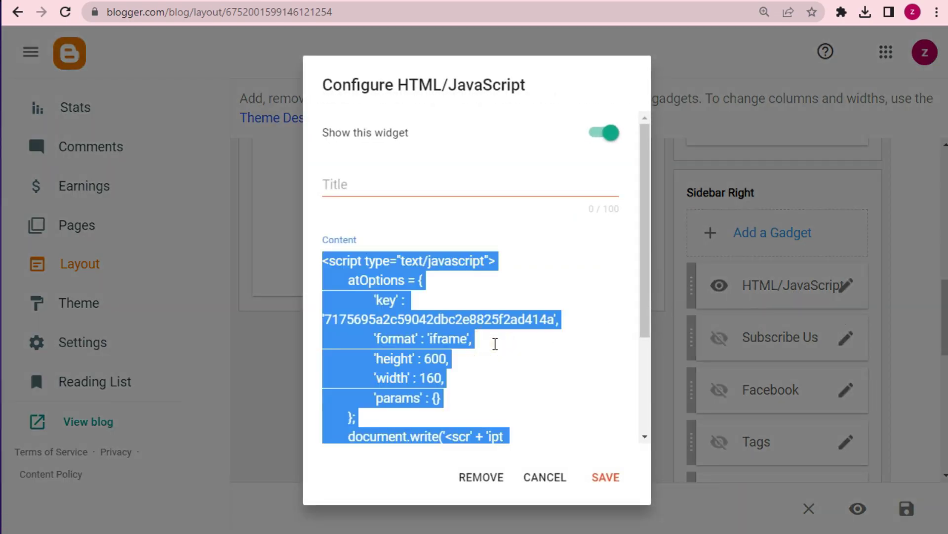
key(ctrl+v)
click(598, 480)
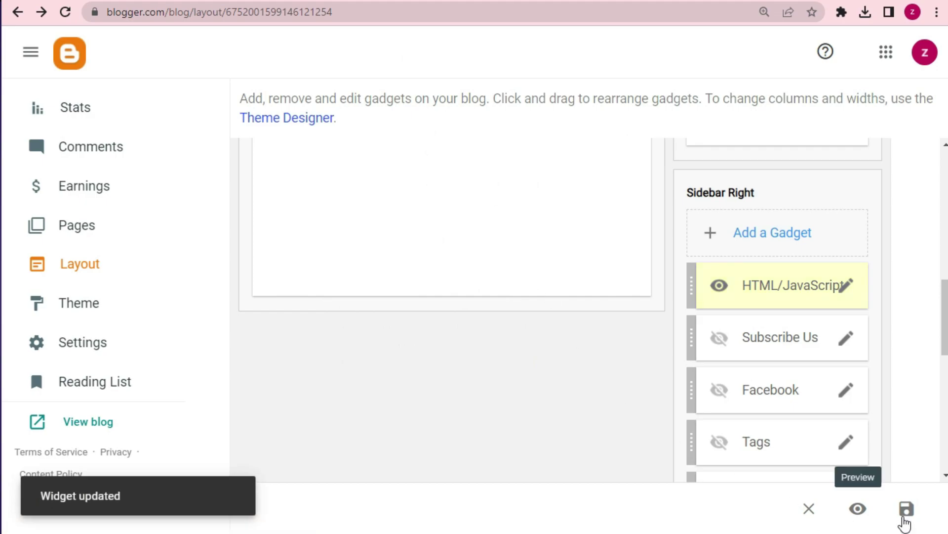
click(915, 513)
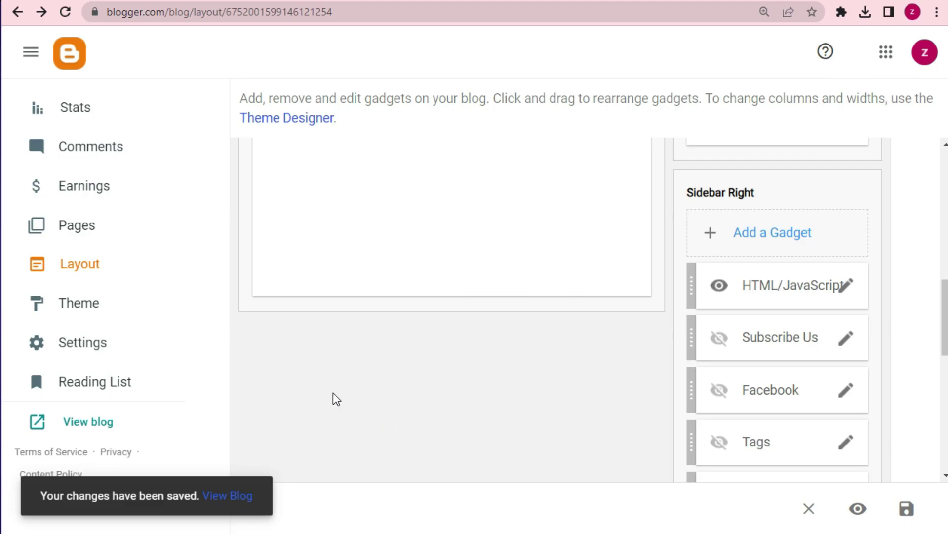
click(227, 495)
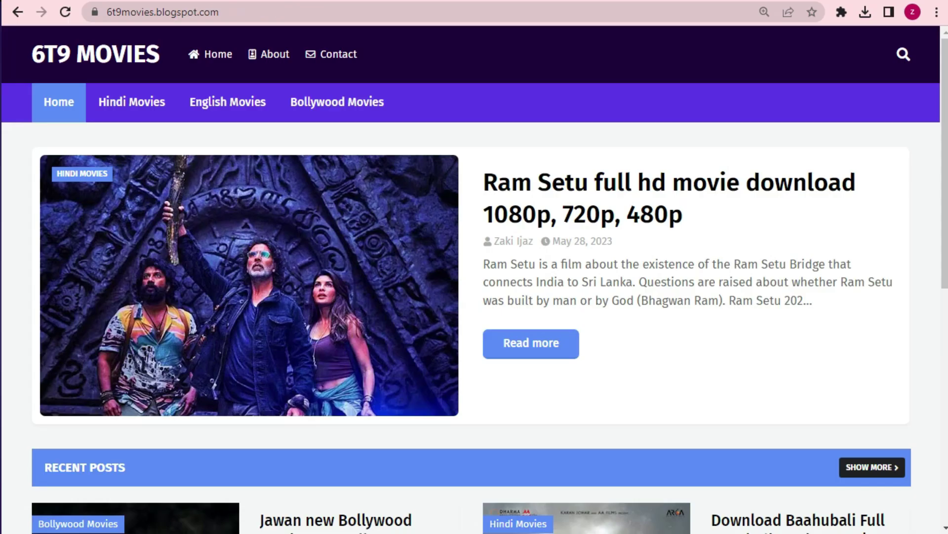
Step: Reload the blog and open the Ram Setu movie post from Recent Posts
click(65, 11)
scroll(402, 180, down, 7)
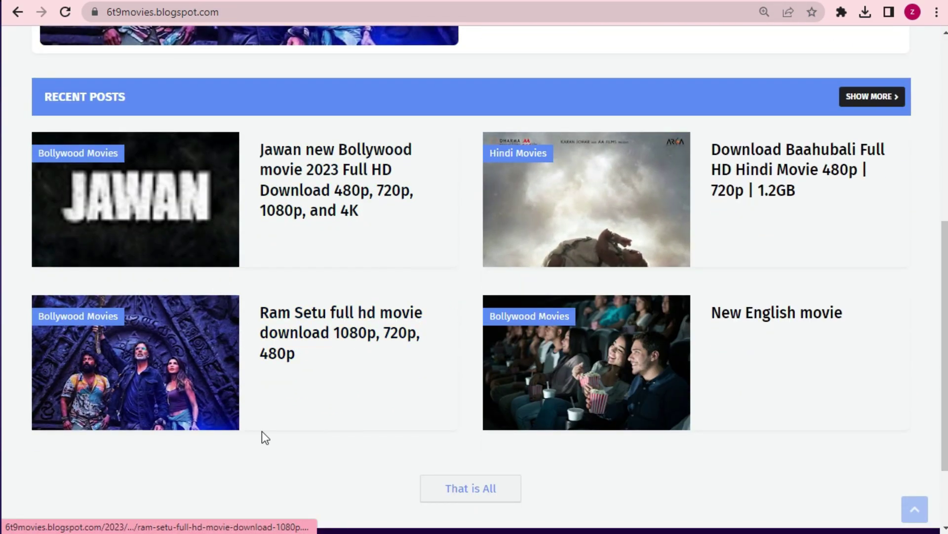
click(323, 326)
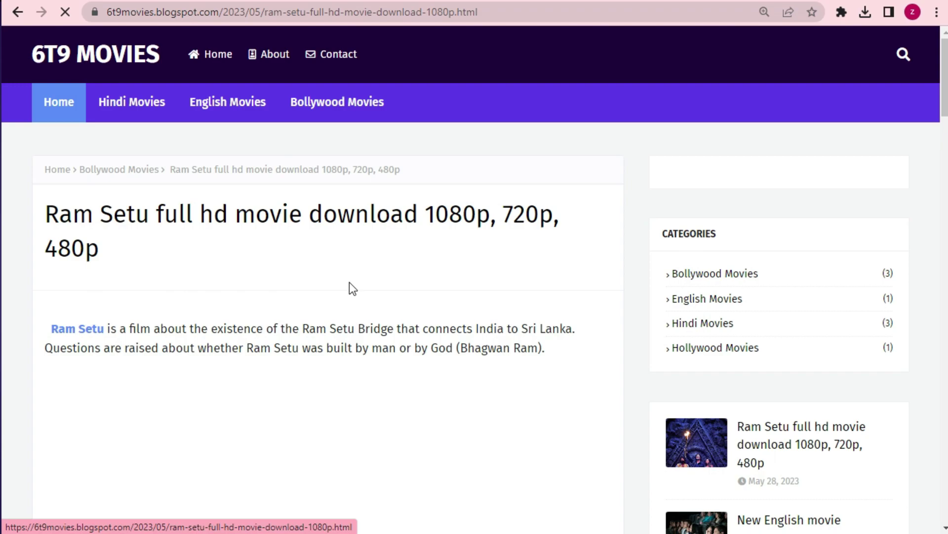
scroll(350, 289, down, 14)
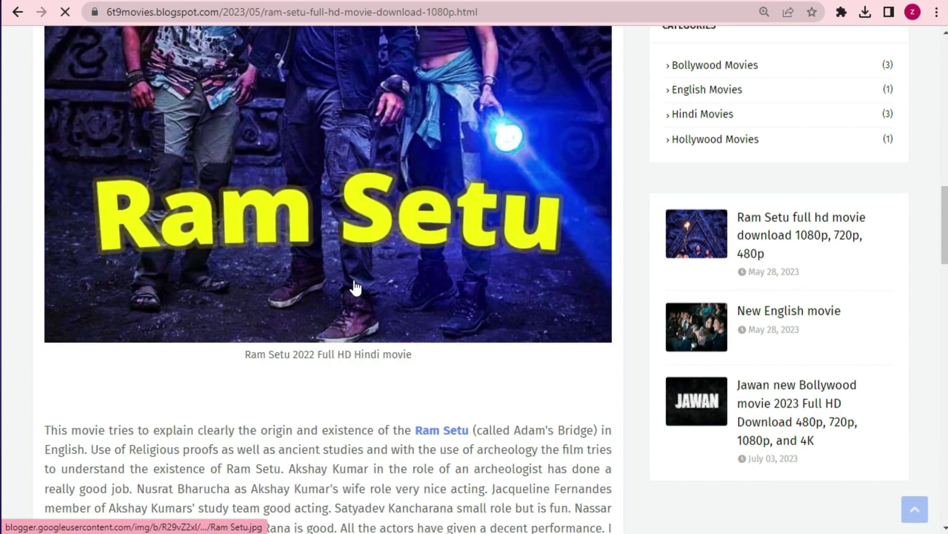
scroll(356, 286, down, 20)
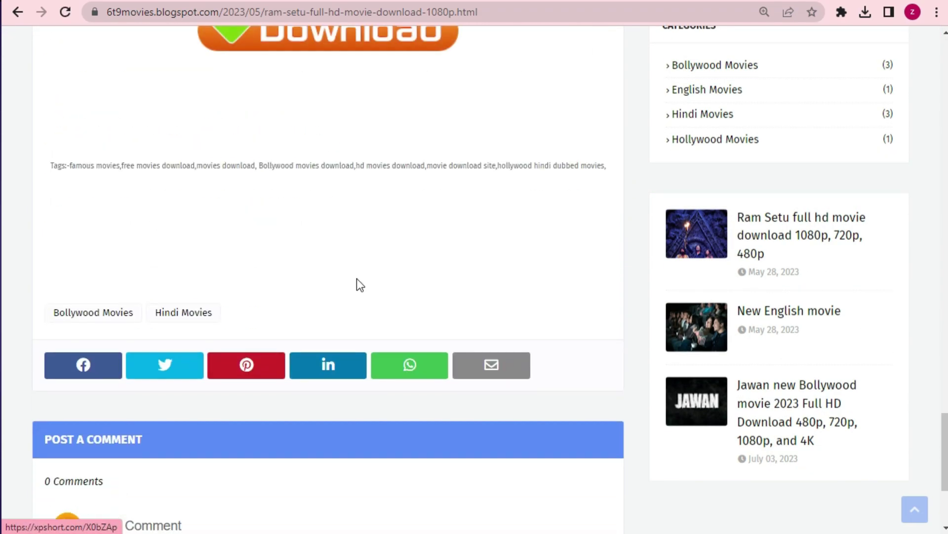
scroll(356, 278, up, 20)
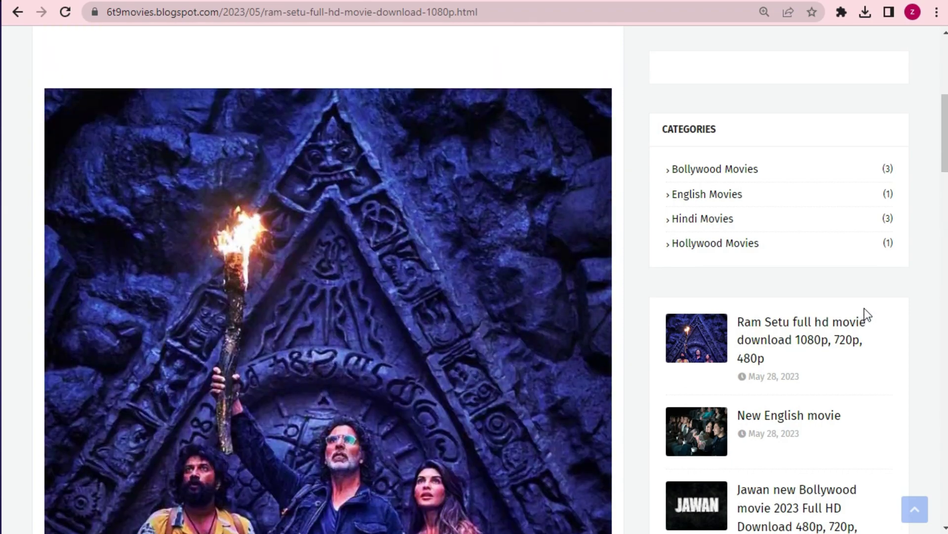
scroll(867, 314, up, 7)
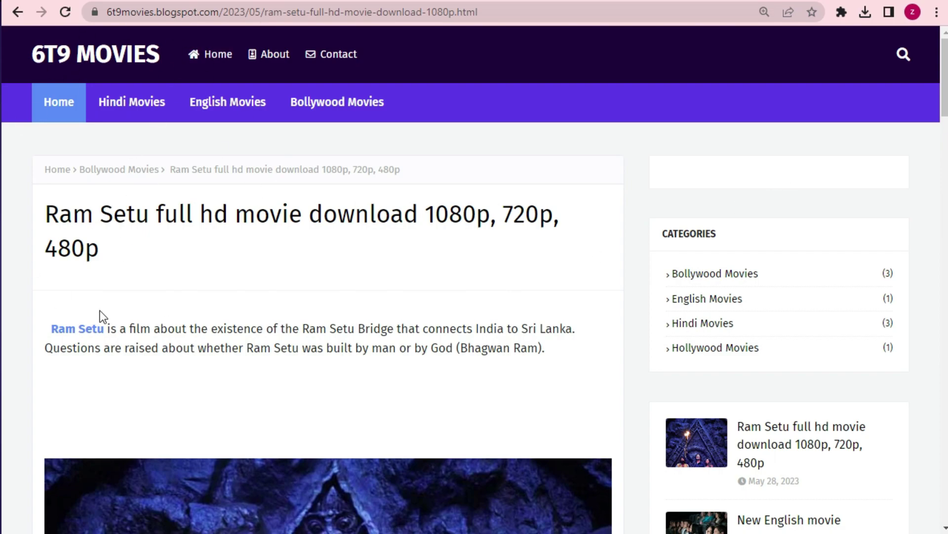
scroll(143, 223, down, 12)
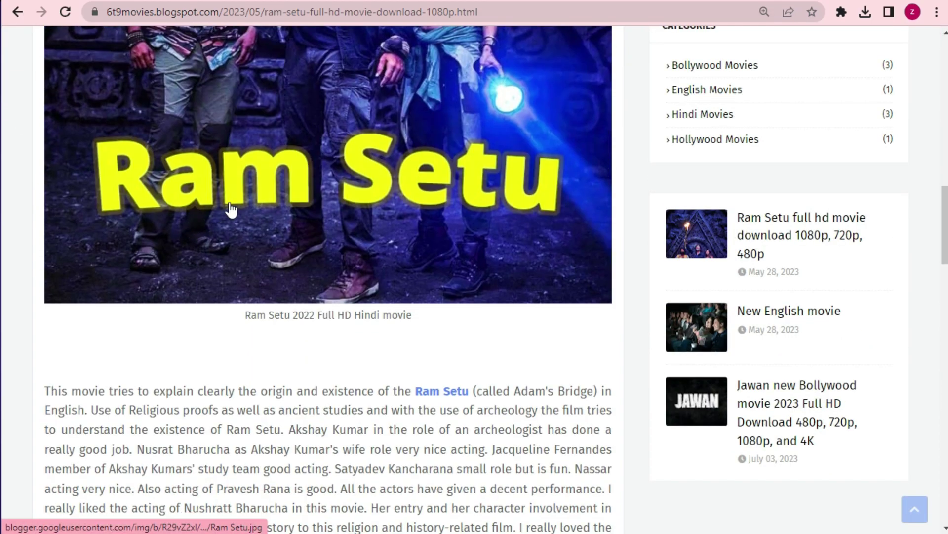
Step: Enlarge and close the Ram Setu poster, then copy the post's URL
click(230, 203)
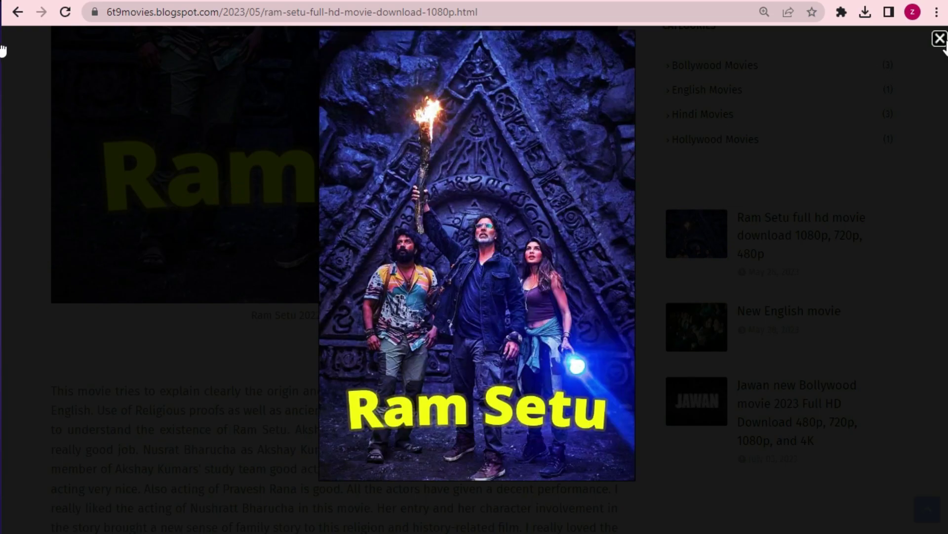
click(939, 38)
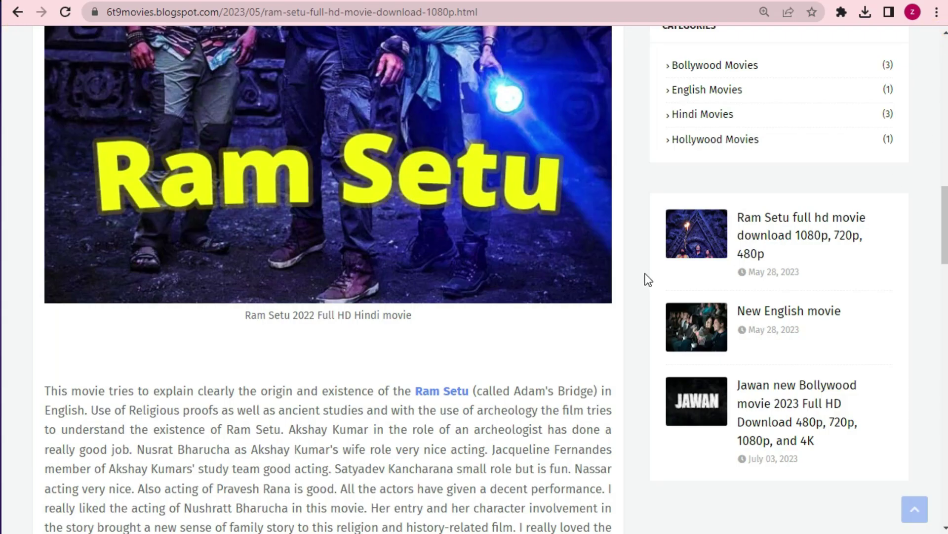
click(502, 7)
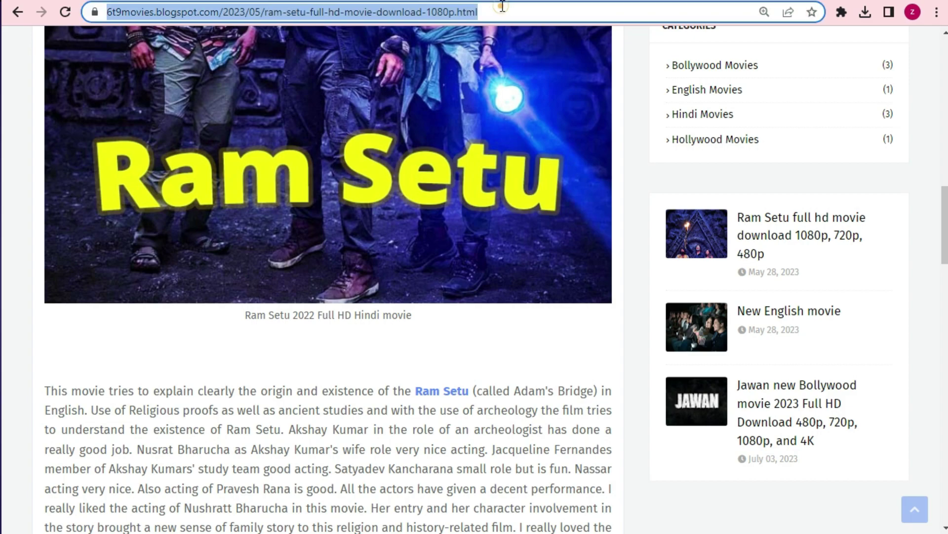
right_click(494, 10)
click(554, 110)
click(937, 14)
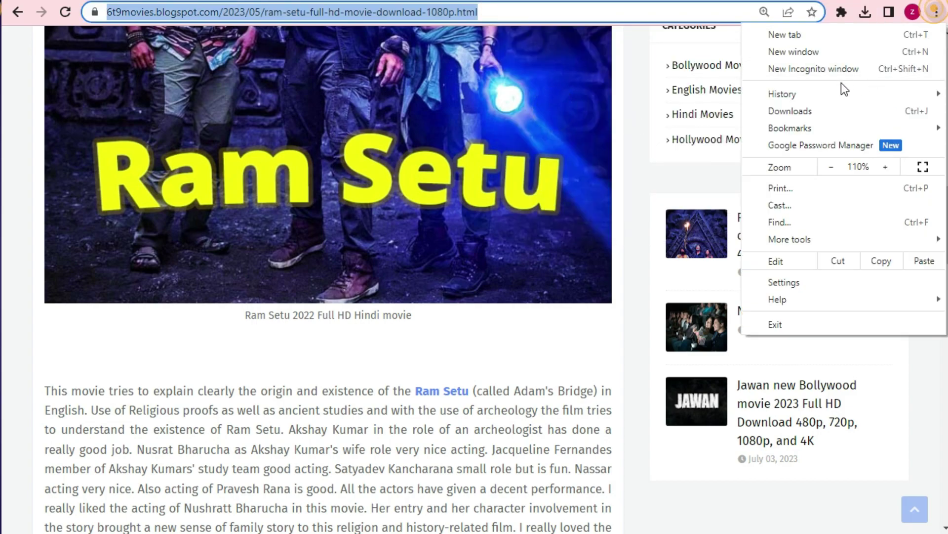
Step: Load the Ram Setu post in a new Incognito window, close the fake Flash popup, and reload
click(840, 72)
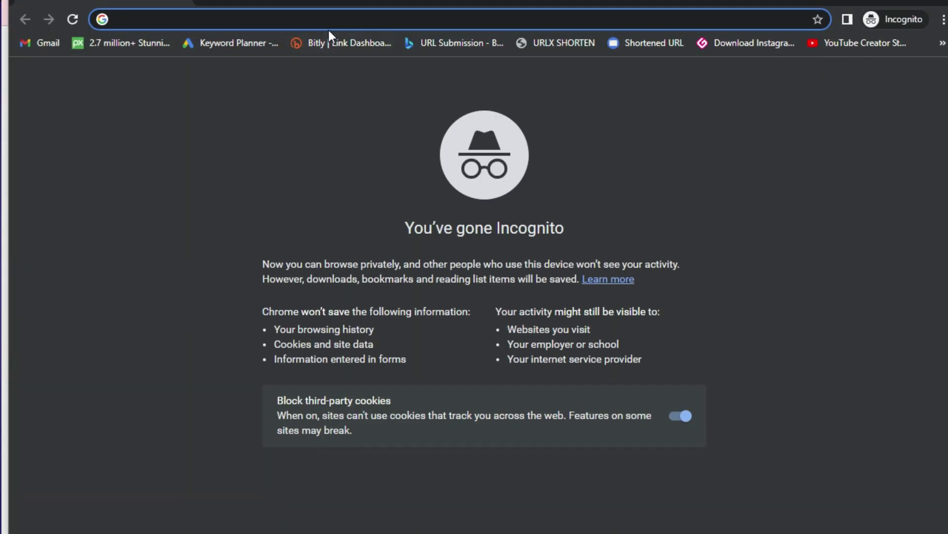
key(ctrl+v)
key(Return)
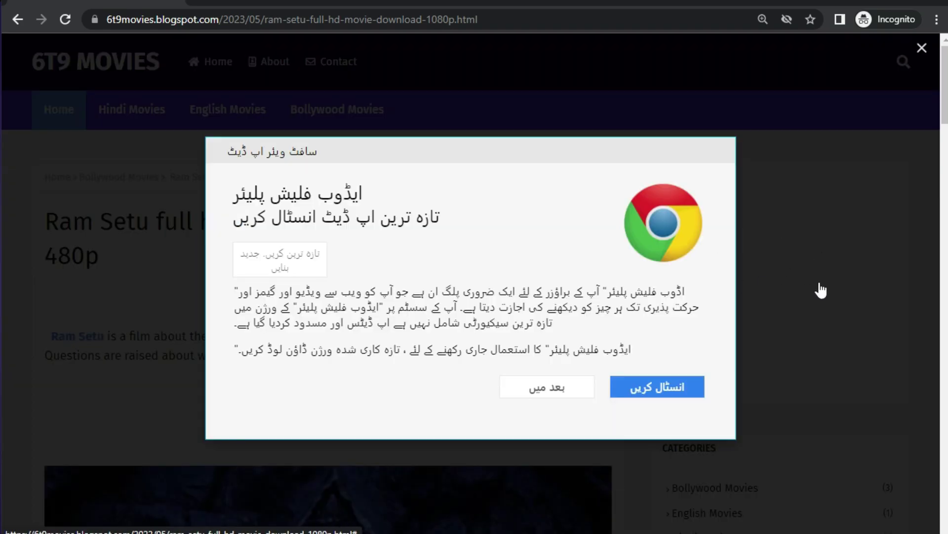
click(922, 48)
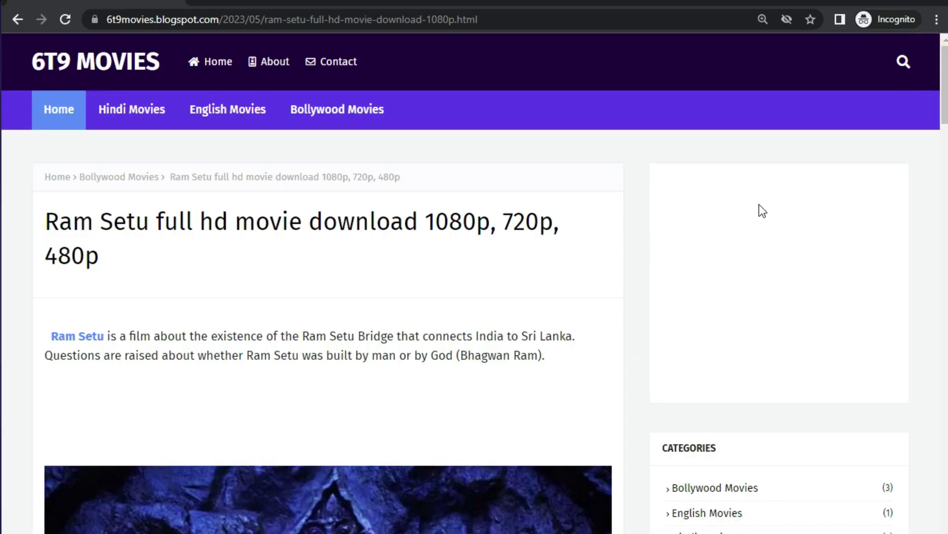
scroll(692, 259, down, 8)
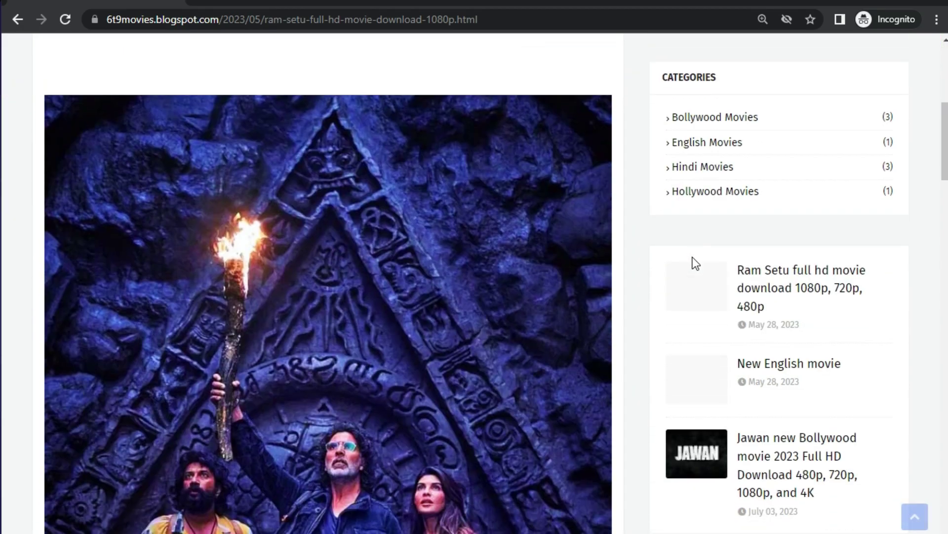
scroll(584, 354, up, 8)
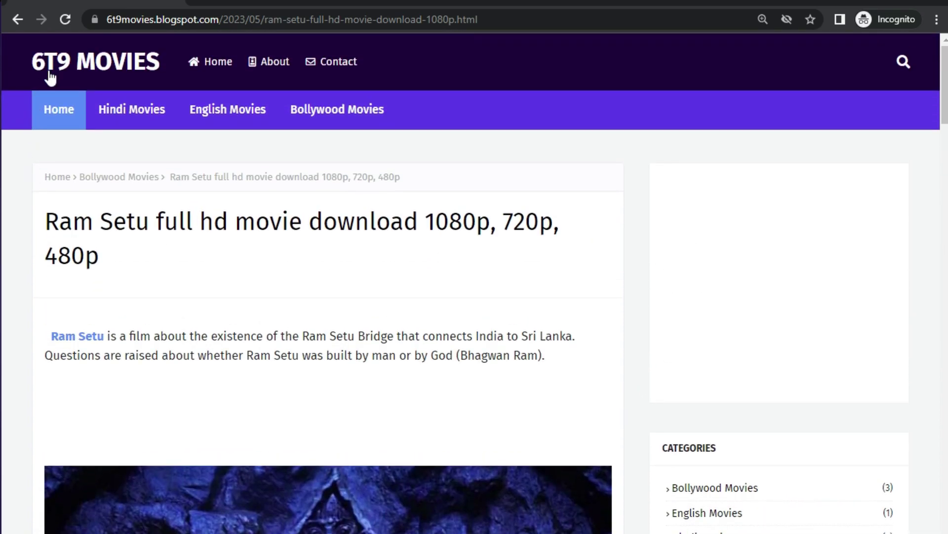
click(73, 16)
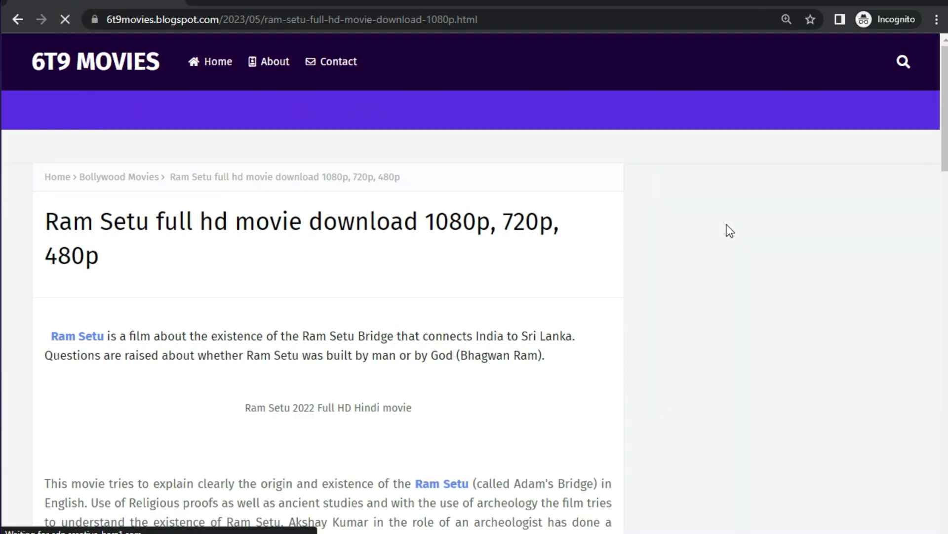